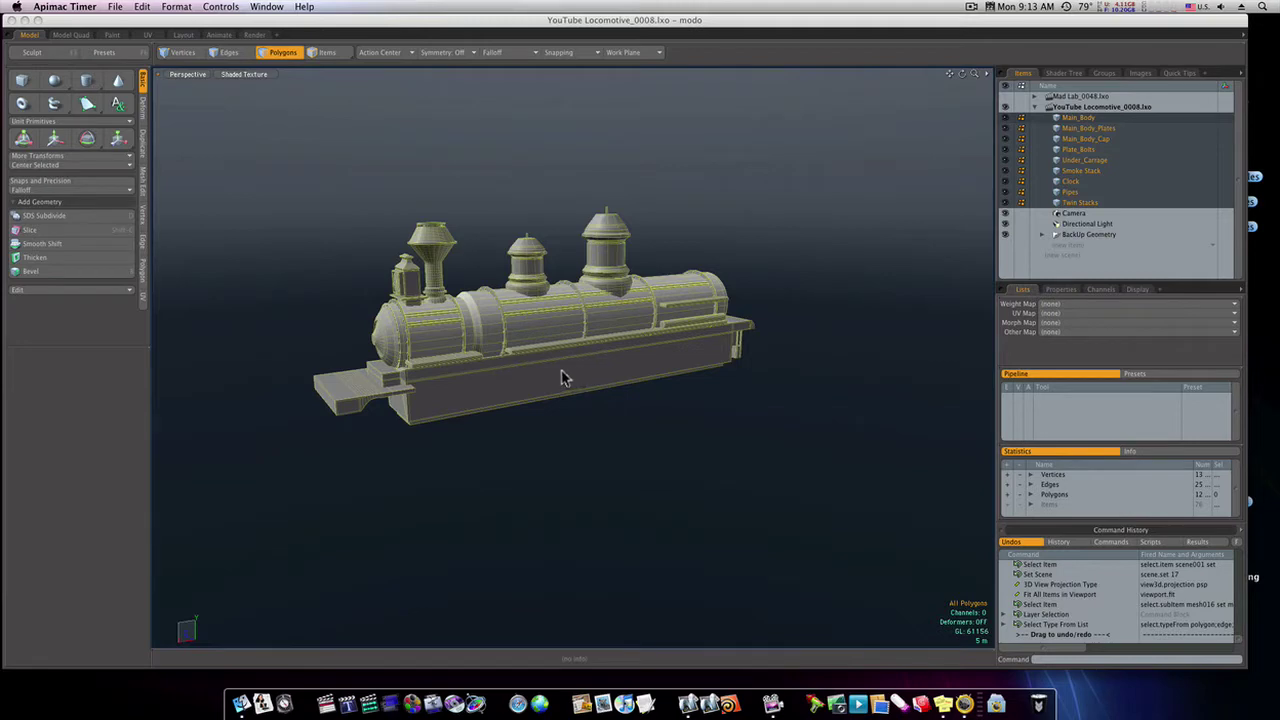
Examine the walkway plates and the shelf along the boiler's side by selecting their connected polygons, and clear the selection
{"action": "mouse_move", "coordinate": [546, 357]}
{"action": "left_mouse_down", "text": "ctrl+alt"}
{"action": "mouse_move", "coordinate": [602, 354]}
{"action": "mouse_move", "coordinate": [570, 350]}
{"action": "left_mouse_up", "text": "ctrl+alt"}
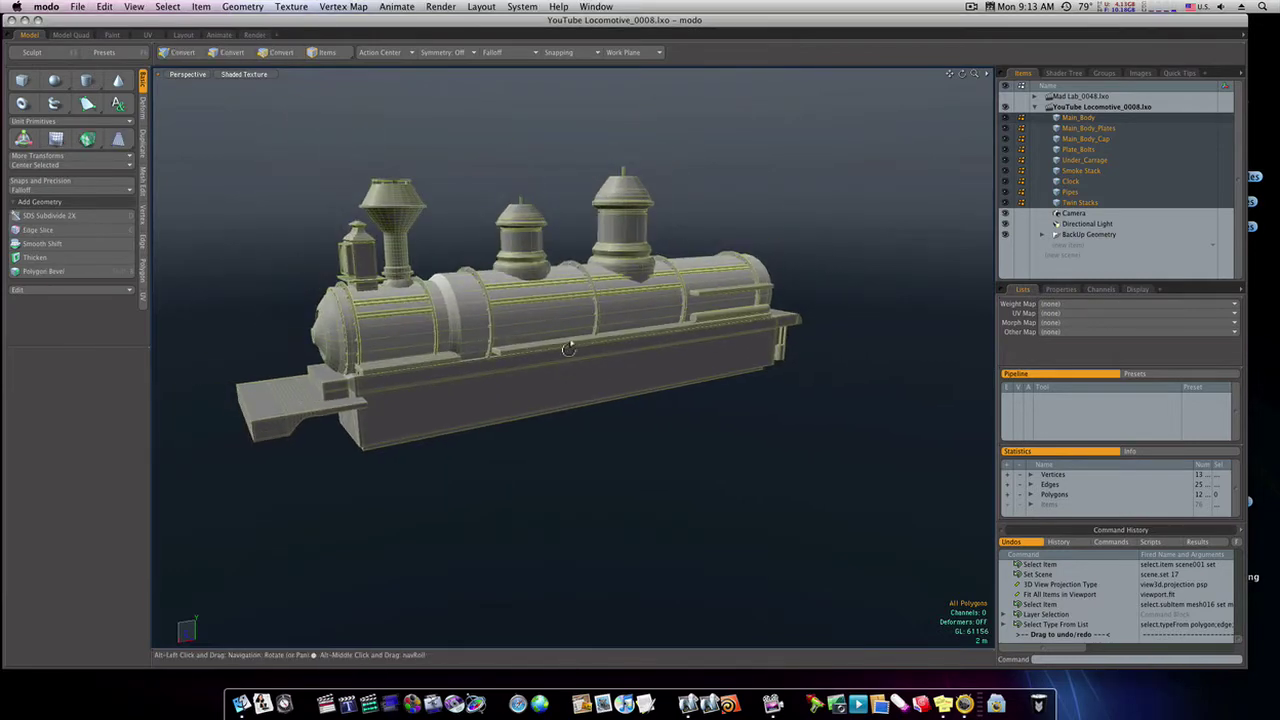
{"action": "left_click_drag", "start_coordinate": [443, 298], "coordinate": [545, 330], "text": "alt"}
{"action": "key", "text": "3"}
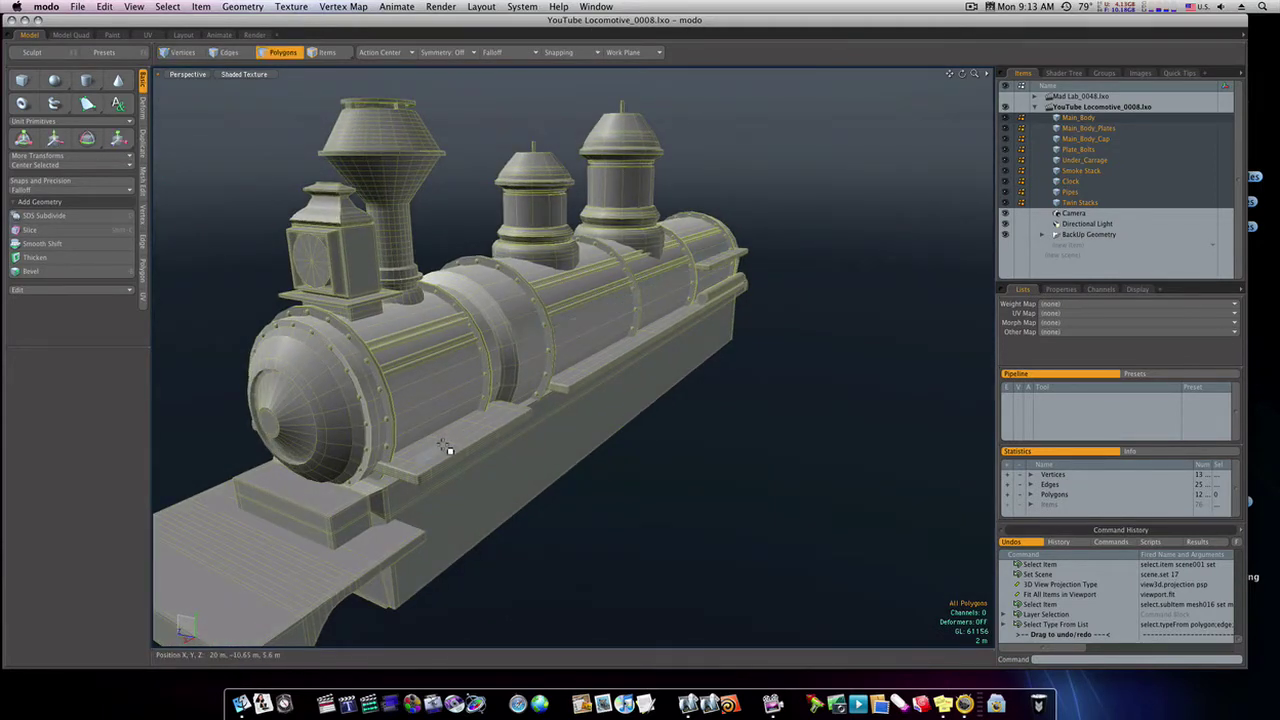
{"action": "double_click", "coordinate": [448, 449]}
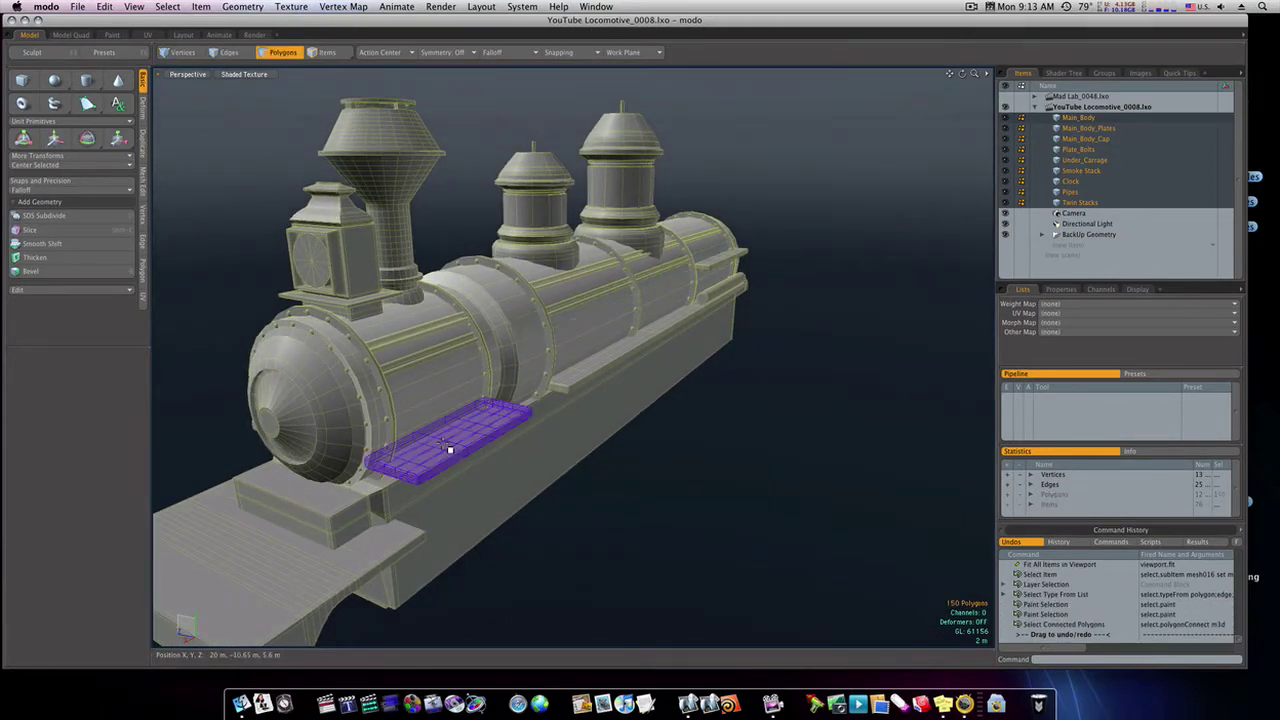
{"action": "double_click", "coordinate": [623, 348], "text": "shift"}
{"action": "left_click_drag", "start_coordinate": [709, 386], "coordinate": [820, 309], "text": "alt"}
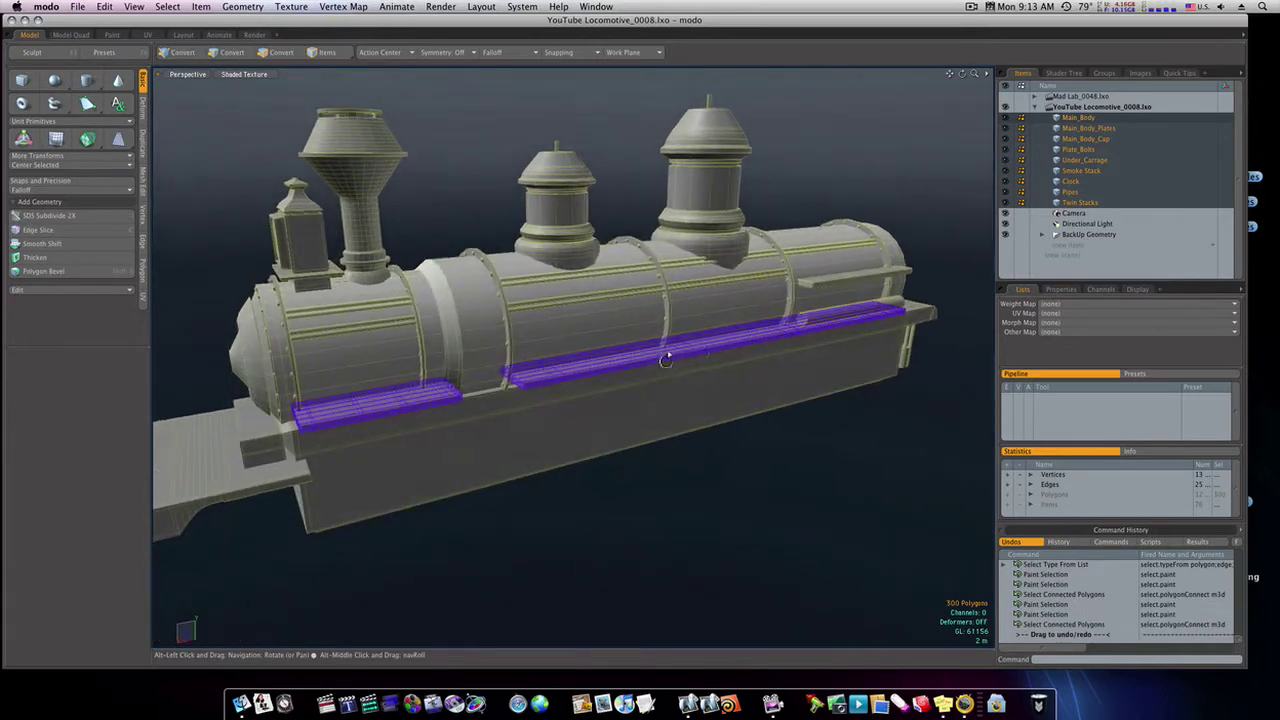
{"action": "double_click", "coordinate": [820, 286], "text": "shift"}
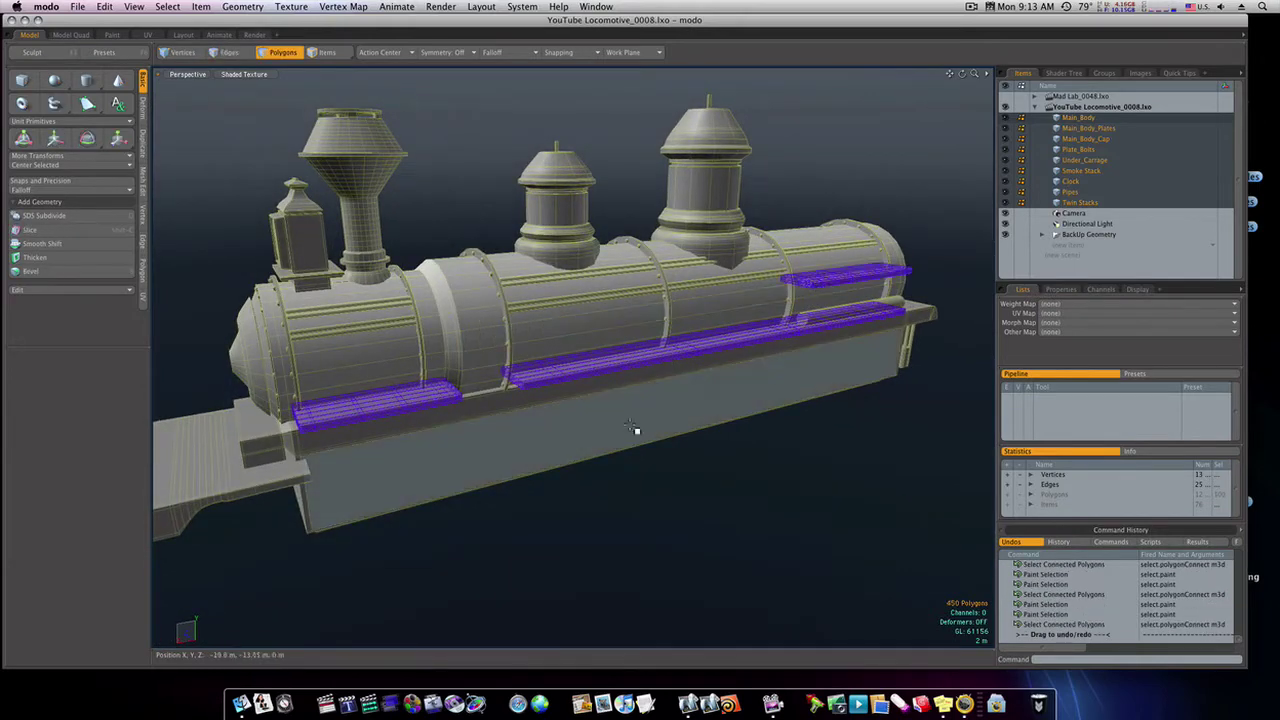
{"action": "left_click_drag", "start_coordinate": [541, 422], "coordinate": [430, 360], "text": "alt"}
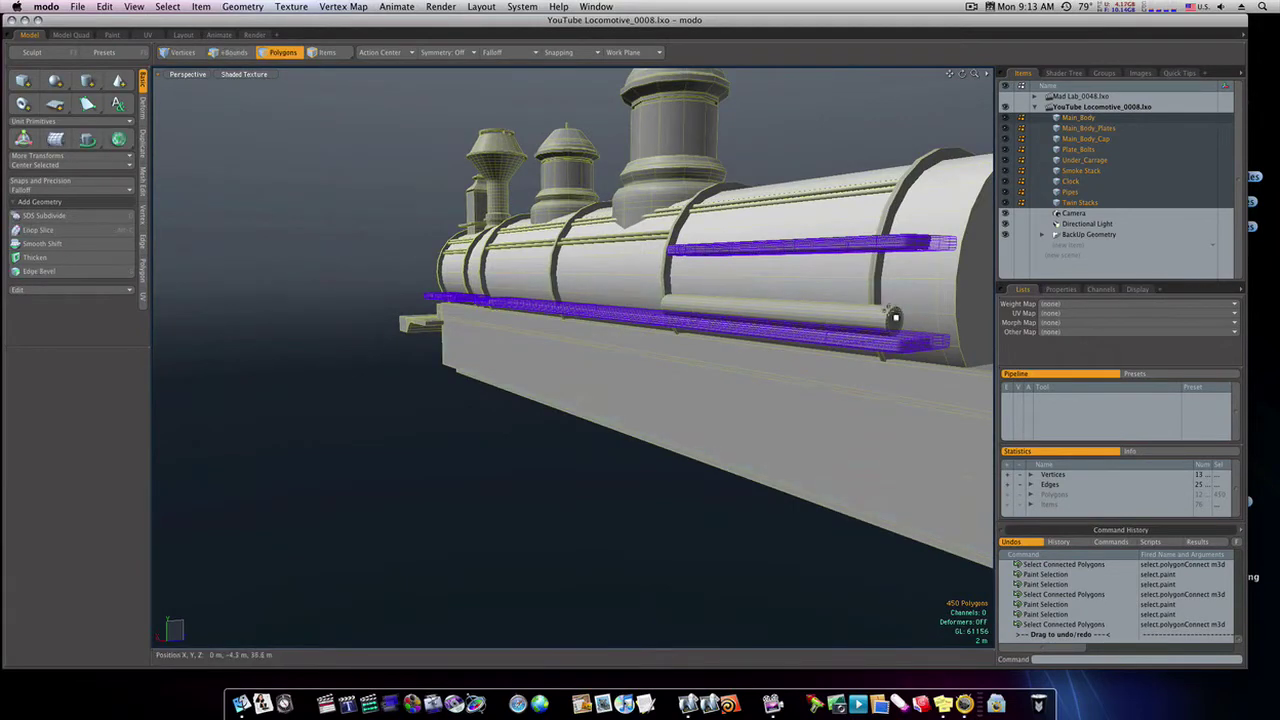
{"action": "left_click_drag", "start_coordinate": [646, 389], "coordinate": [749, 394], "text": "alt"}
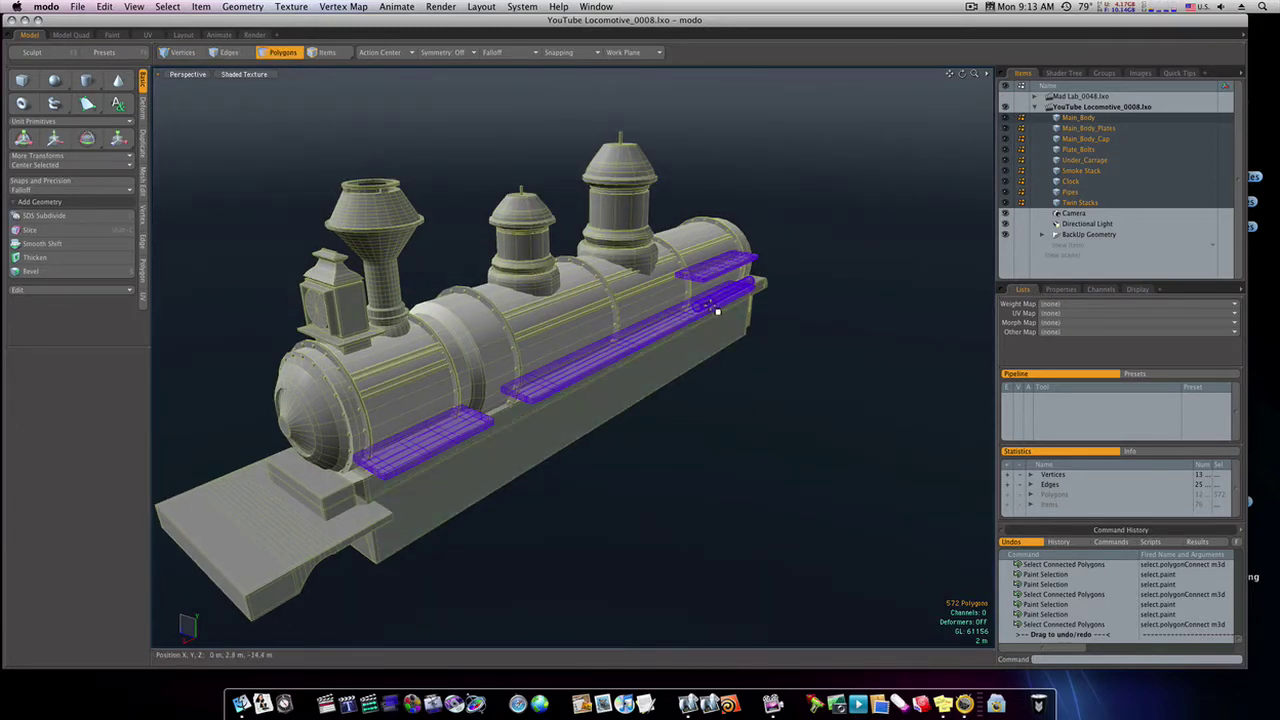
{"action": "left_click_drag", "start_coordinate": [669, 362], "coordinate": [677, 432], "text": "alt"}
{"action": "left_click", "coordinate": [770, 455]}
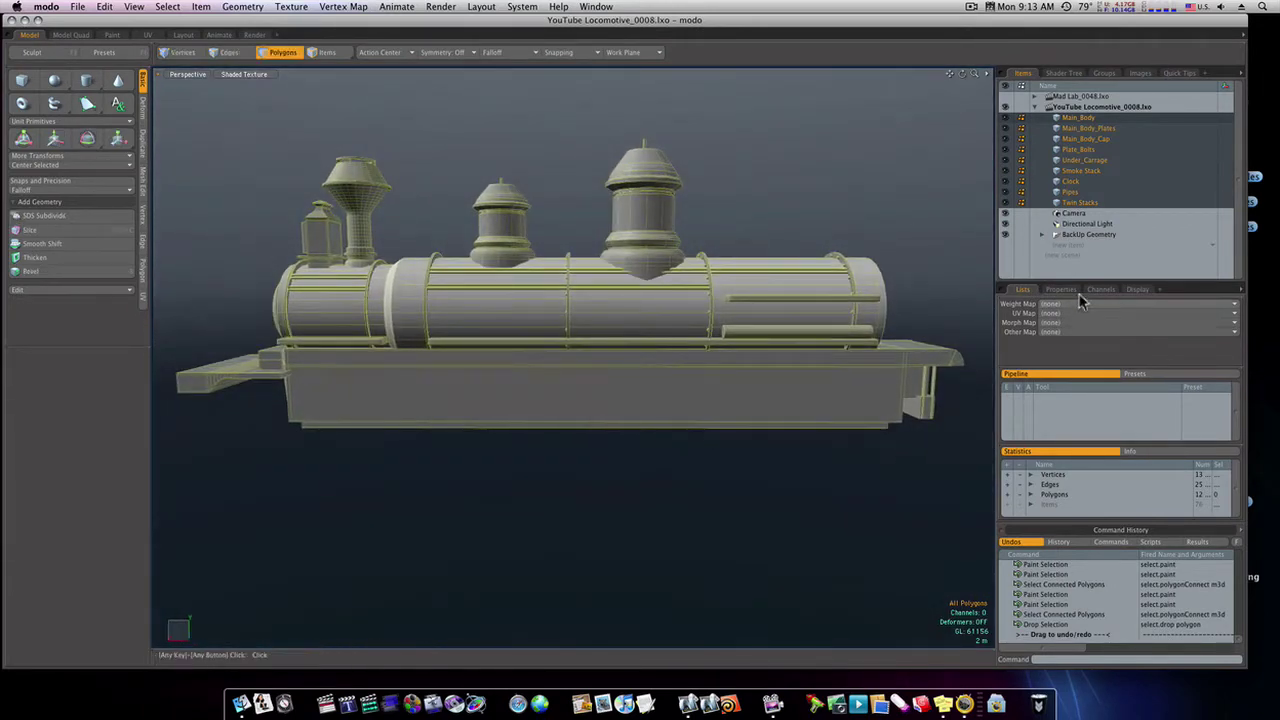
Create a thin cube panel about 30.7 m long and 6.7 m tall against the rear half of the undercarriage's side
{"action": "left_click", "coordinate": [22, 80]}
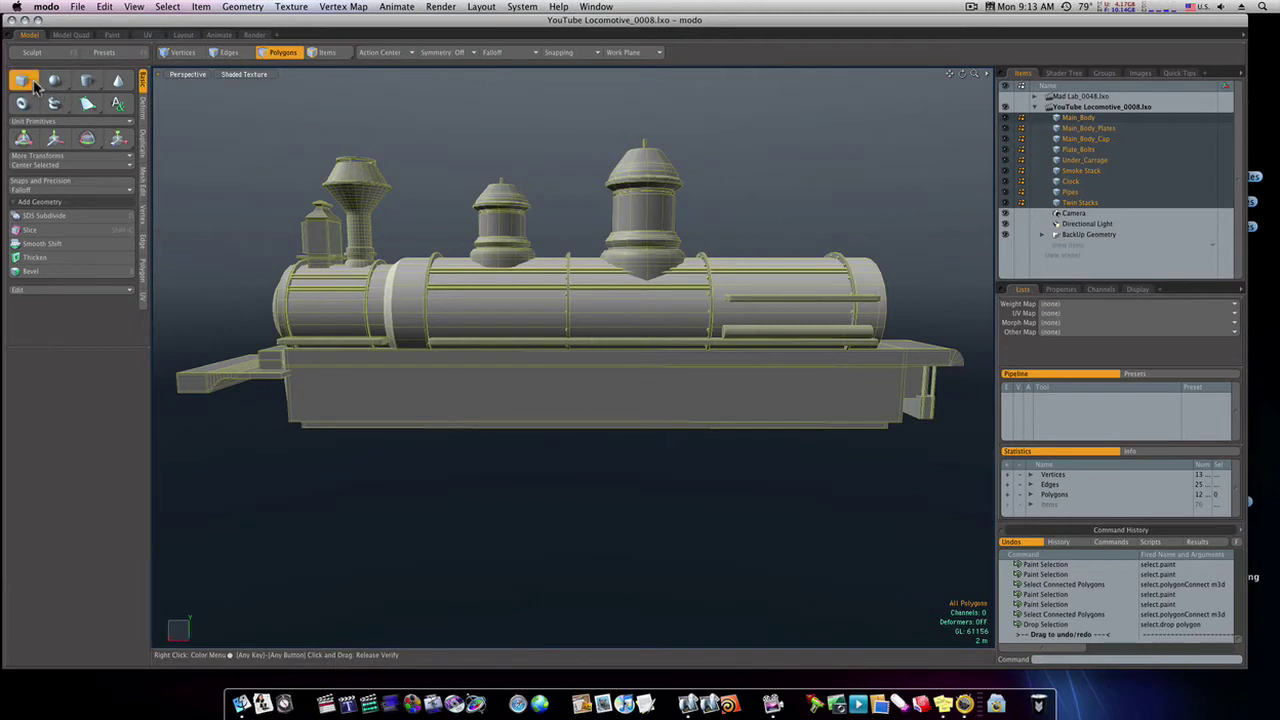
{"action": "left_click", "coordinate": [635, 360]}
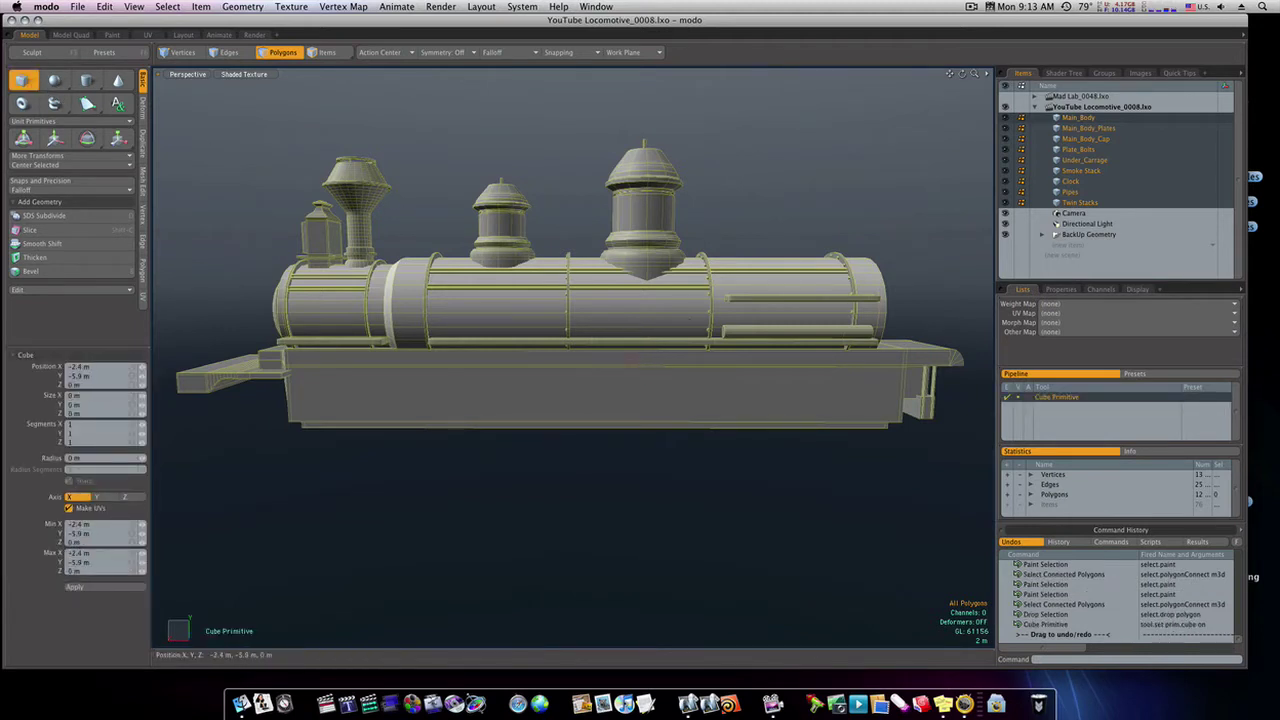
{"action": "left_click_drag", "start_coordinate": [680, 388], "coordinate": [818, 413]}
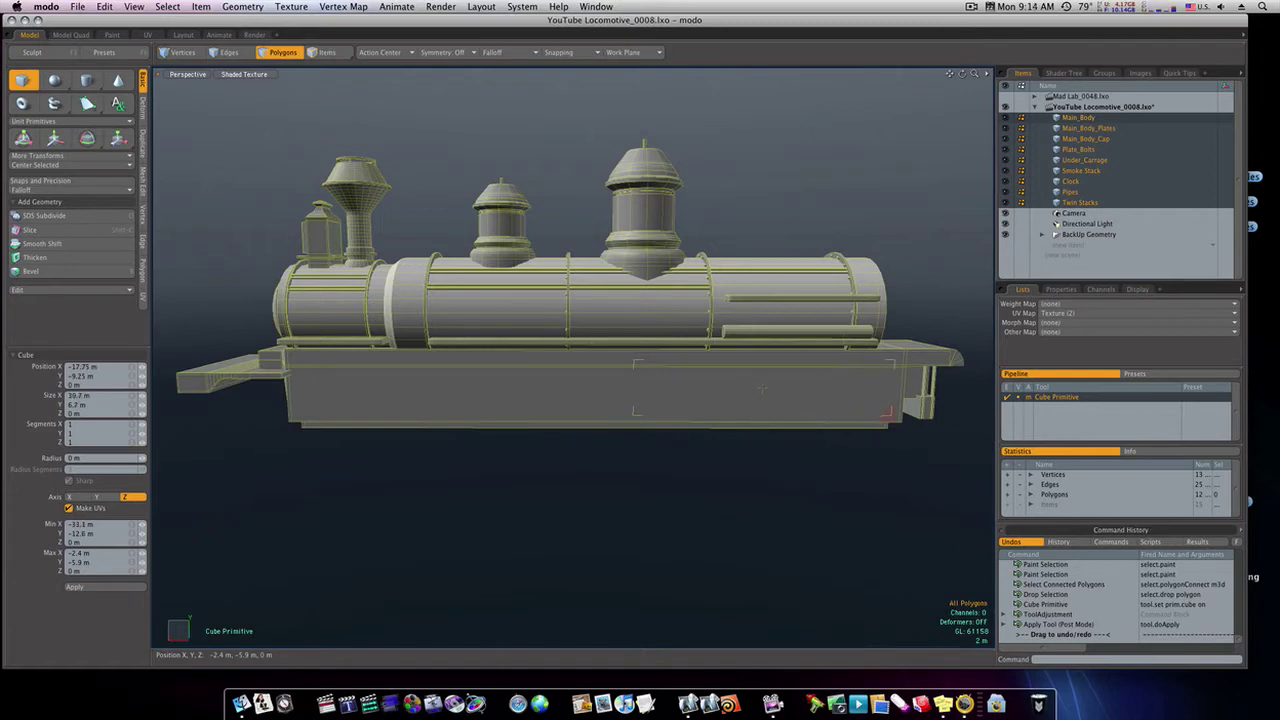
{"action": "left_click_drag", "start_coordinate": [688, 407], "coordinate": [640, 445], "text": "alt"}
{"action": "key", "text": "space"}
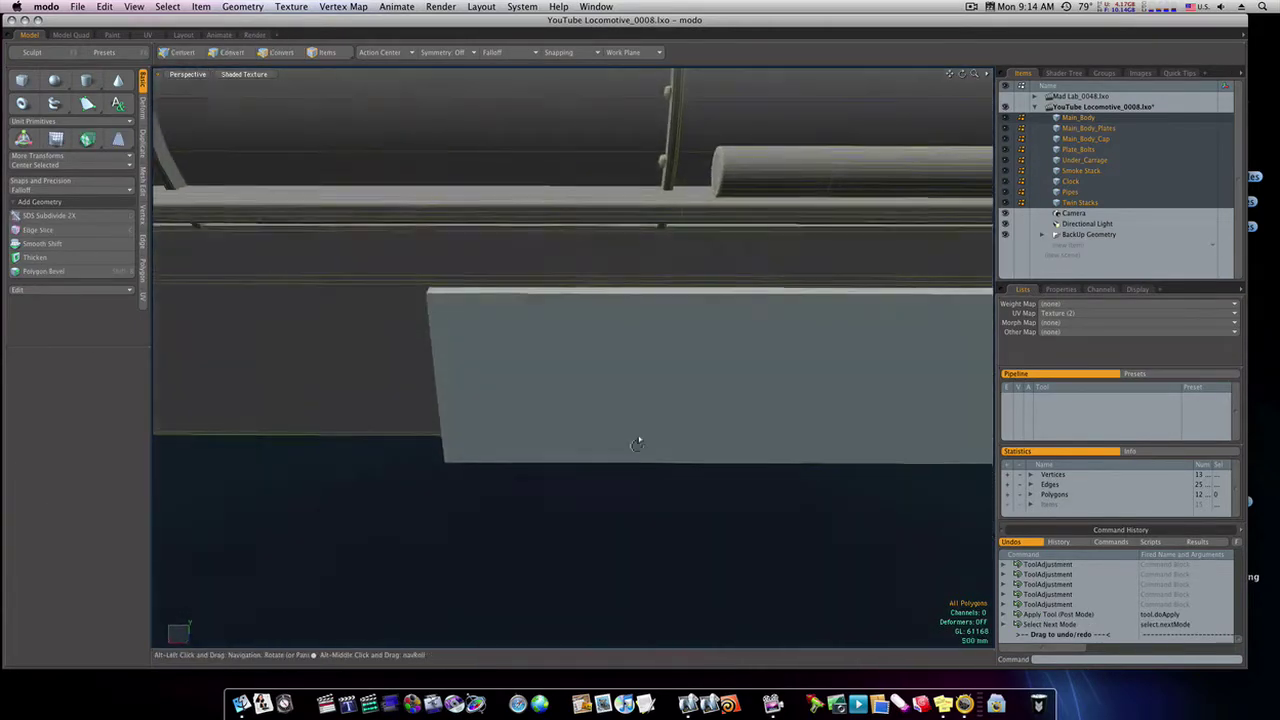
Loop Slice the panel with two symmetrical cuts about 3.5% in from its ends
{"action": "left_click", "coordinate": [447, 306]}
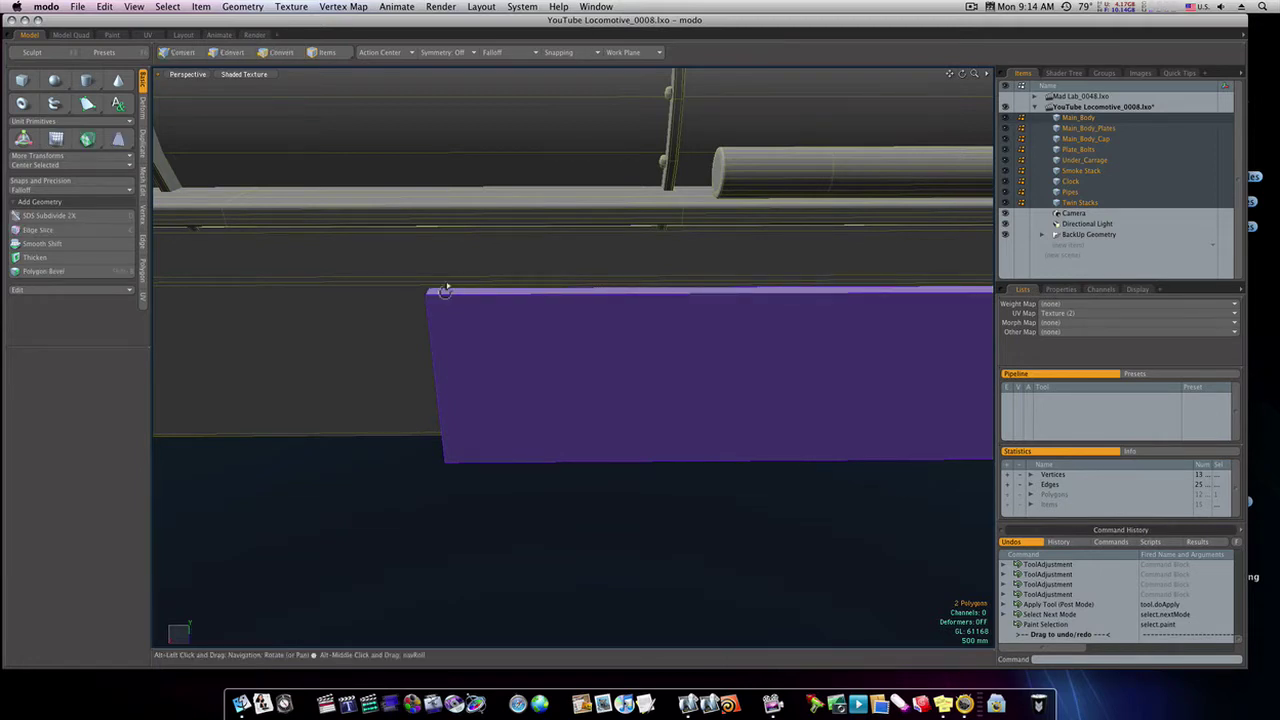
{"action": "key", "text": "alt+c"}
{"action": "left_click_drag", "start_coordinate": [634, 375], "coordinate": [610, 375]}
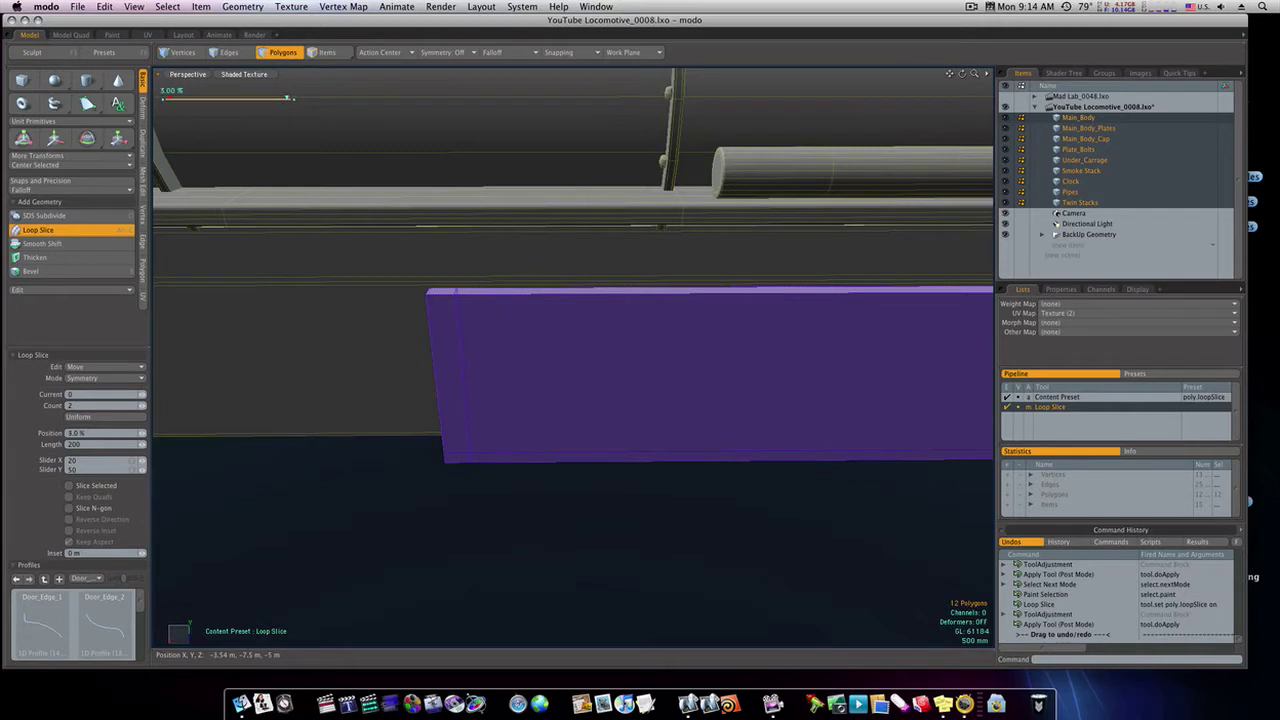
{"action": "key", "text": "space"}
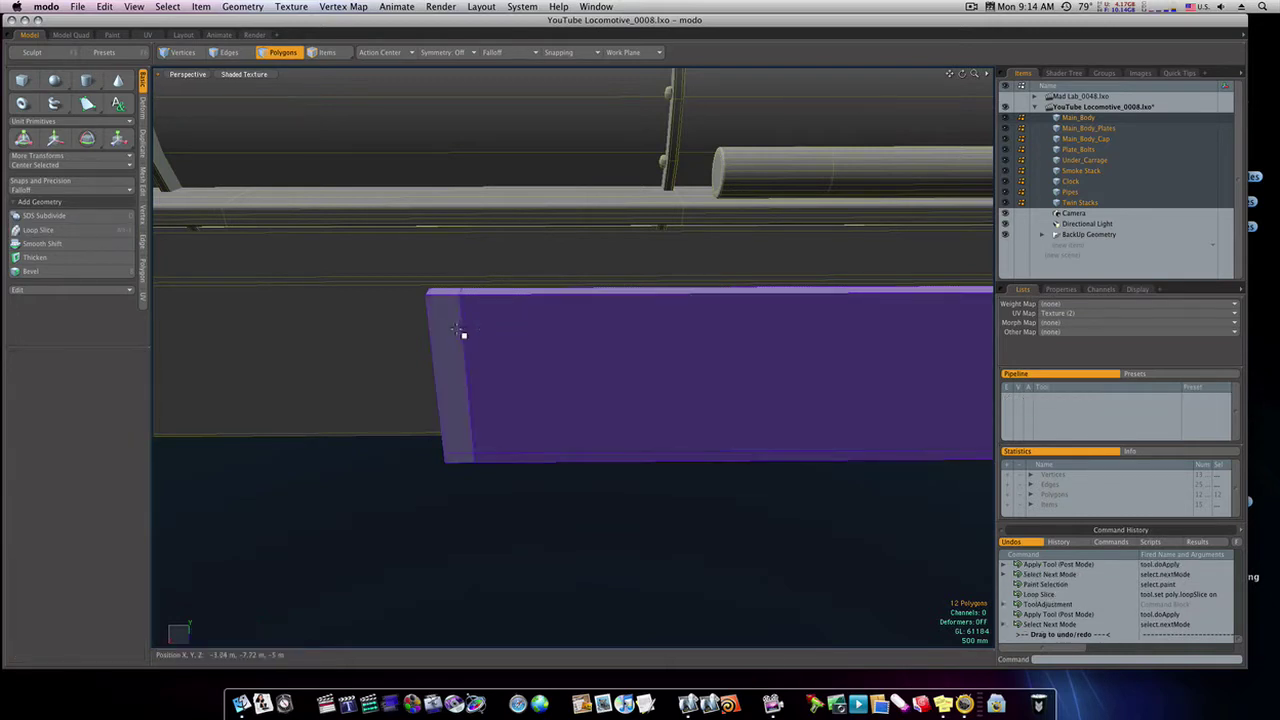
Extrude the narrow strip at the panel's forward end outward by about 2.61 m in Z to form a flange
{"action": "left_click", "coordinate": [458, 334]}
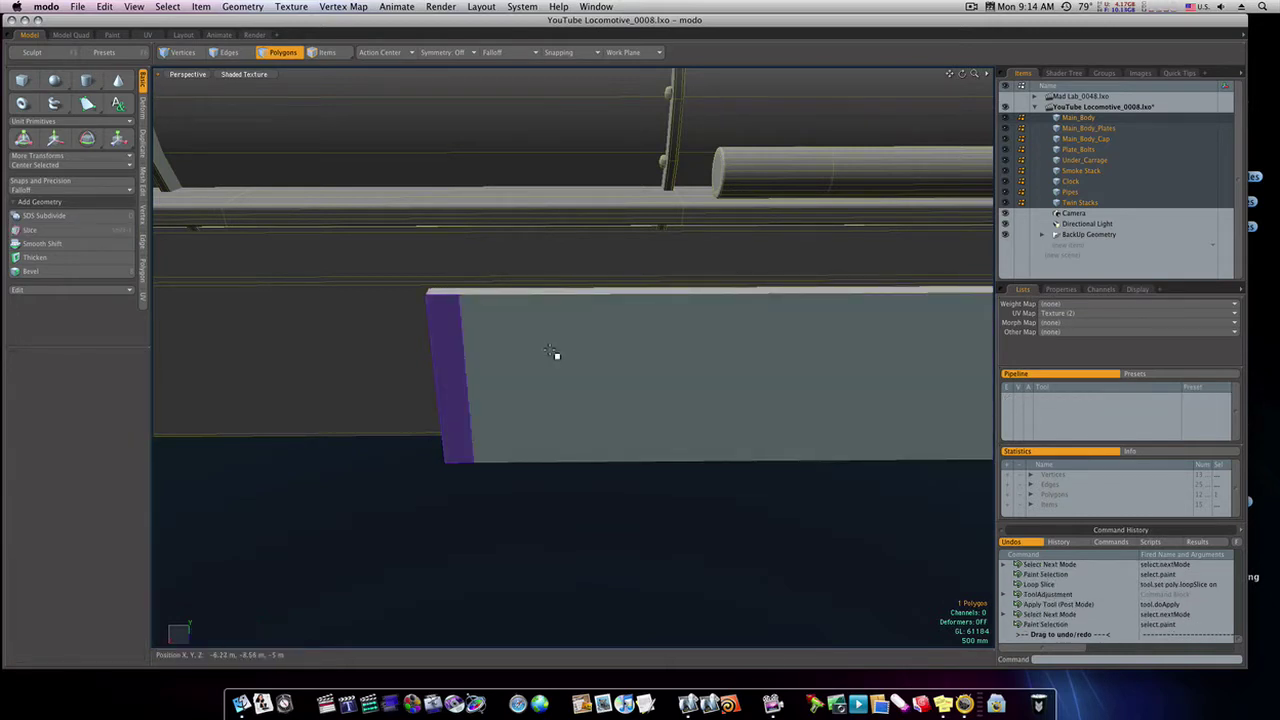
{"action": "key", "text": "shift+x"}
{"action": "left_click", "coordinate": [521, 355]}
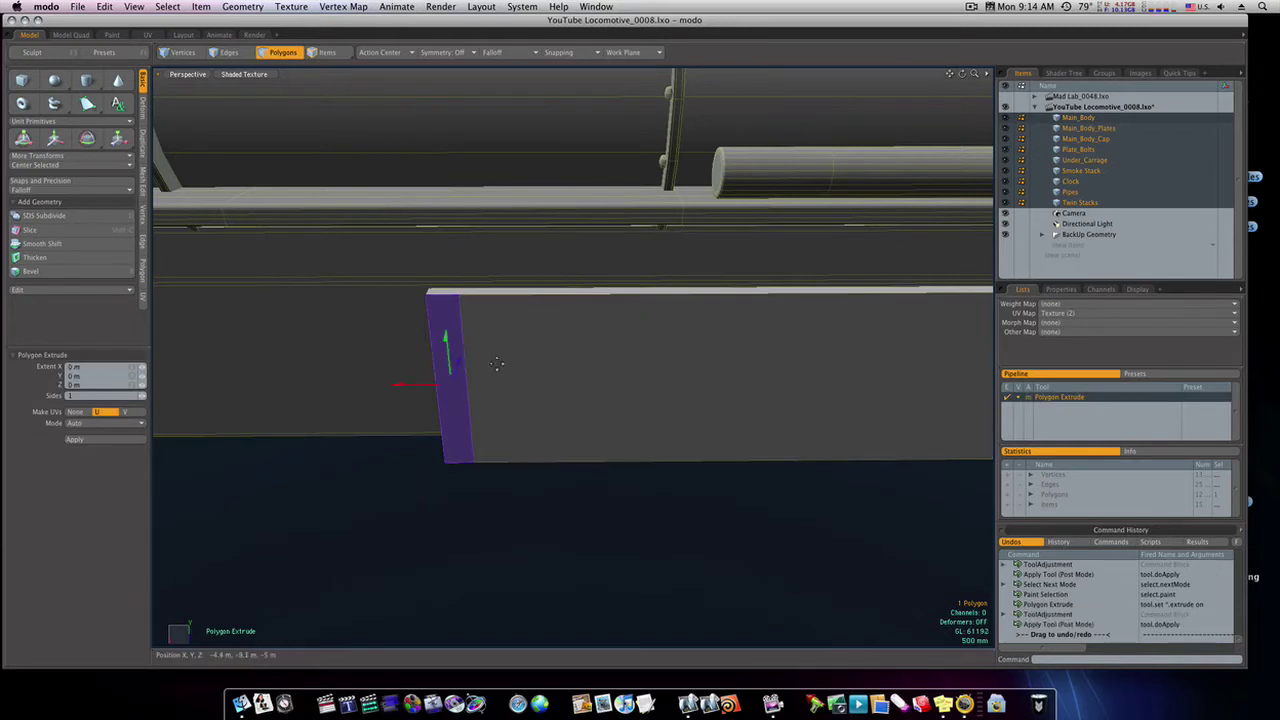
{"action": "left_click_drag", "start_coordinate": [462, 366], "coordinate": [444, 413]}
{"action": "left_click_drag", "start_coordinate": [549, 344], "coordinate": [489, 431], "text": "ctrl+alt"}
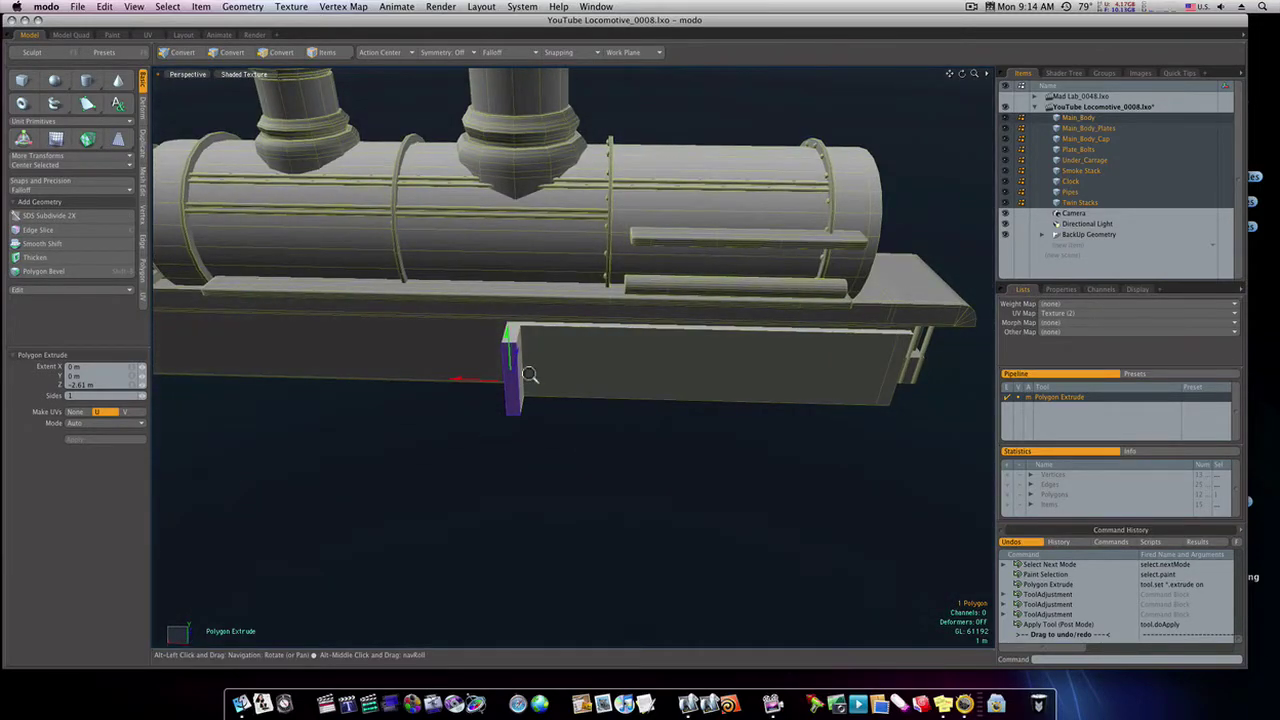
{"action": "left_click_drag", "start_coordinate": [530, 374], "coordinate": [609, 360], "text": "ctrl+alt"}
{"action": "key", "text": "space"}
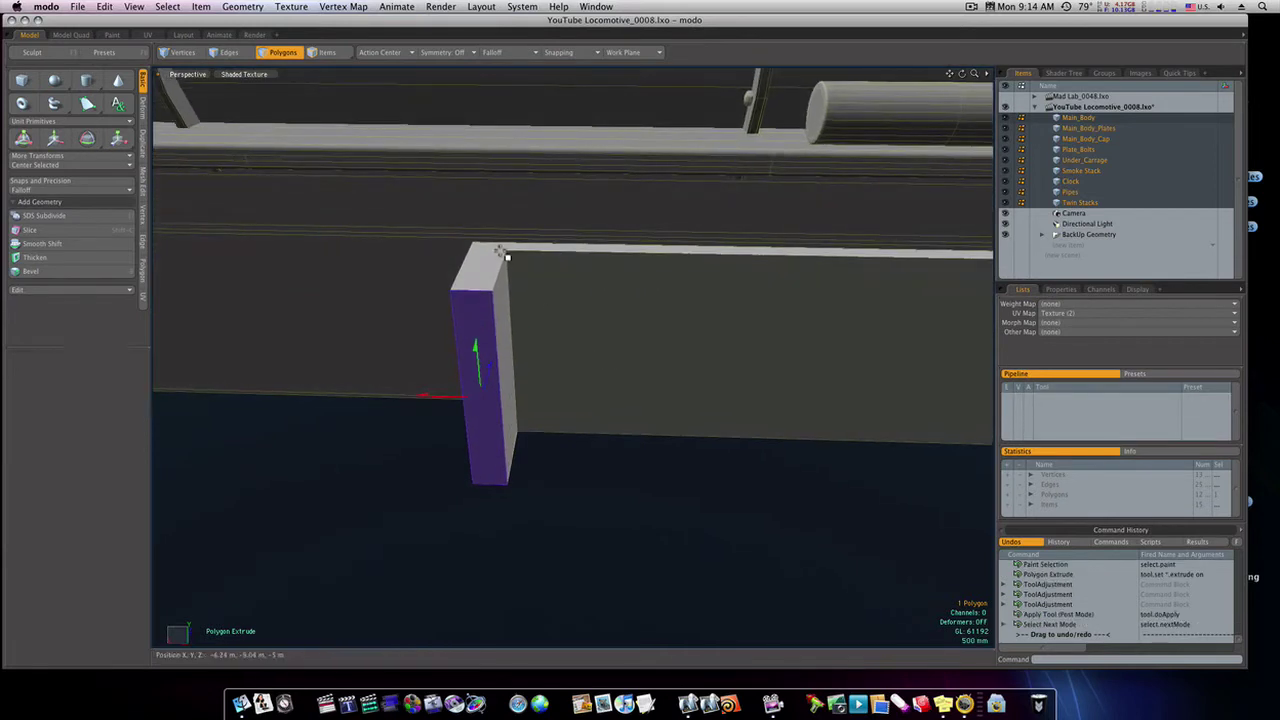
Thin the flange by moving the four edges around its inner side about 660 mm along X
{"action": "key", "text": "space"}
{"action": "key", "text": "space"}
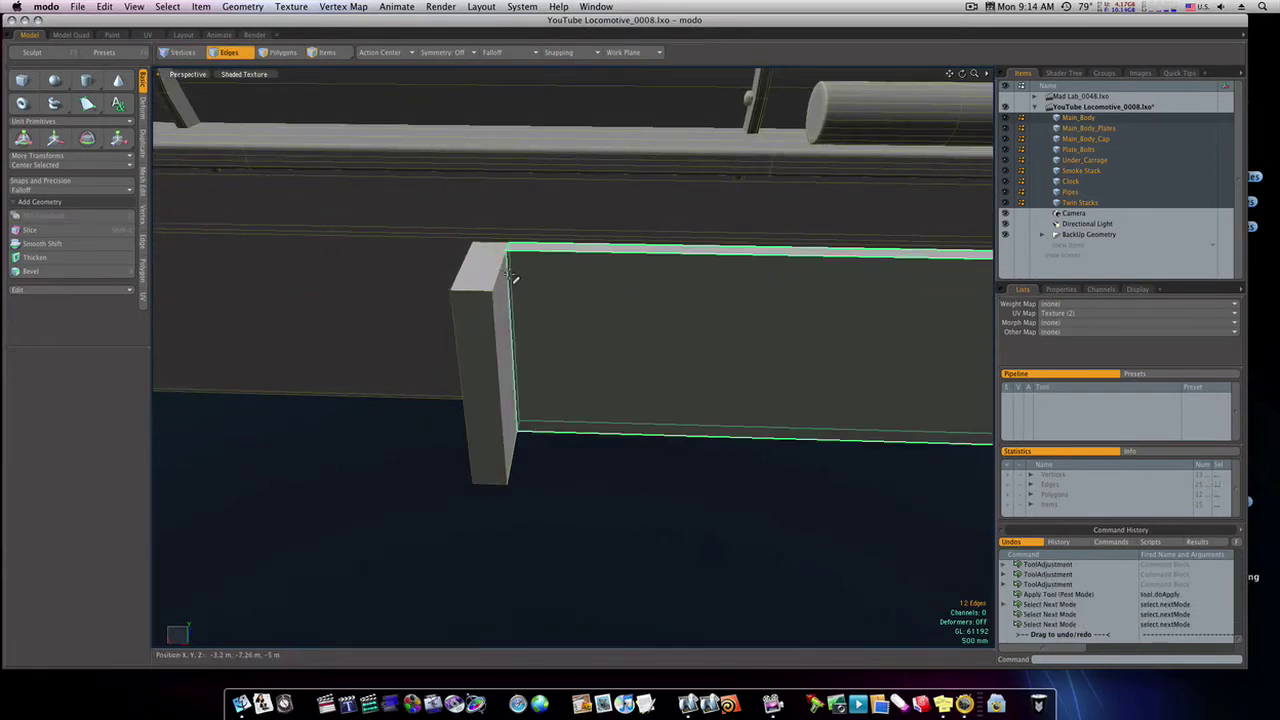
{"action": "double_click", "coordinate": [512, 278]}
{"action": "left_click", "coordinate": [497, 276]}
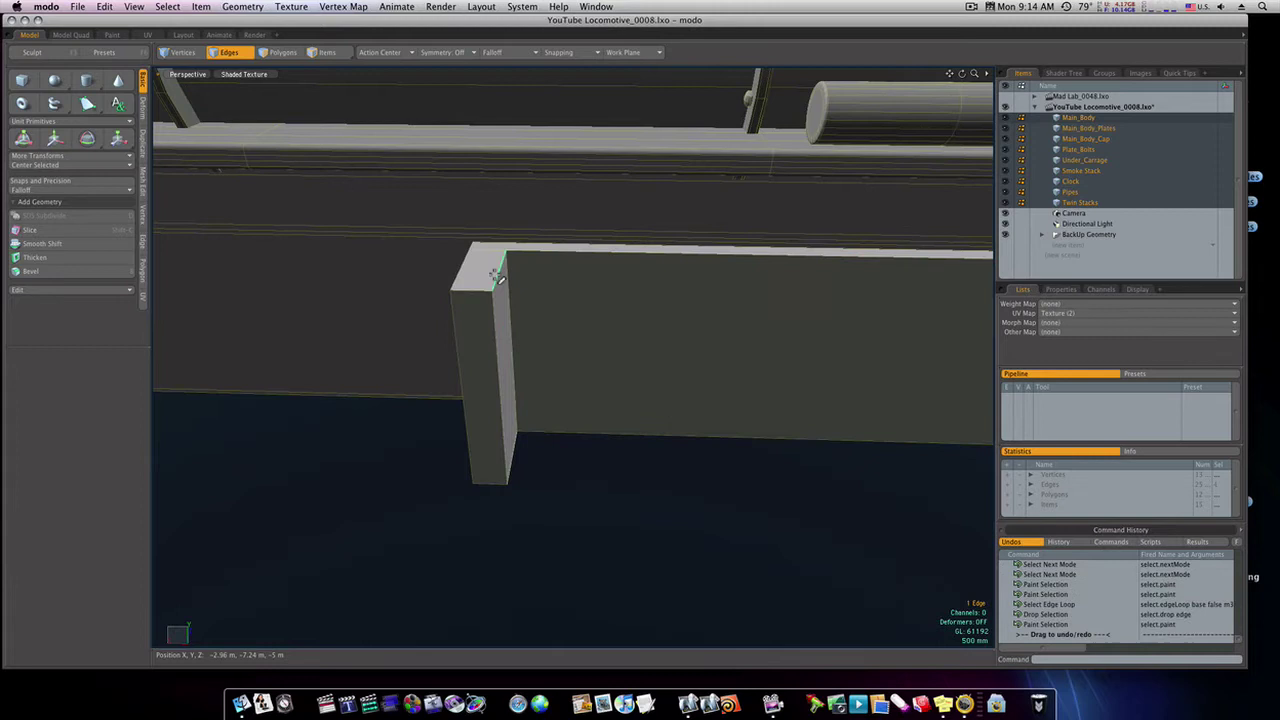
{"action": "left_click", "coordinate": [474, 465], "text": "shift"}
{"action": "left_click", "coordinate": [470, 443], "text": "ctrl"}
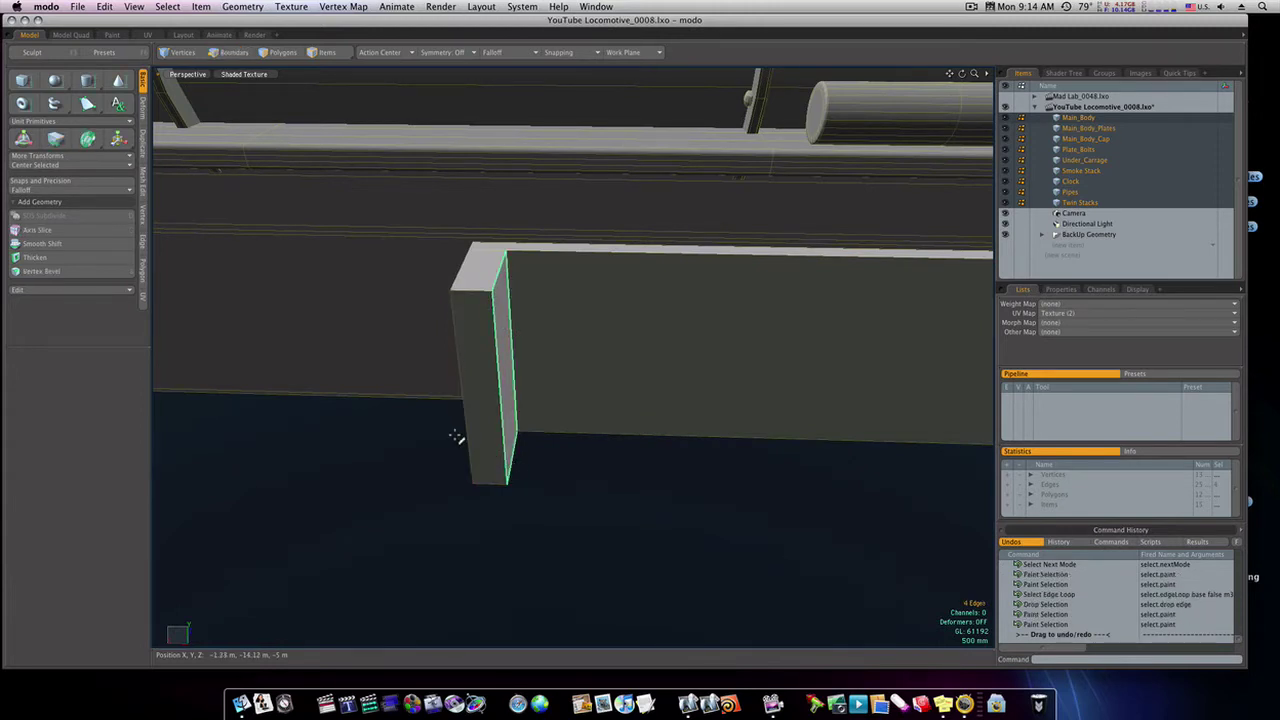
{"action": "key", "text": "w"}
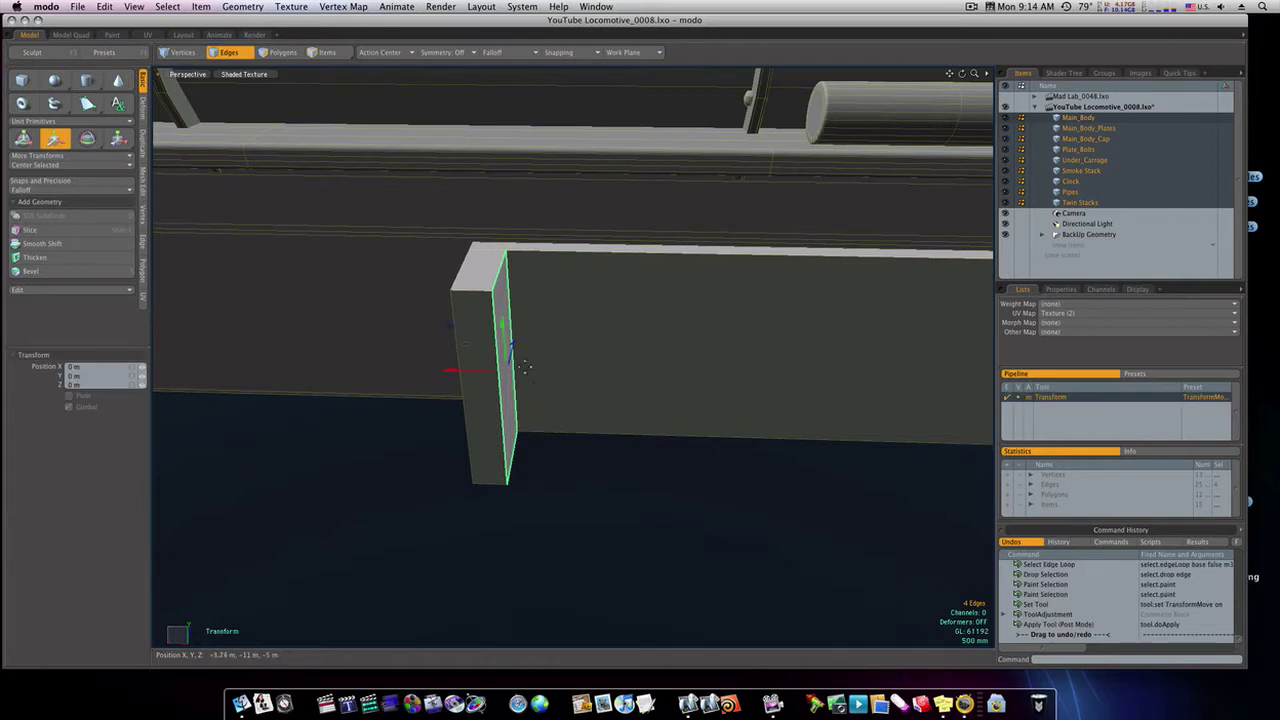
{"action": "mouse_move", "coordinate": [482, 366]}
{"action": "left_mouse_down"}
{"action": "mouse_move", "coordinate": [450, 343]}
{"action": "mouse_move", "coordinate": [457, 371]}
{"action": "left_mouse_up"}
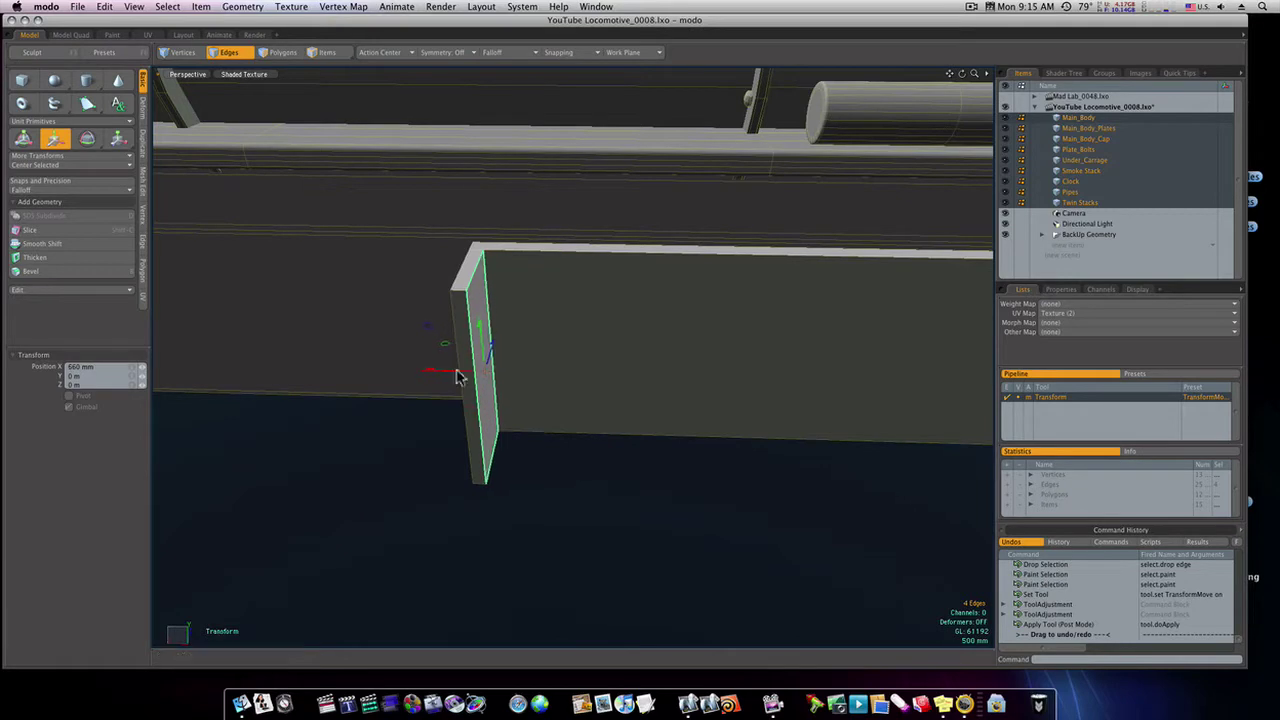
{"action": "key", "text": "space"}
Loop Slice the flange vertically with a count of 1 in Free mode at about 49.5%
{"action": "left_click_drag", "start_coordinate": [634, 483], "coordinate": [600, 463], "text": "alt"}
{"action": "key", "text": "2"}
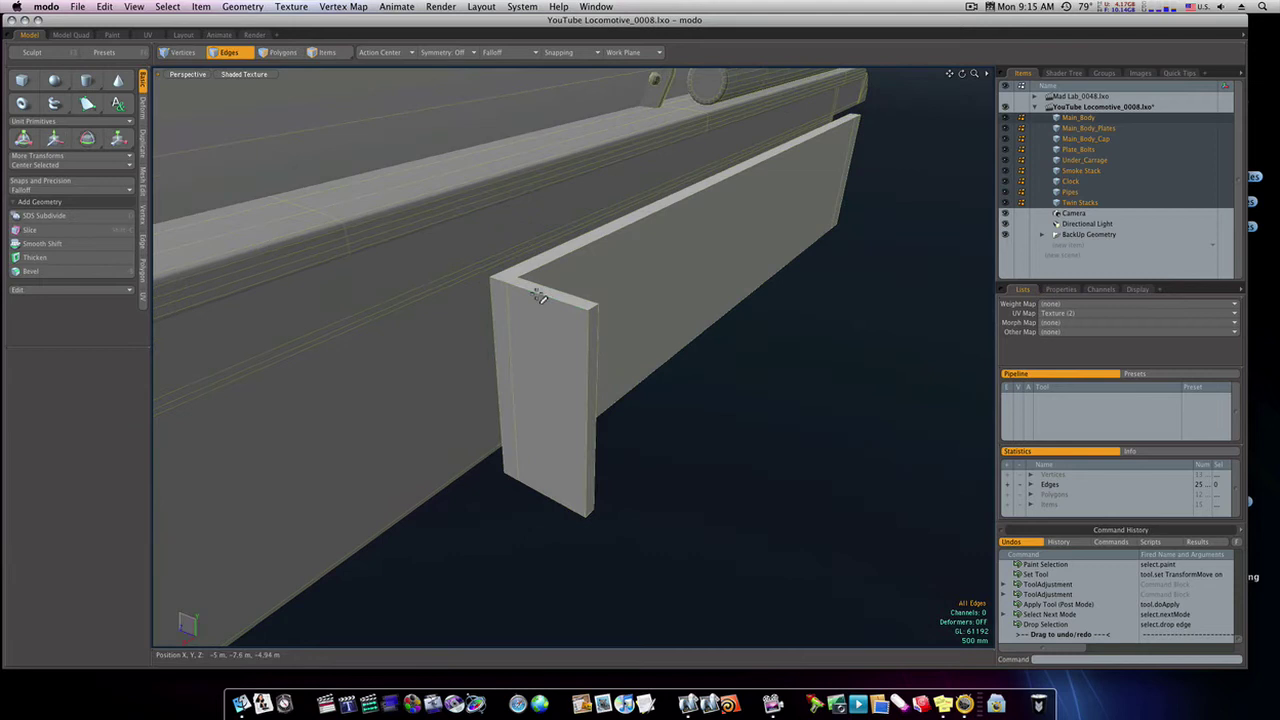
{"action": "key", "text": "space"}
{"action": "left_click_drag", "start_coordinate": [543, 292], "coordinate": [541, 305]}
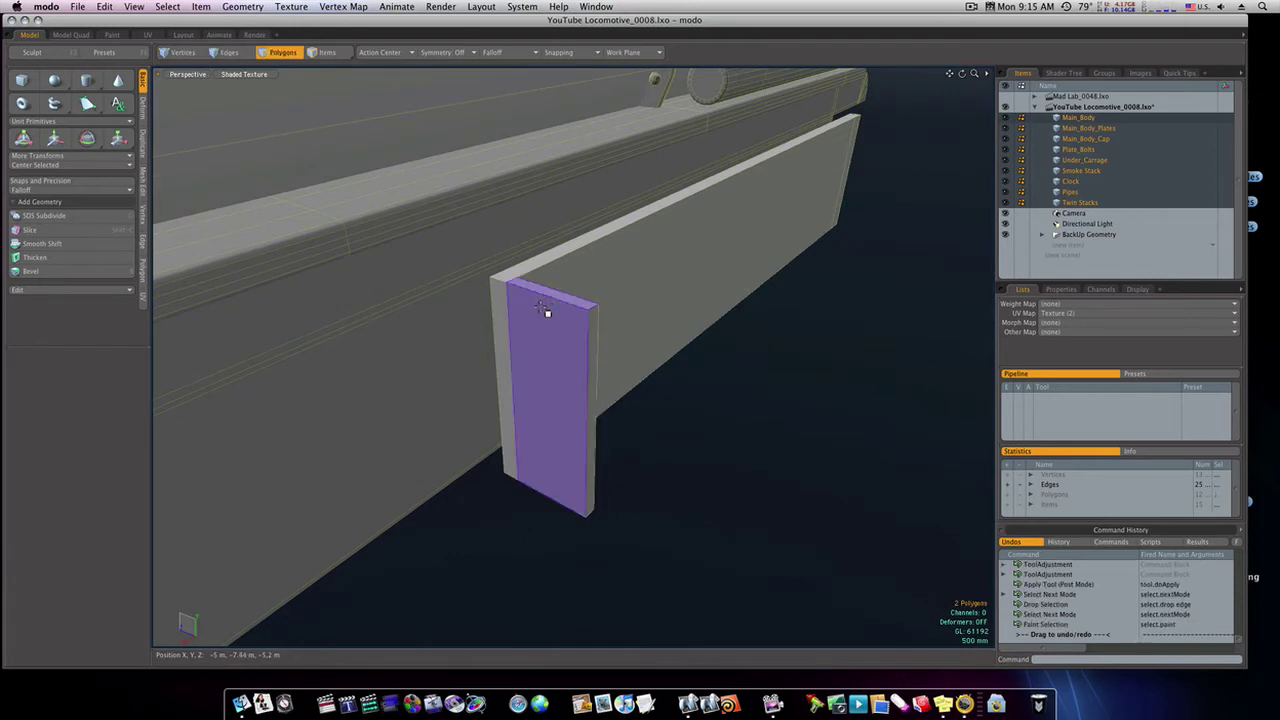
{"action": "key", "text": "alt+c"}
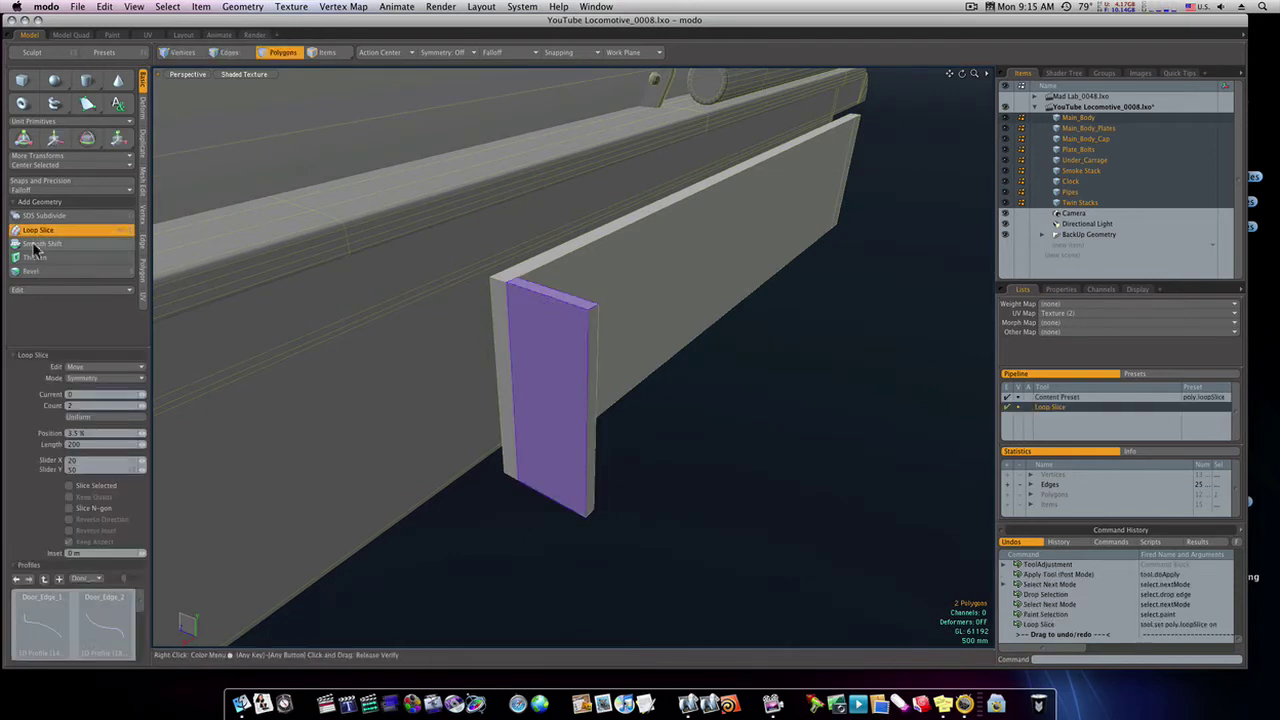
{"action": "left_click", "coordinate": [141, 406]}
{"action": "left_click", "coordinate": [141, 406]}
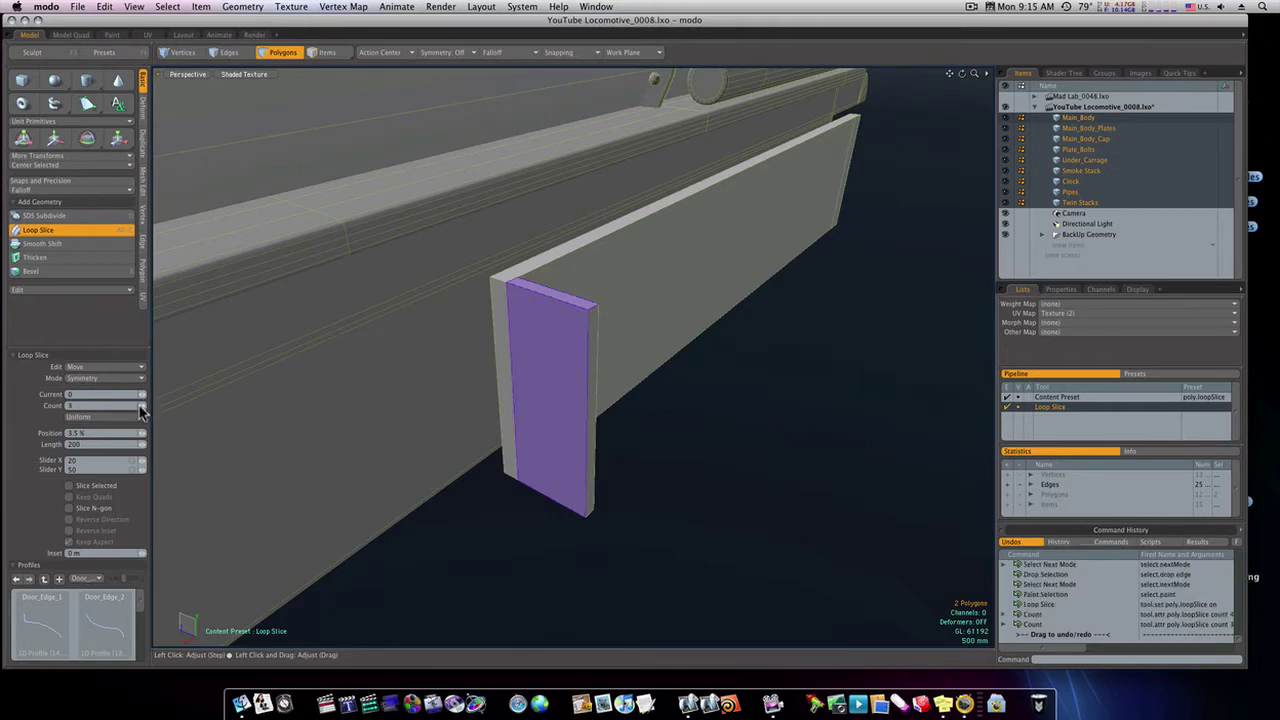
{"action": "left_click", "coordinate": [141, 408]}
{"action": "left_click", "coordinate": [141, 408]}
{"action": "left_click", "coordinate": [141, 378]}
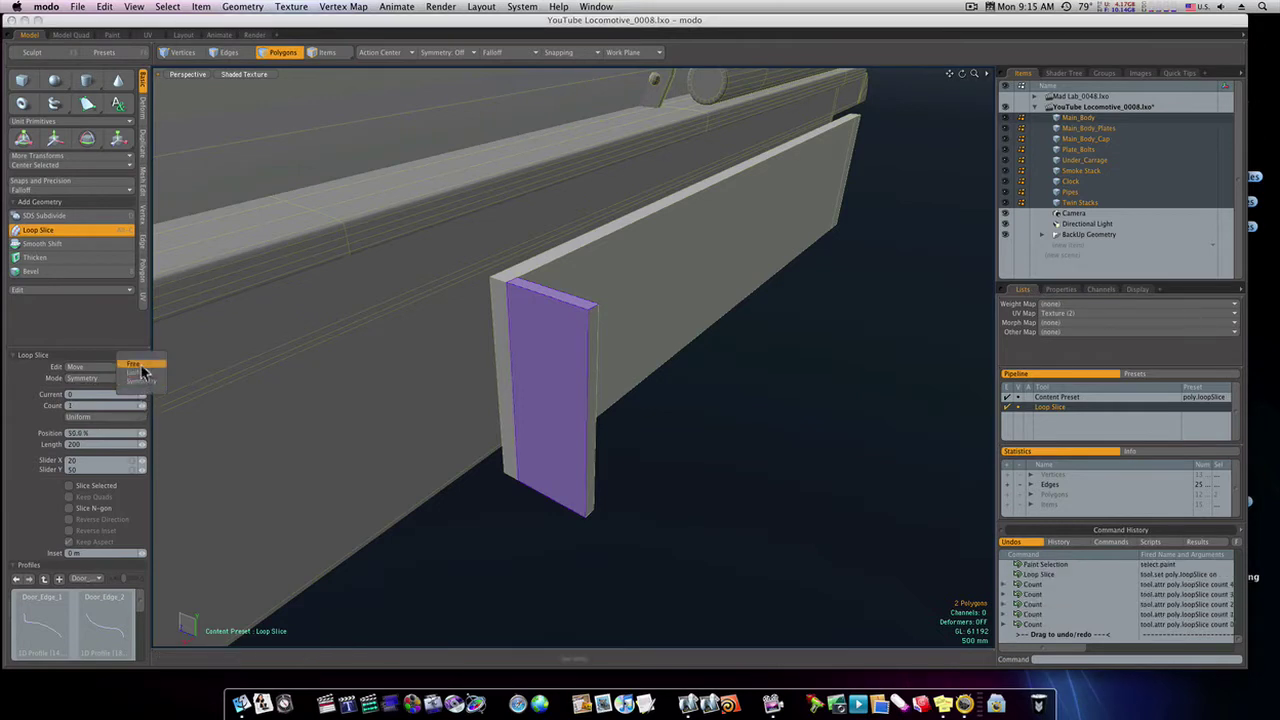
{"action": "left_click", "coordinate": [141, 366]}
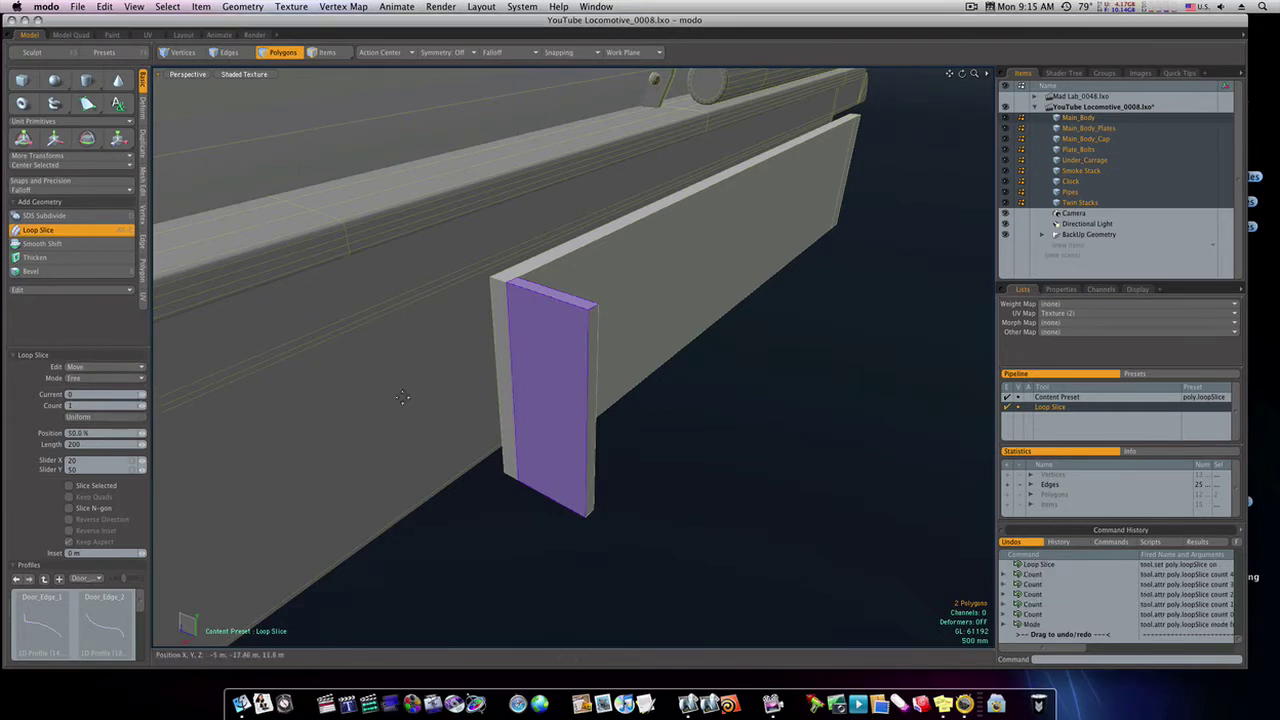
{"action": "left_click", "coordinate": [551, 294]}
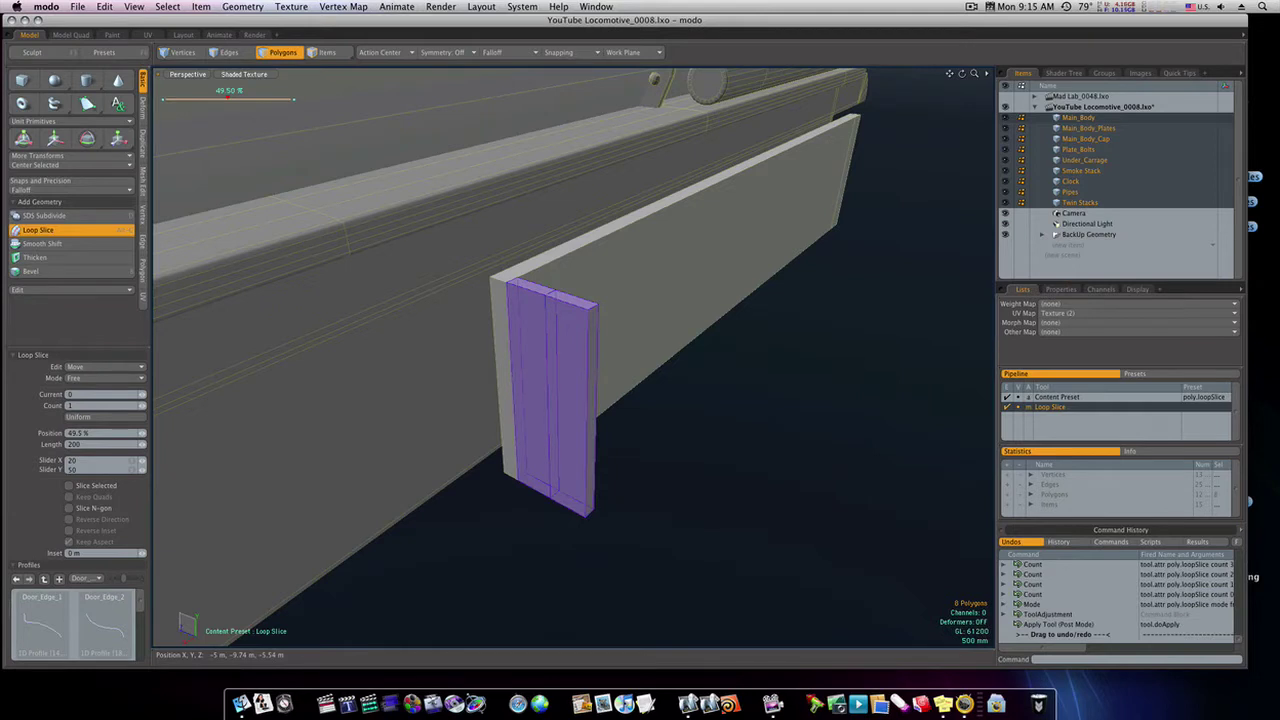
{"action": "key", "text": "space"}
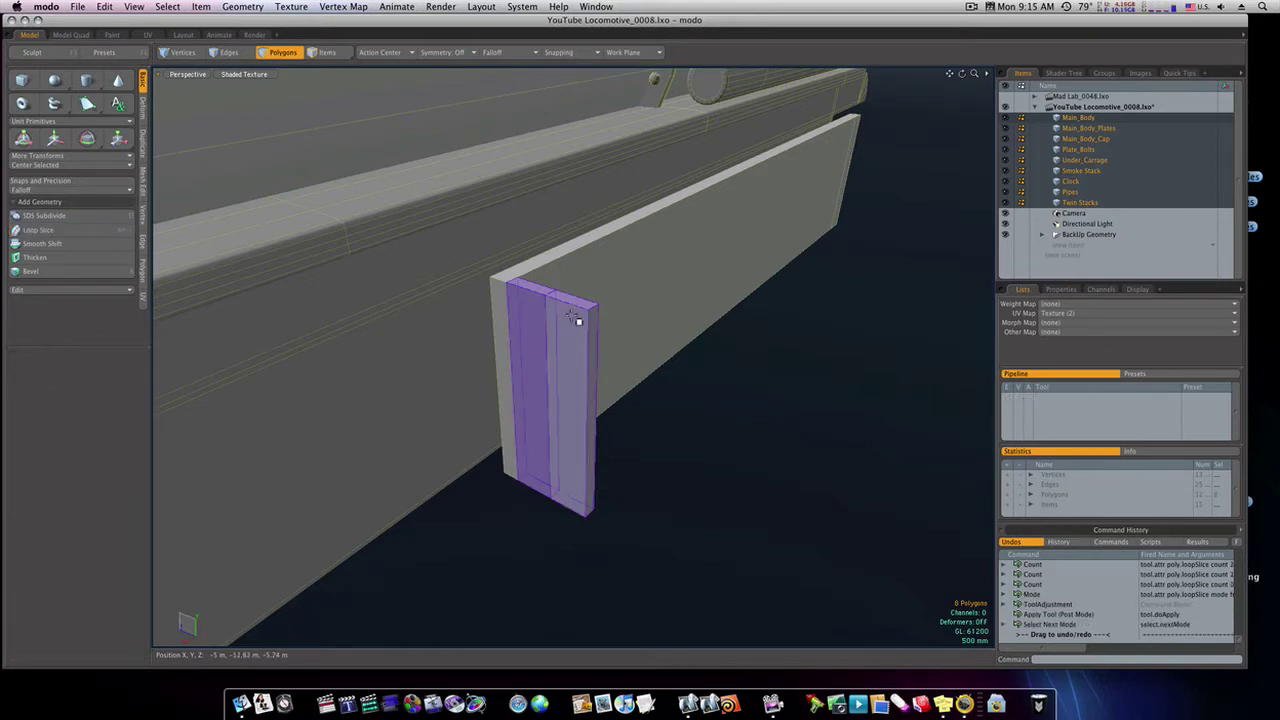
Copy the two tall polygons on the flange's forward-facing side
{"action": "left_click", "coordinate": [572, 314]}
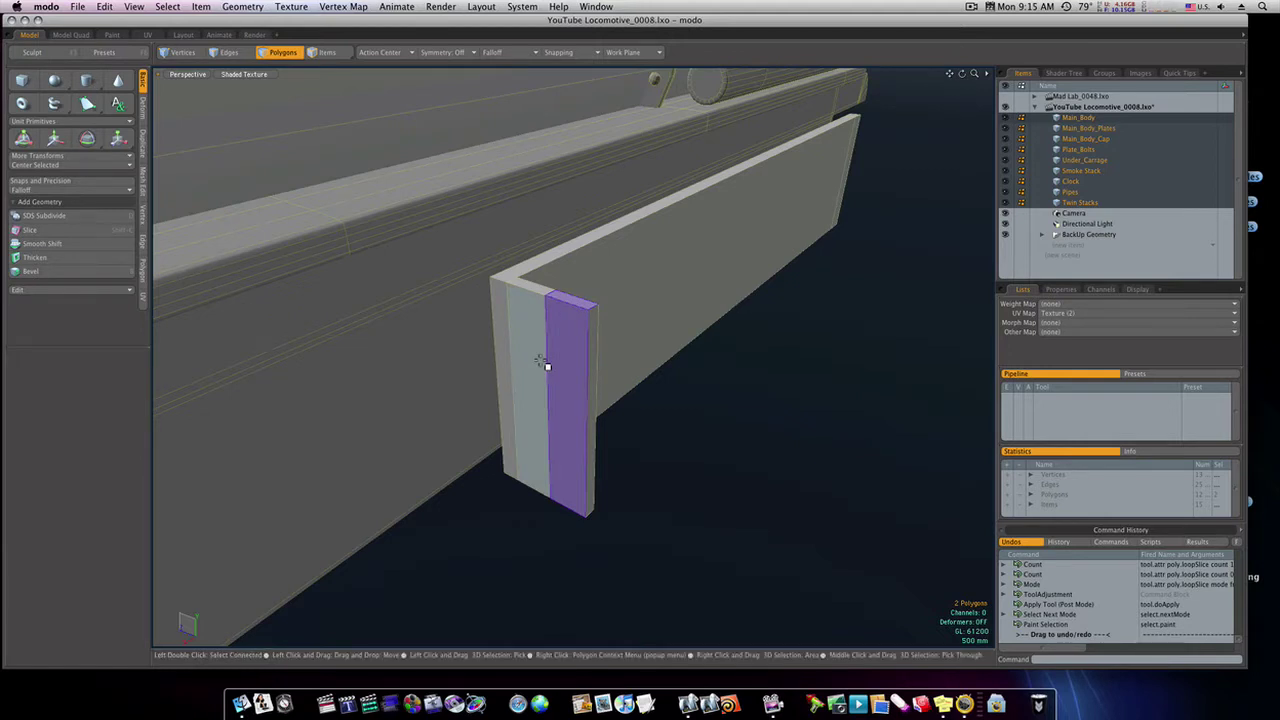
{"action": "left_click_drag", "start_coordinate": [571, 371], "coordinate": [543, 352]}
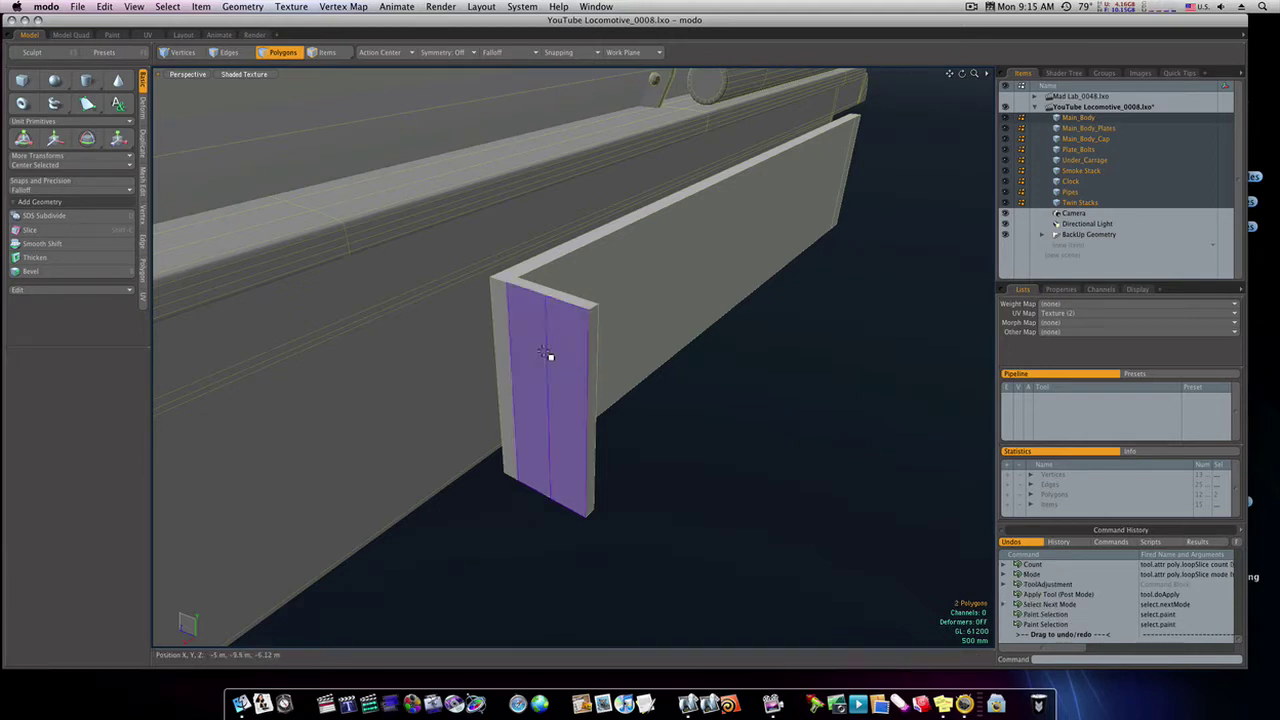
{"action": "key", "text": "super+c"}
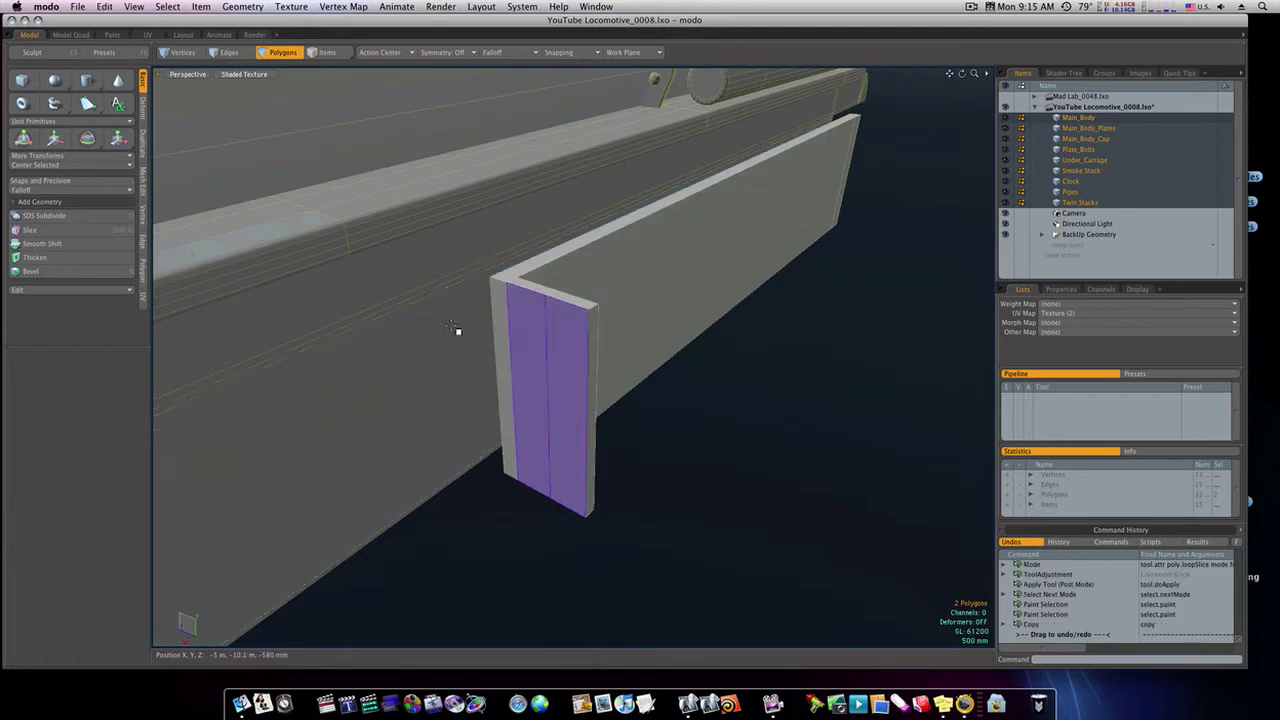
Loop Slice horizontally around the flange and side panel with a count of 1 in Free mode at about 28.5%
{"action": "left_click", "coordinate": [507, 334]}
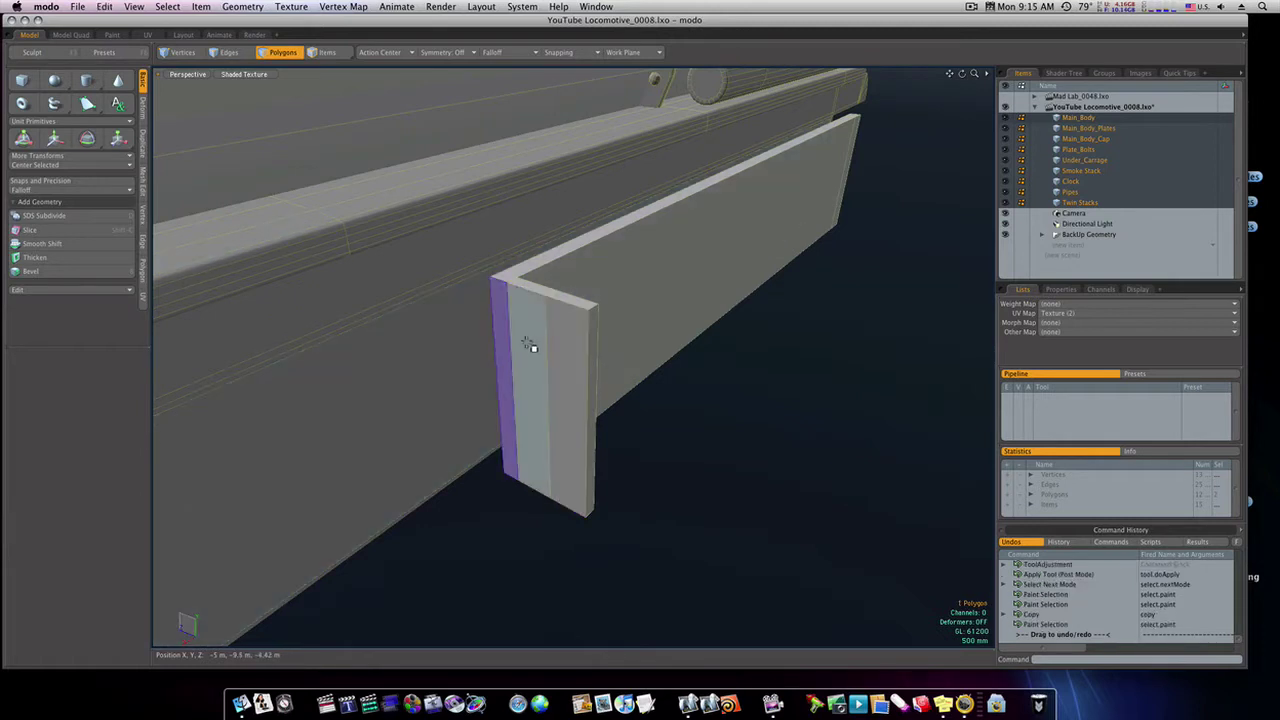
{"action": "left_click_drag", "start_coordinate": [565, 363], "coordinate": [544, 357]}
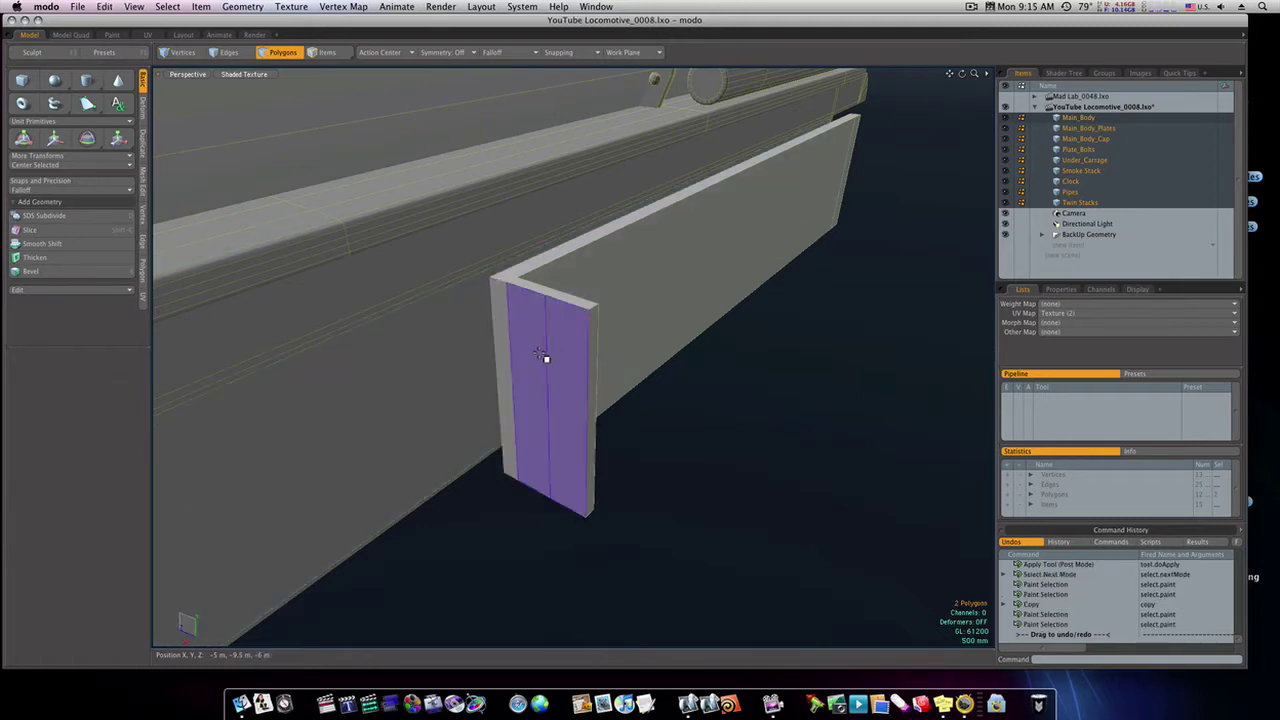
{"action": "key", "text": "alt+c"}
{"action": "left_click", "coordinate": [548, 350]}
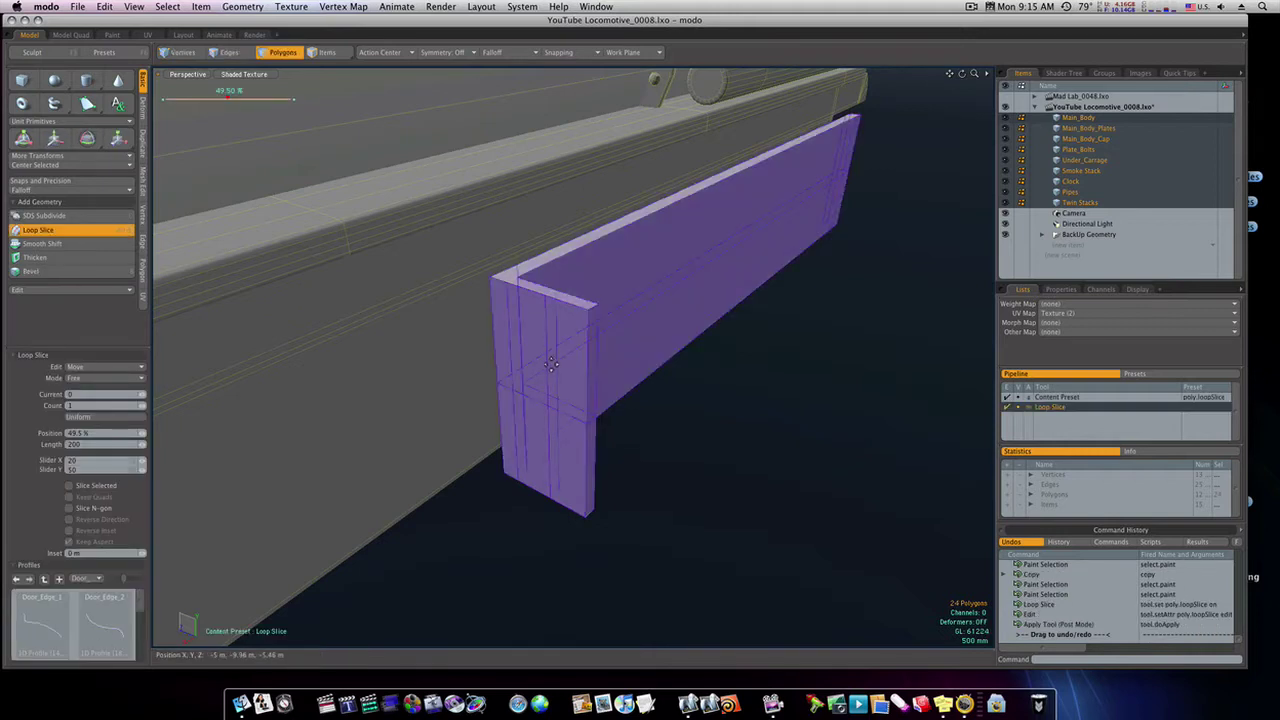
{"action": "left_click_drag", "start_coordinate": [551, 365], "coordinate": [553, 365]}
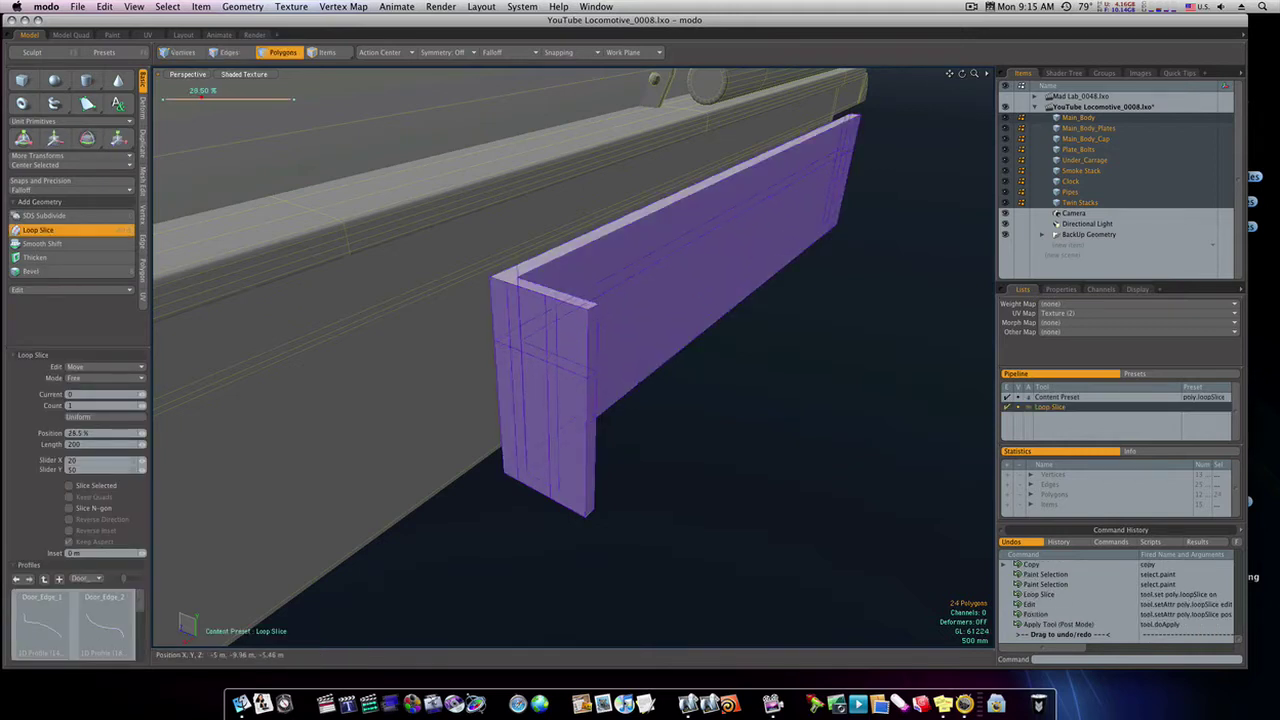
{"action": "key", "text": "space"}
Inset the two outer lower polygons on opposite sides of the flange by about 220 mm with Polygon Bevel, leaving the shift at 0 m
{"action": "left_click", "coordinate": [626, 392]}
{"action": "mouse_move", "coordinate": [626, 394]}
{"action": "left_mouse_down", "text": "alt"}
{"action": "mouse_move", "coordinate": [668, 357]}
{"action": "mouse_move", "coordinate": [612, 379]}
{"action": "mouse_move", "coordinate": [660, 423]}
{"action": "mouse_move", "coordinate": [503, 437]}
{"action": "mouse_move", "coordinate": [463, 457]}
{"action": "left_mouse_up", "text": "alt"}
{"action": "left_click", "coordinate": [476, 428]}
{"action": "left_click", "coordinate": [476, 428]}
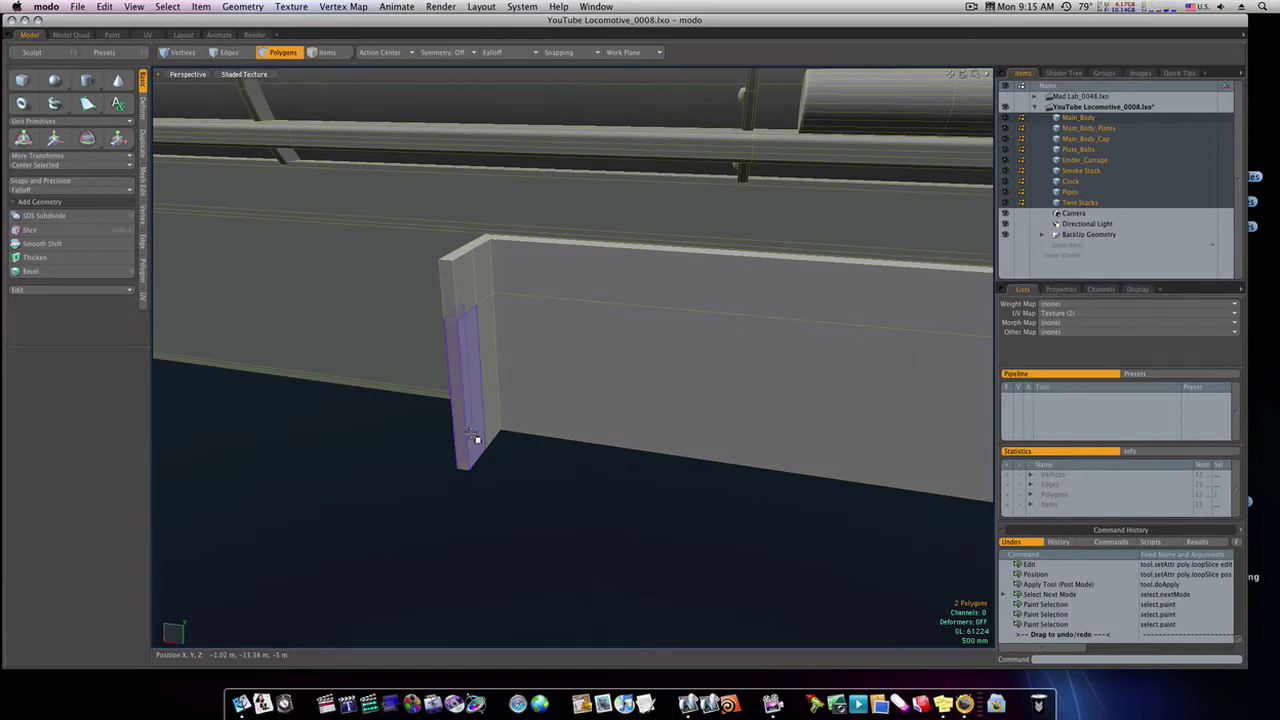
{"action": "key", "text": "b"}
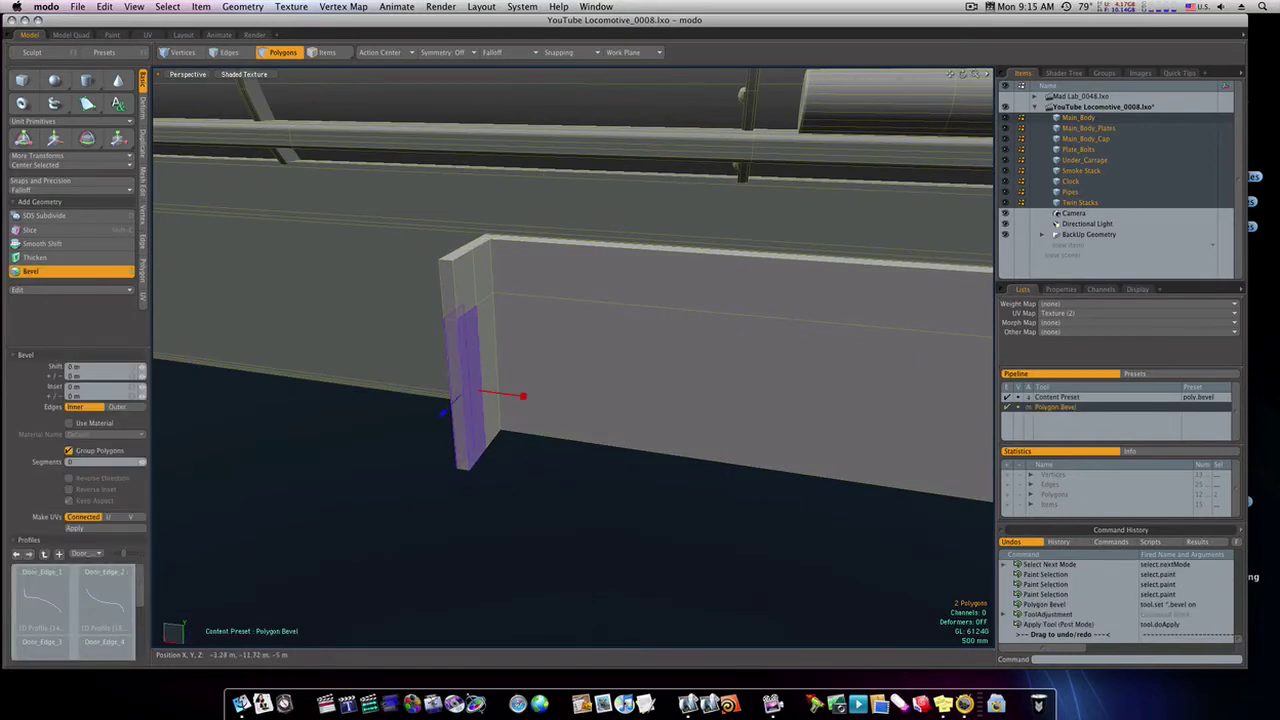
{"action": "left_click_drag", "start_coordinate": [463, 457], "coordinate": [468, 452]}
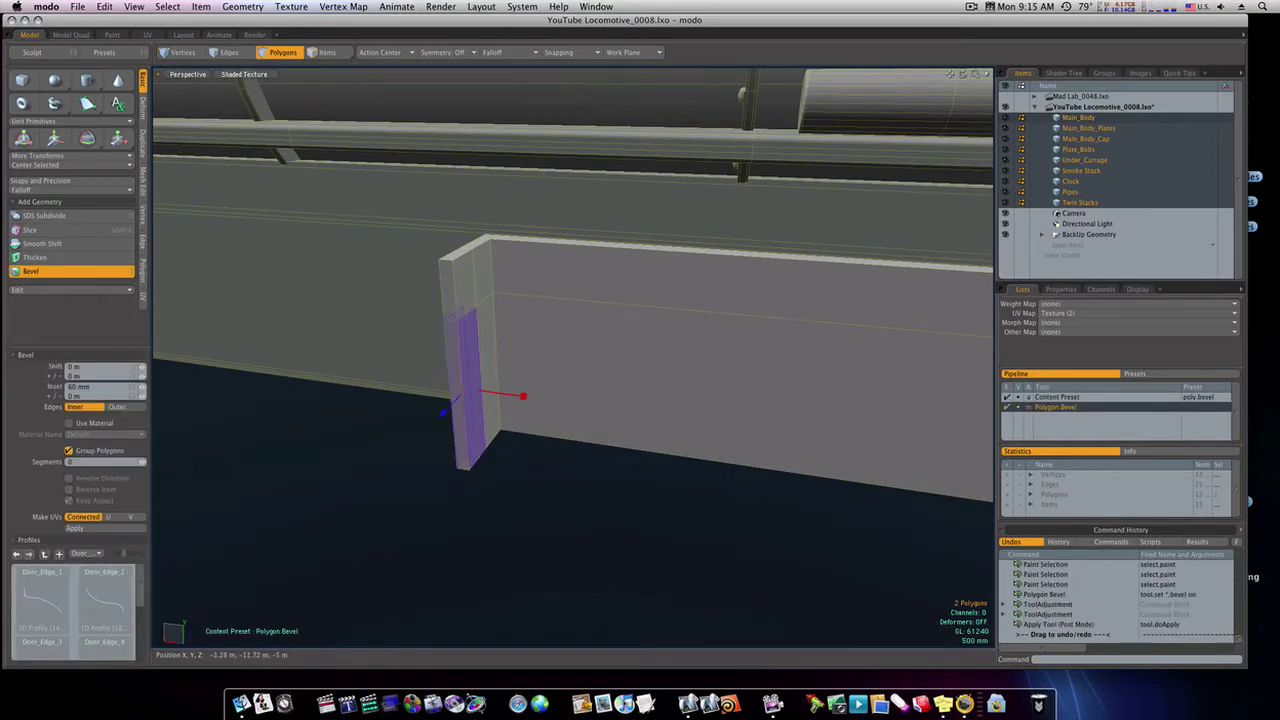
{"action": "left_click_drag", "start_coordinate": [527, 410], "coordinate": [408, 462], "text": "alt"}
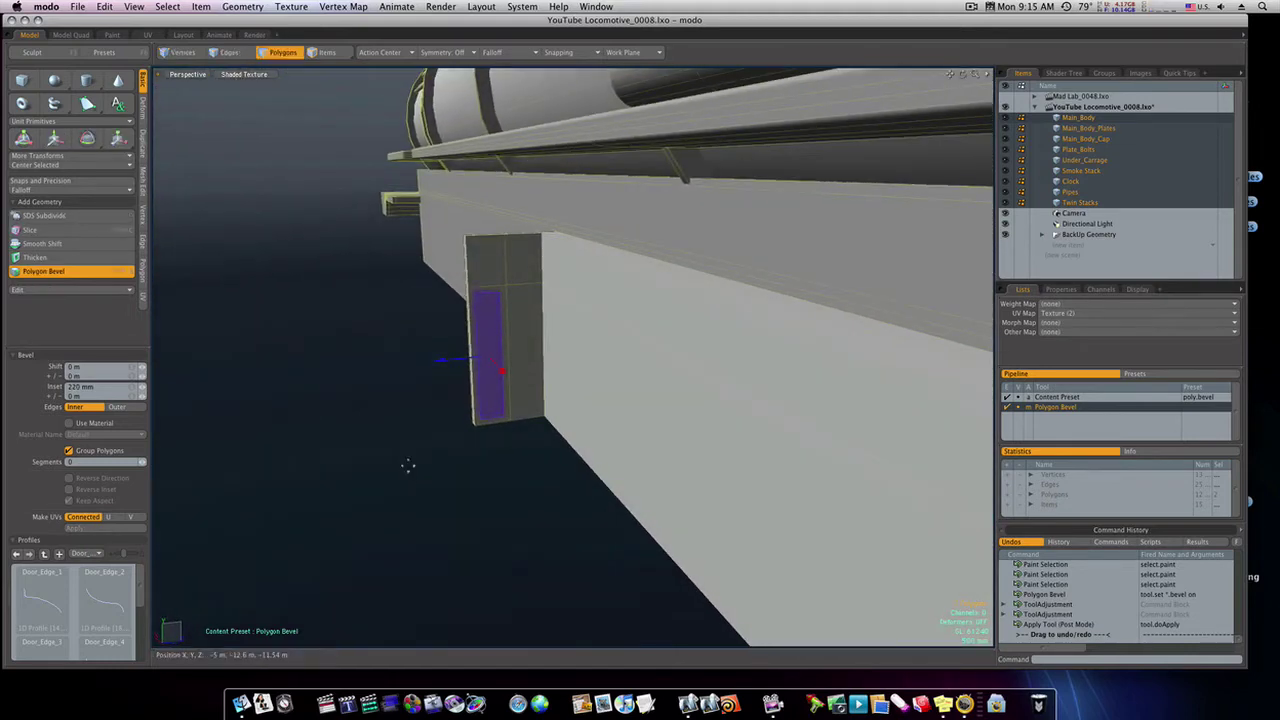
Scale the two inset polygons on the flange slightly wider along Z
{"action": "key", "text": "r"}
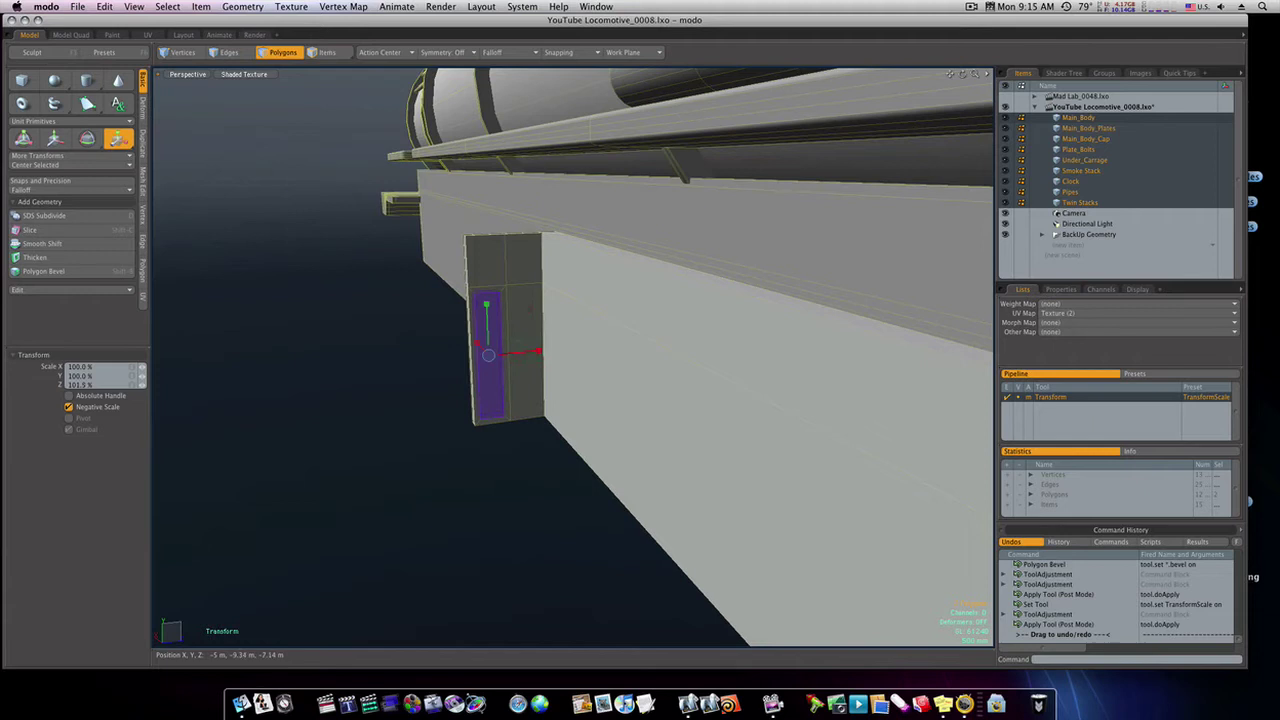
{"action": "key", "text": "Return"}
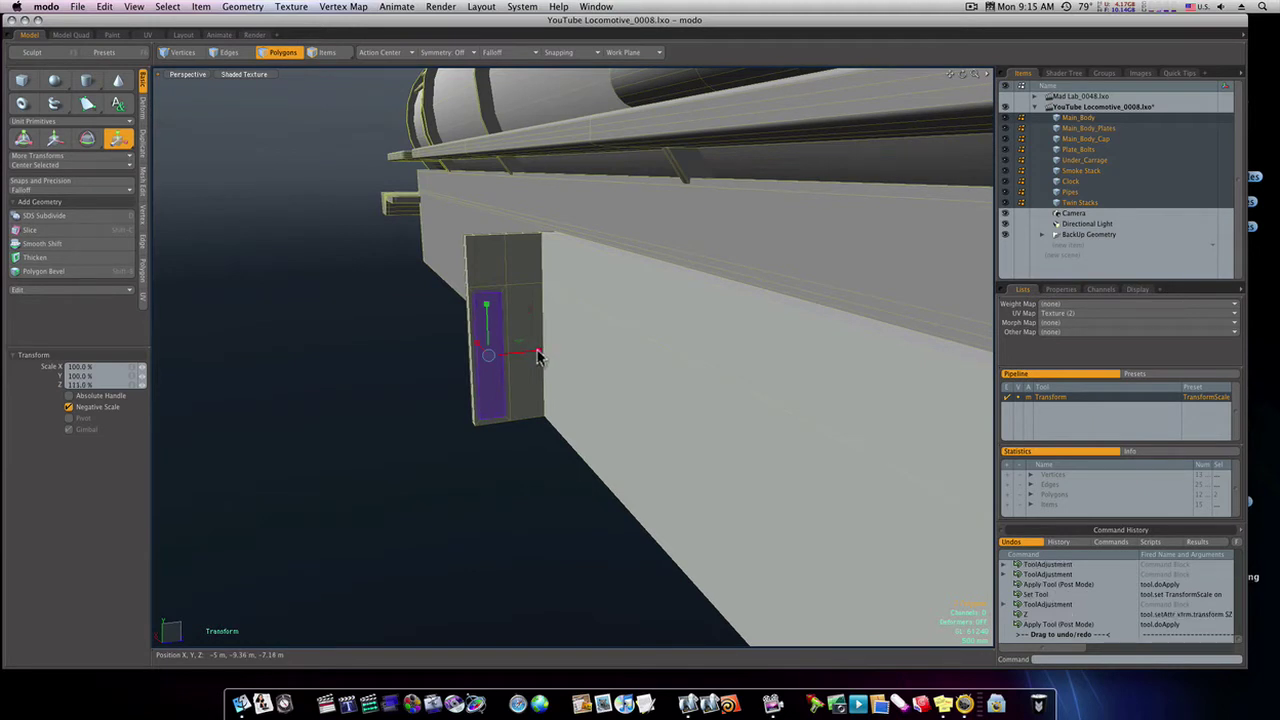
{"action": "key", "text": "space"}
Bridge the two opposite inset polygons to cut a tall rectangular opening through the flange
{"action": "left_click_drag", "start_coordinate": [514, 349], "coordinate": [571, 366], "text": "alt"}
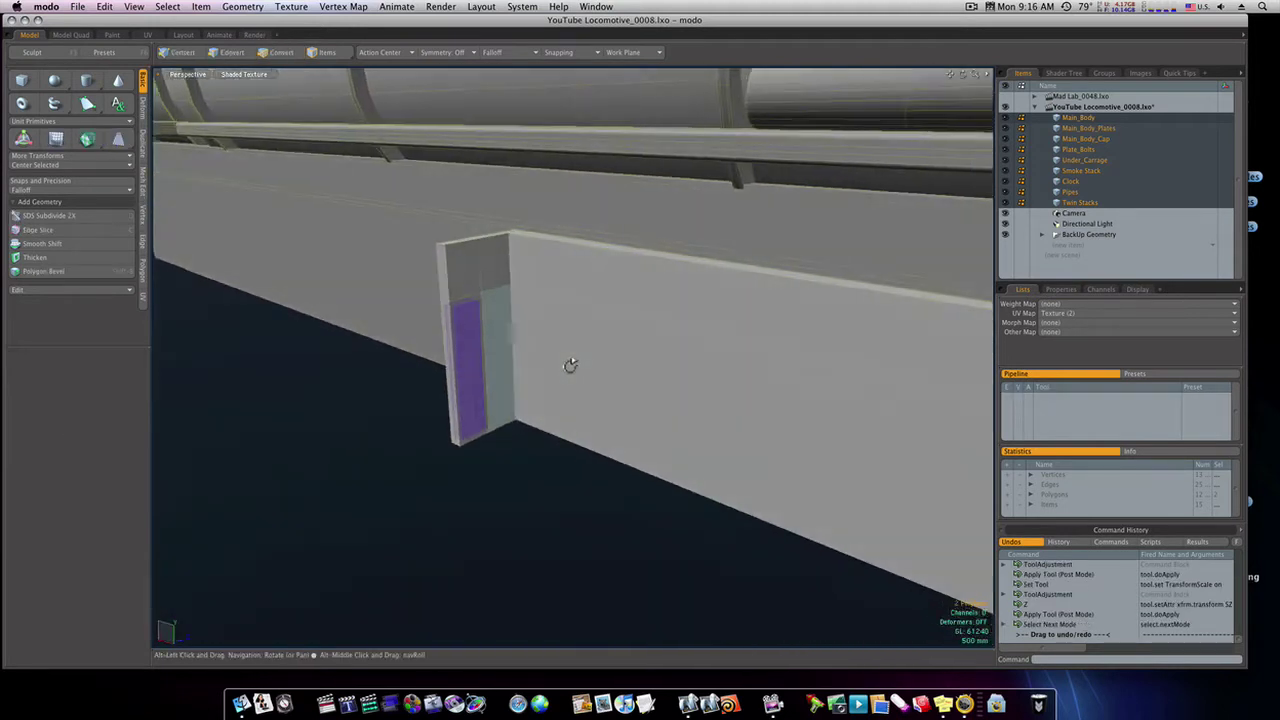
{"action": "left_click", "coordinate": [143, 150]}
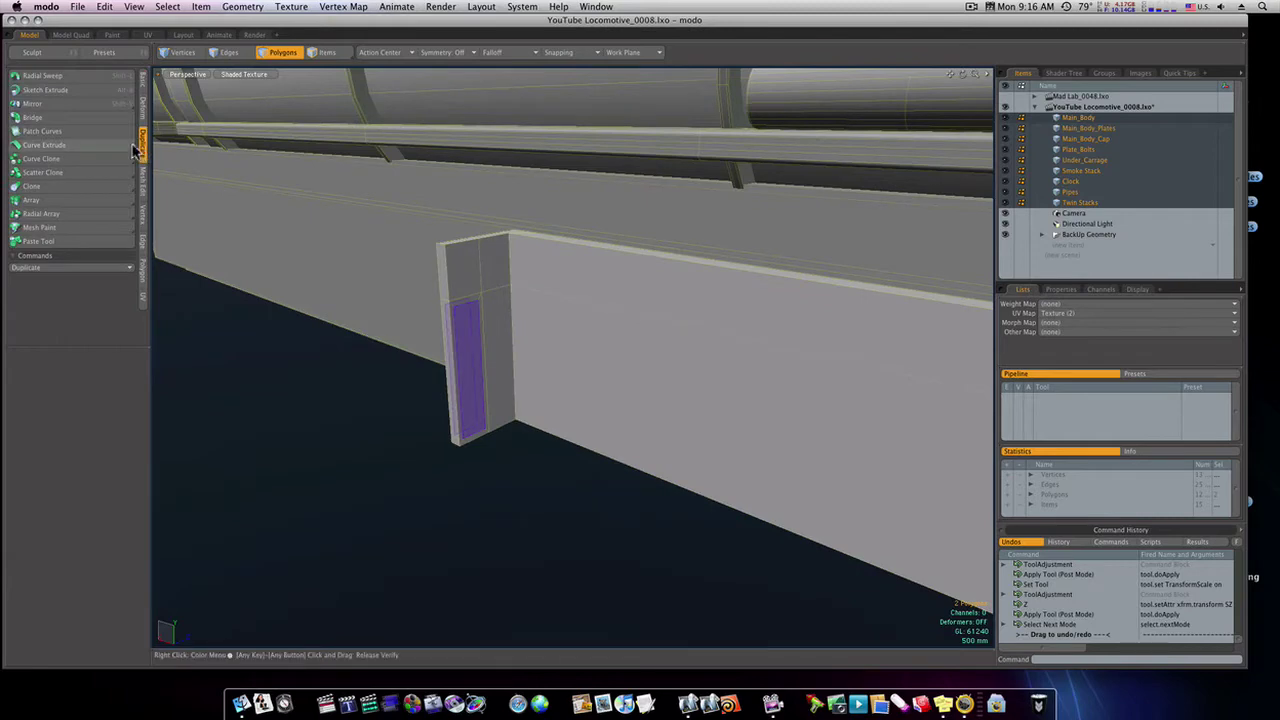
{"action": "left_click", "coordinate": [33, 117]}
{"action": "left_click", "coordinate": [258, 357]}
{"action": "left_click_drag", "start_coordinate": [260, 360], "coordinate": [397, 409], "text": "alt"}
{"action": "key", "text": "space"}
{"action": "left_click_drag", "start_coordinate": [514, 385], "coordinate": [516, 345]}
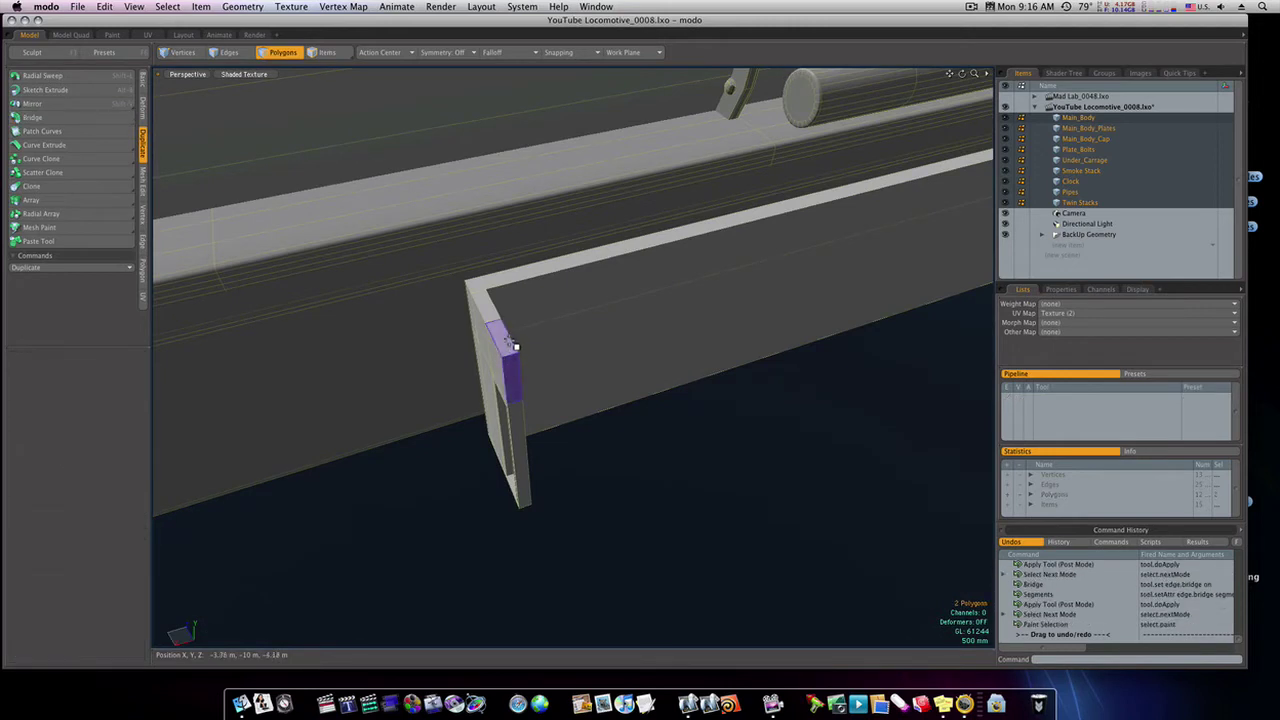
{"action": "key", "text": "alt+c"}
{"action": "left_click", "coordinate": [144, 408]}
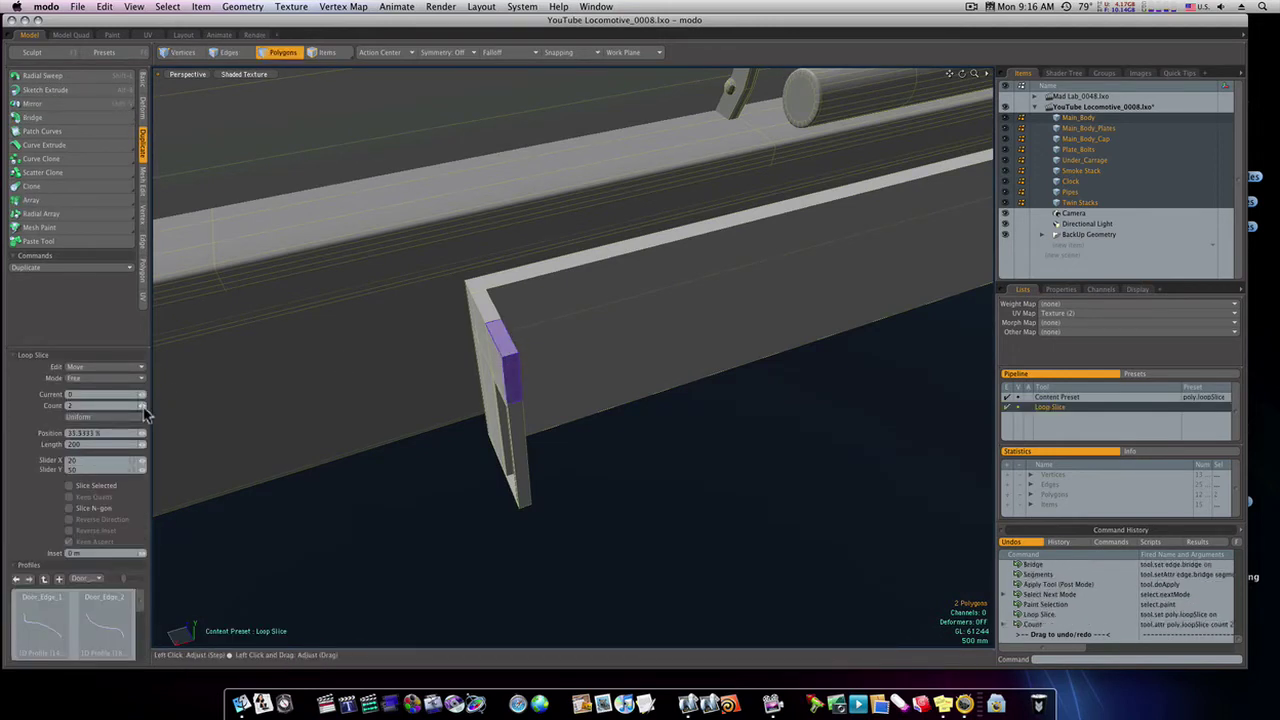
{"action": "left_click", "coordinate": [141, 378]}
{"action": "left_click", "coordinate": [150, 388]}
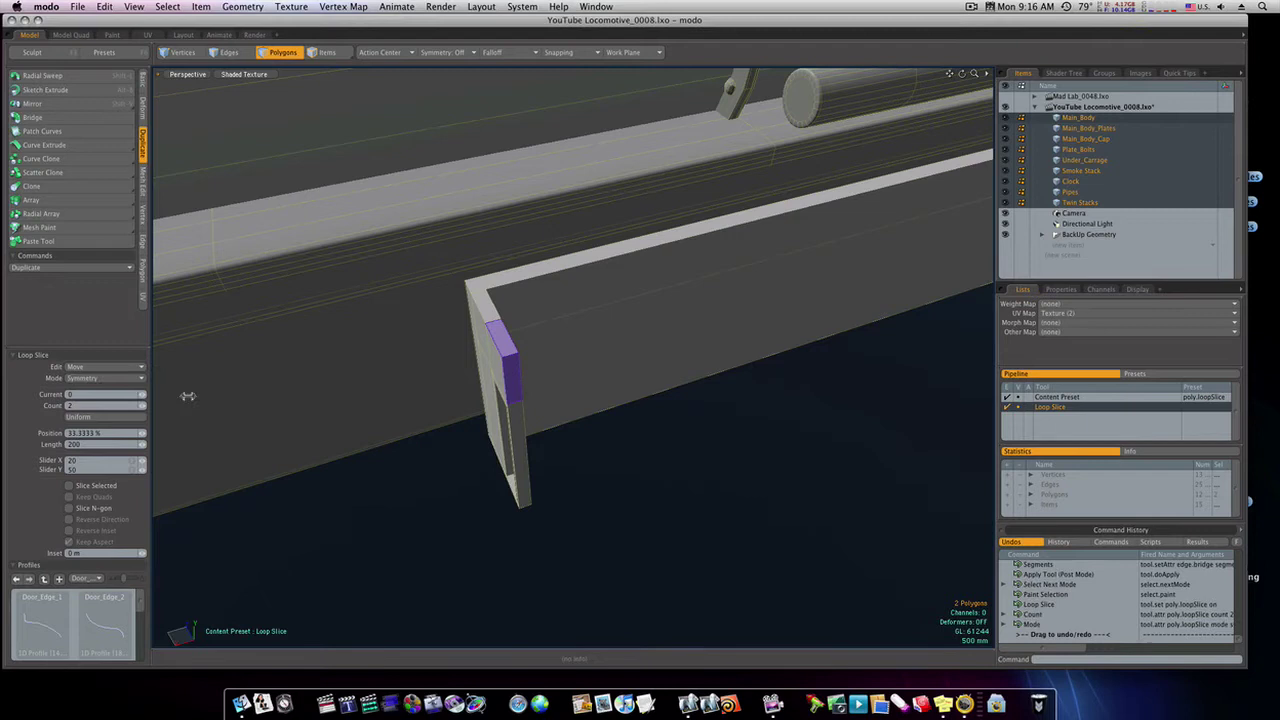
{"action": "key", "text": "space"}
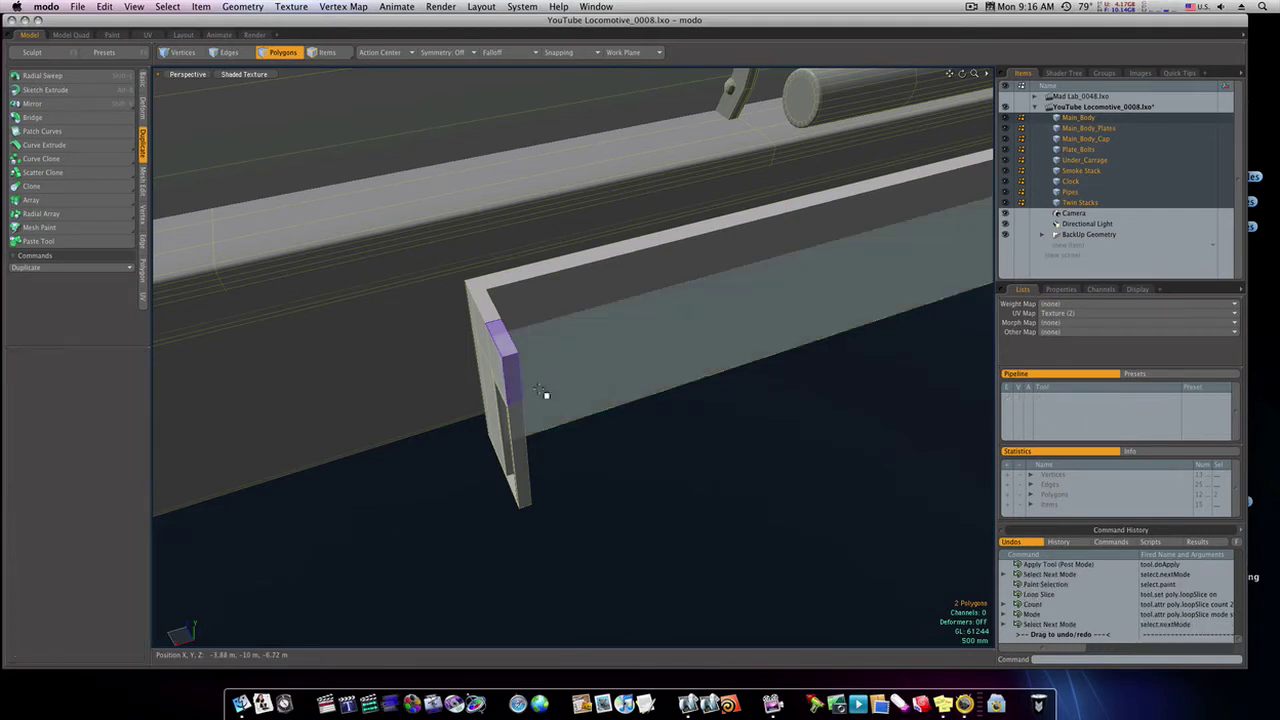
Round the flange's upper outer corner edge with an Edge Bevel inset of about 1.14 m at round level 3
{"action": "left_click_drag", "start_coordinate": [543, 391], "coordinate": [587, 356], "text": "alt"}
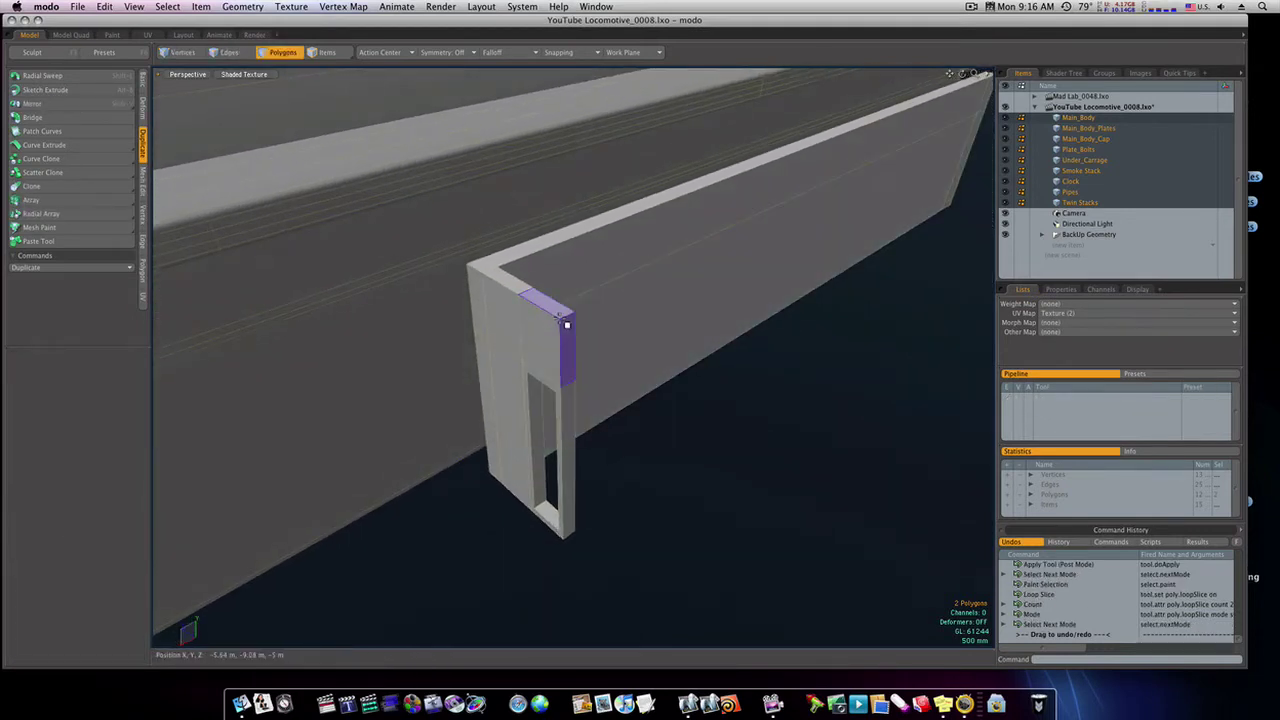
{"action": "left_click", "coordinate": [572, 330]}
{"action": "key", "text": "space"}
{"action": "key", "text": "space"}
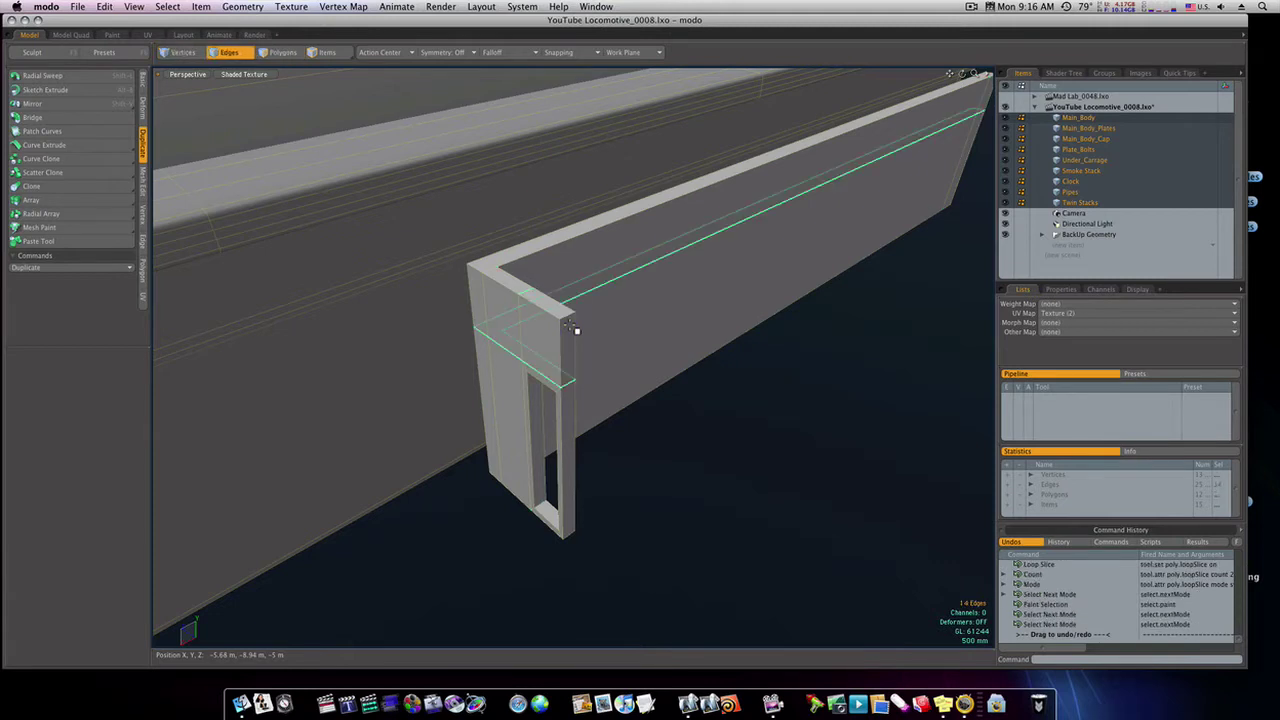
{"action": "left_click", "coordinate": [567, 316]}
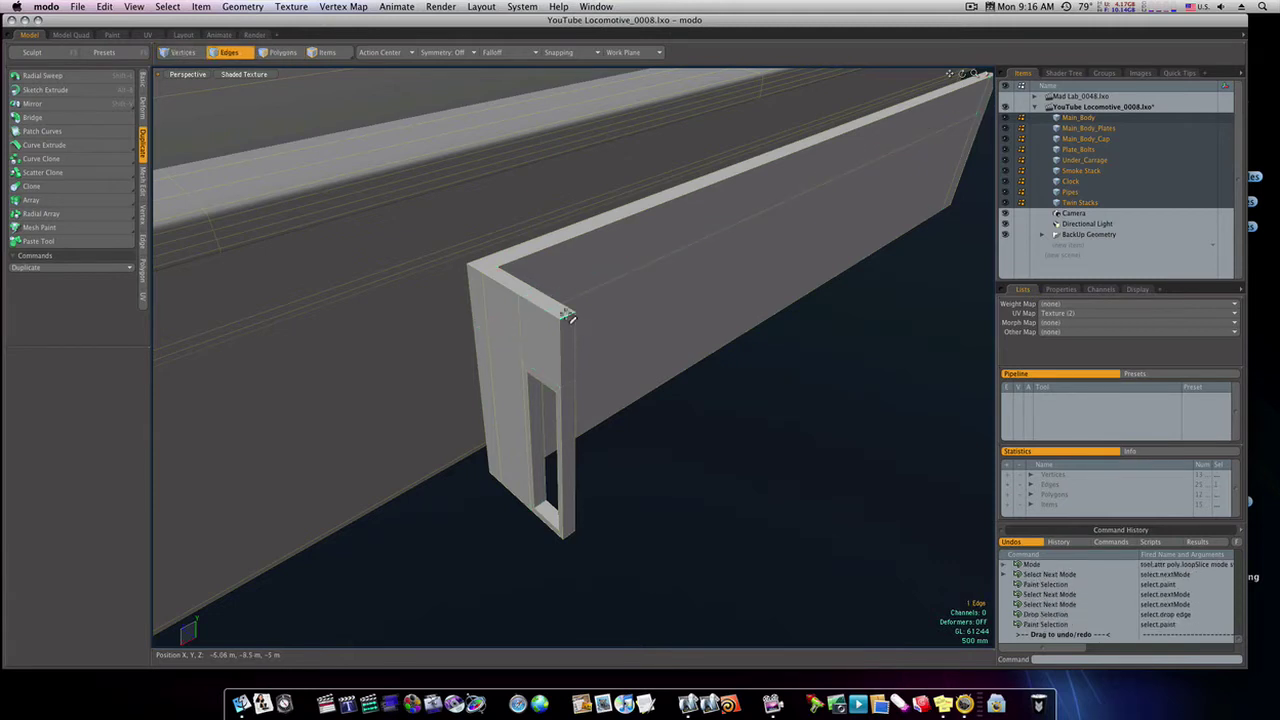
{"action": "left_click", "coordinate": [631, 348]}
{"action": "left_click_drag", "start_coordinate": [610, 287], "coordinate": [619, 281]}
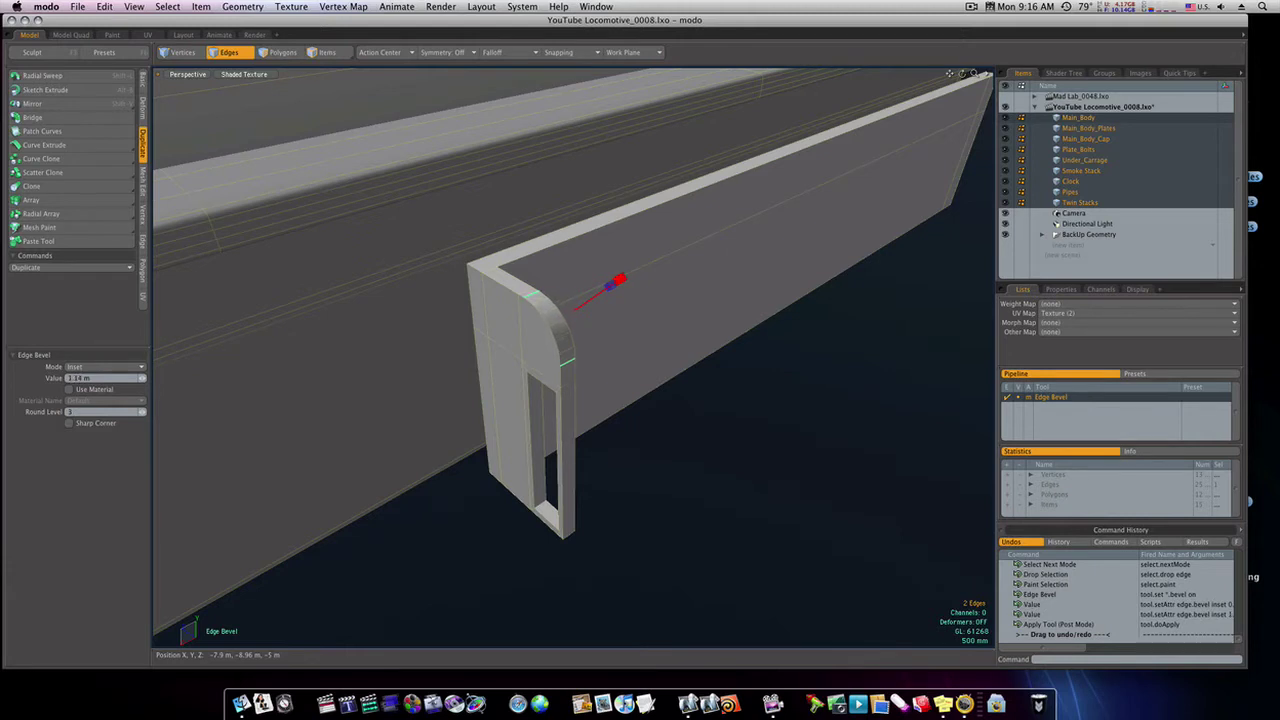
{"action": "key", "text": "space"}
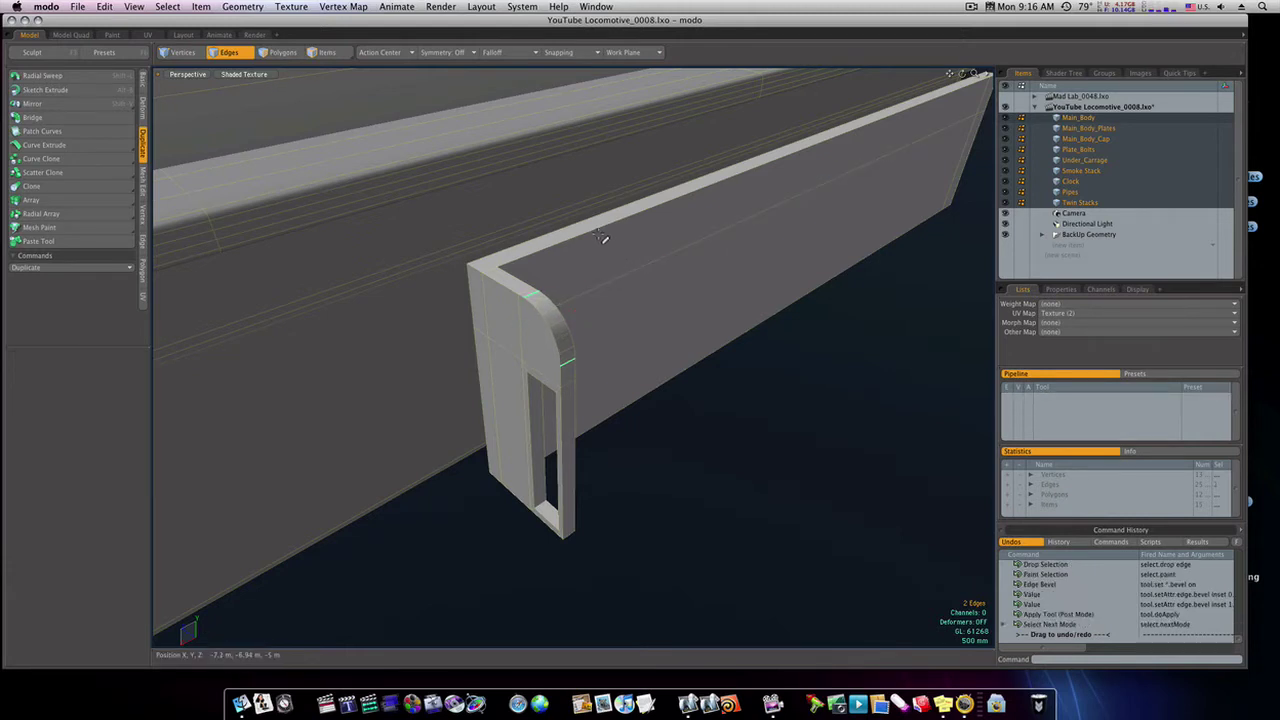
Select the panel's long upper edges, plus the inner vertical and bottom edges of the flange's forward face, ending at its outer bottom corner
{"action": "double_click", "coordinate": [595, 231]}
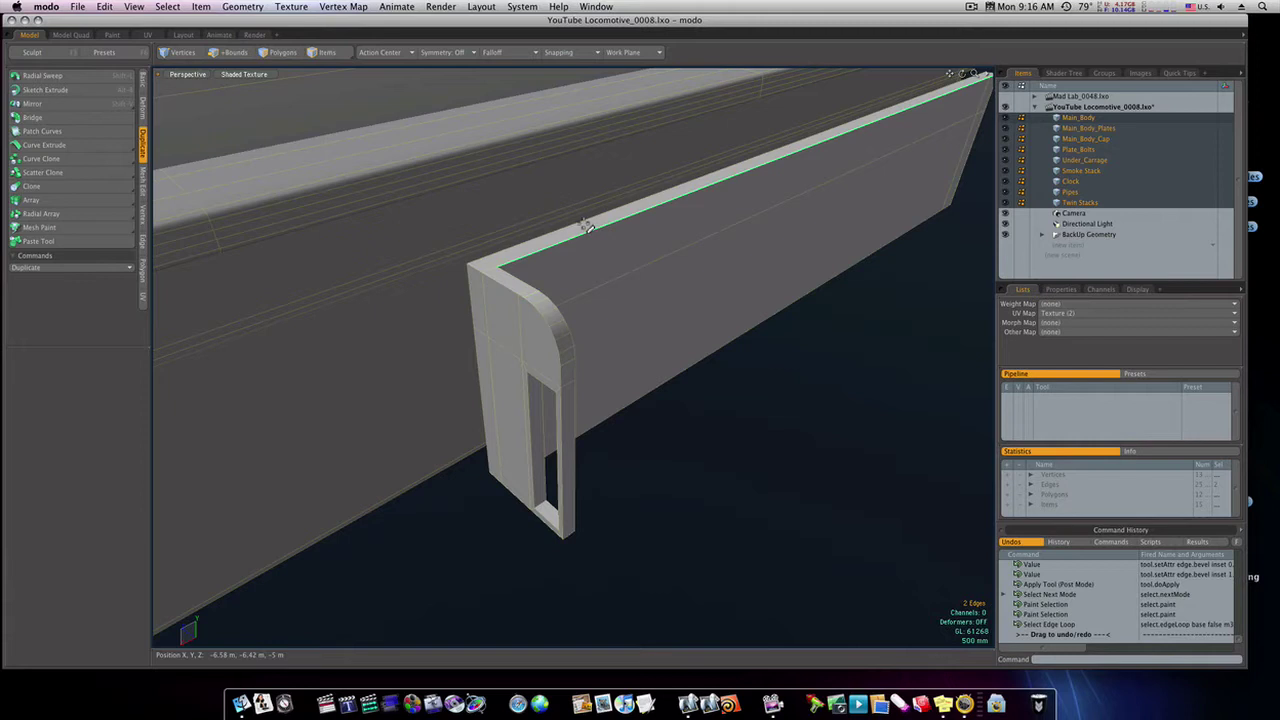
{"action": "double_click", "coordinate": [588, 227]}
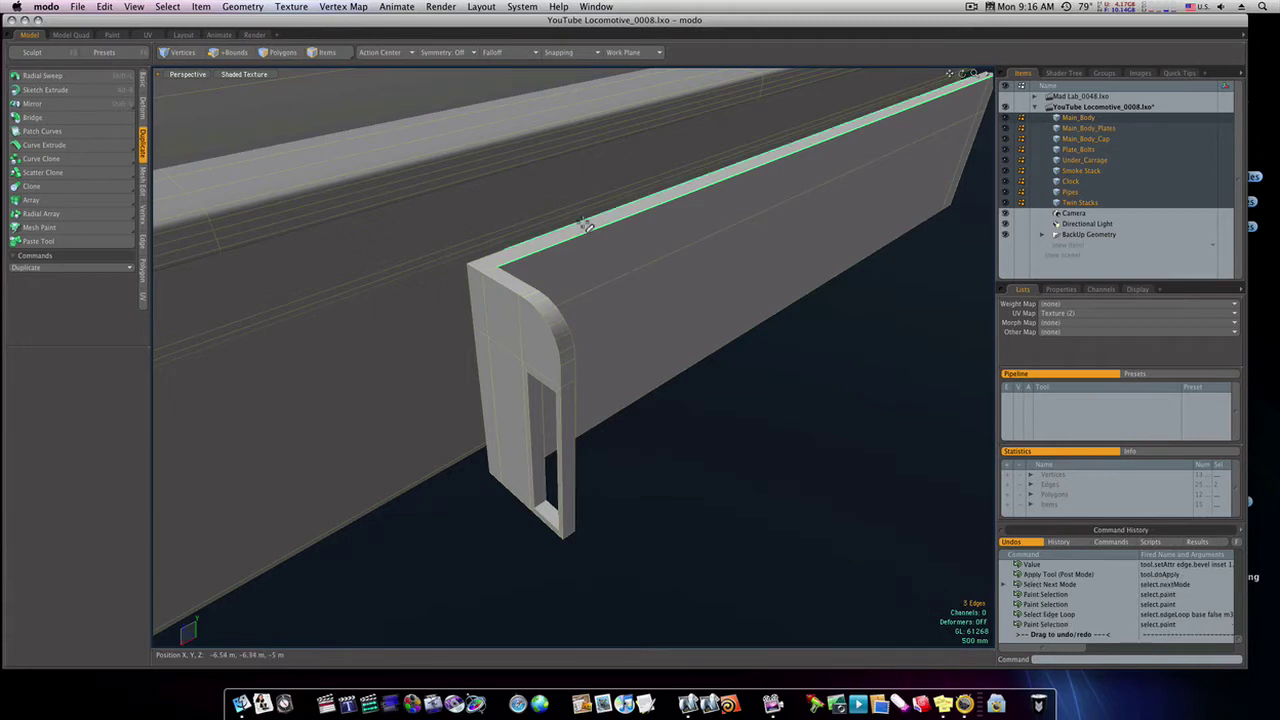
{"action": "left_click", "coordinate": [471, 290], "text": "shift"}
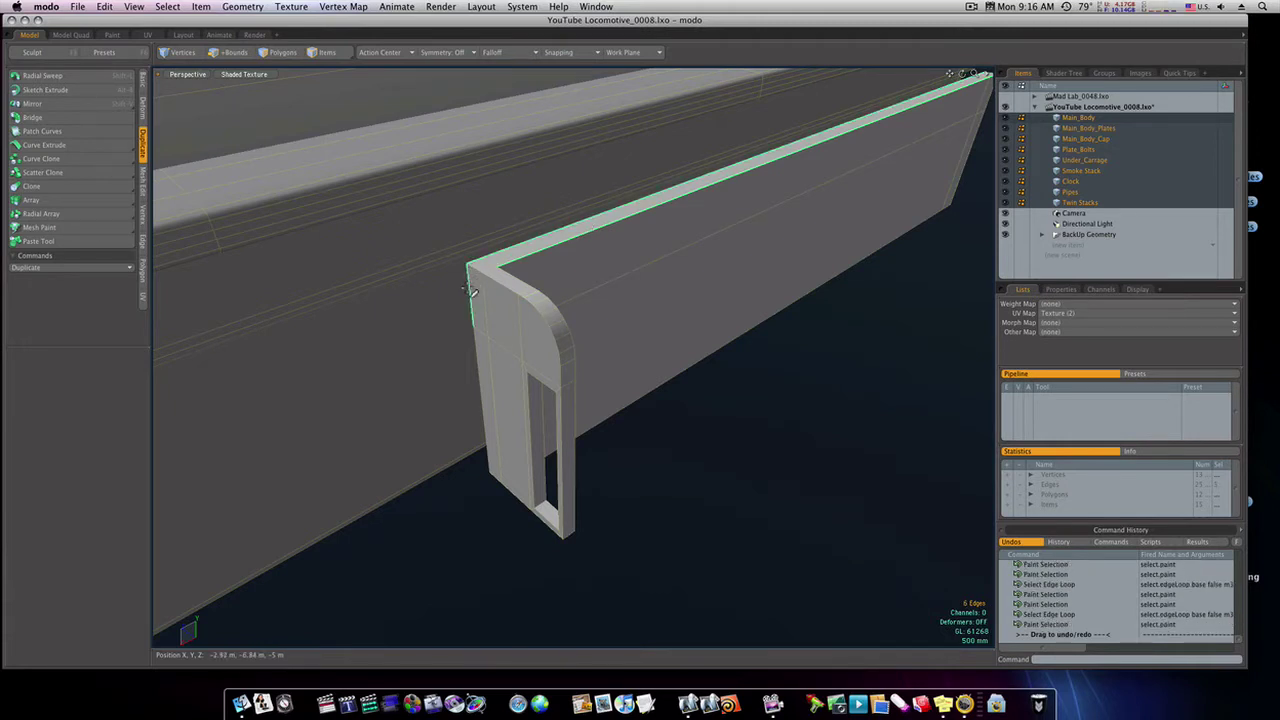
{"action": "left_click", "coordinate": [479, 435], "text": "shift"}
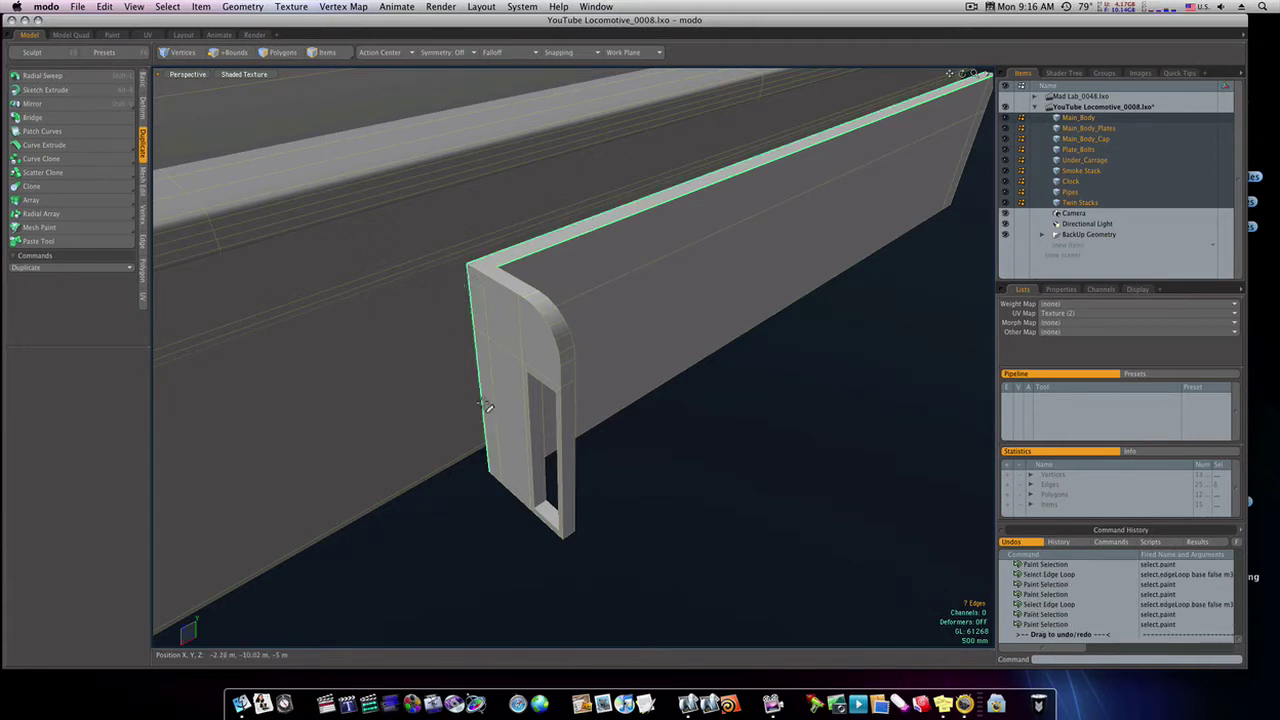
{"action": "double_click", "coordinate": [494, 481], "text": "shift"}
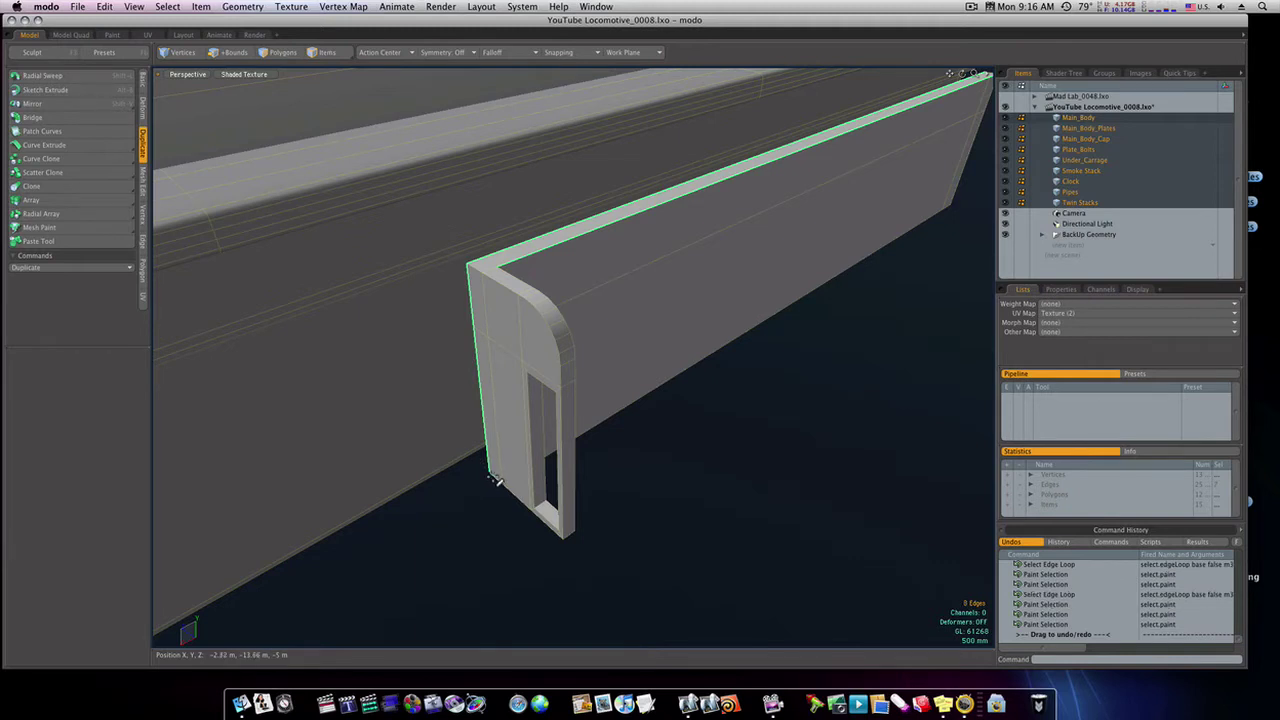
{"action": "left_click", "coordinate": [548, 529], "text": "shift"}
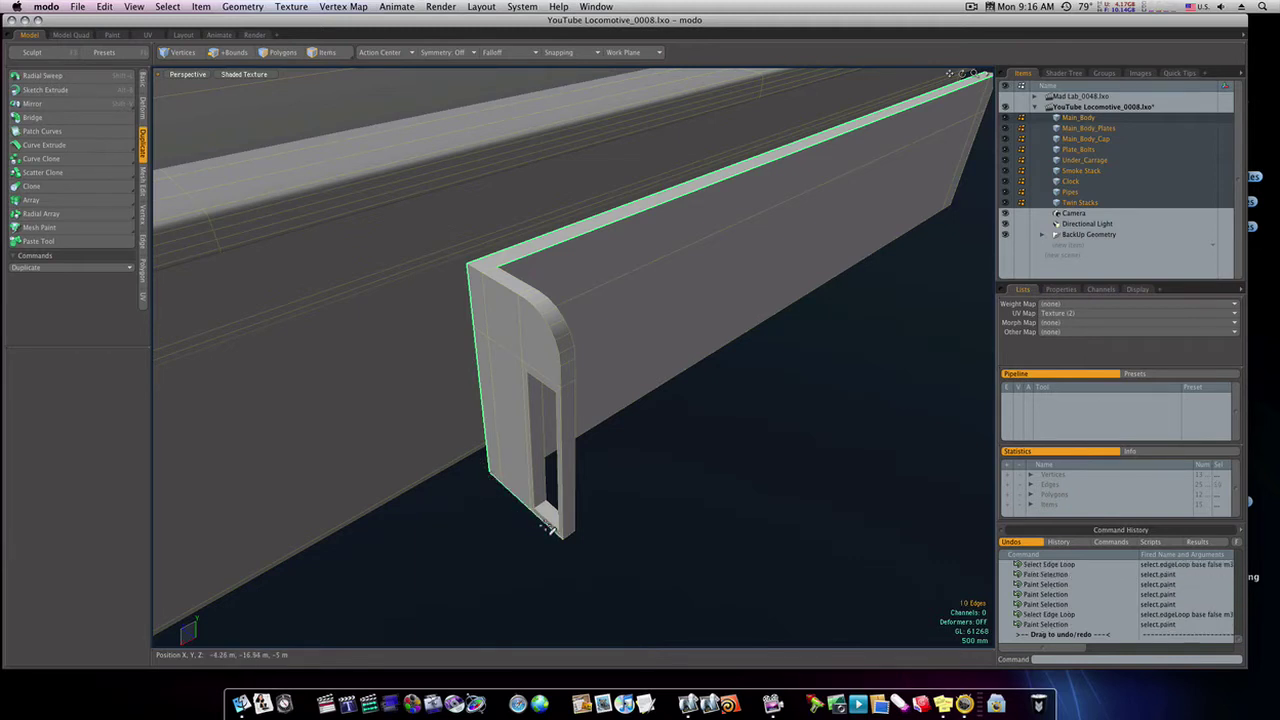
{"action": "left_click", "coordinate": [577, 540], "text": "shift"}
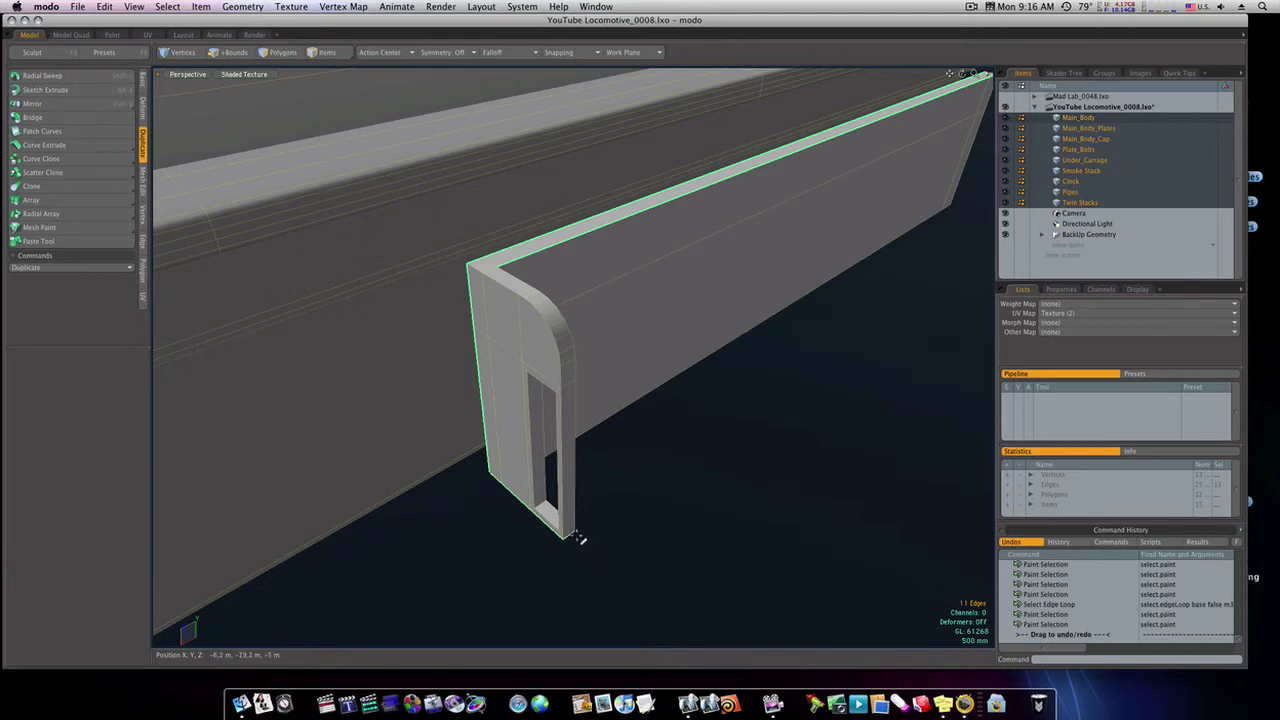
Add the bottom edges along the flange's rear face and the panel's outer side, and the flange's outer rear vertical edge, to the selection
{"action": "mouse_move", "coordinate": [580, 534]}
{"action": "left_mouse_down", "text": "alt"}
{"action": "mouse_move", "coordinate": [406, 491]}
{"action": "mouse_move", "coordinate": [463, 465]}
{"action": "left_mouse_up", "text": "alt"}
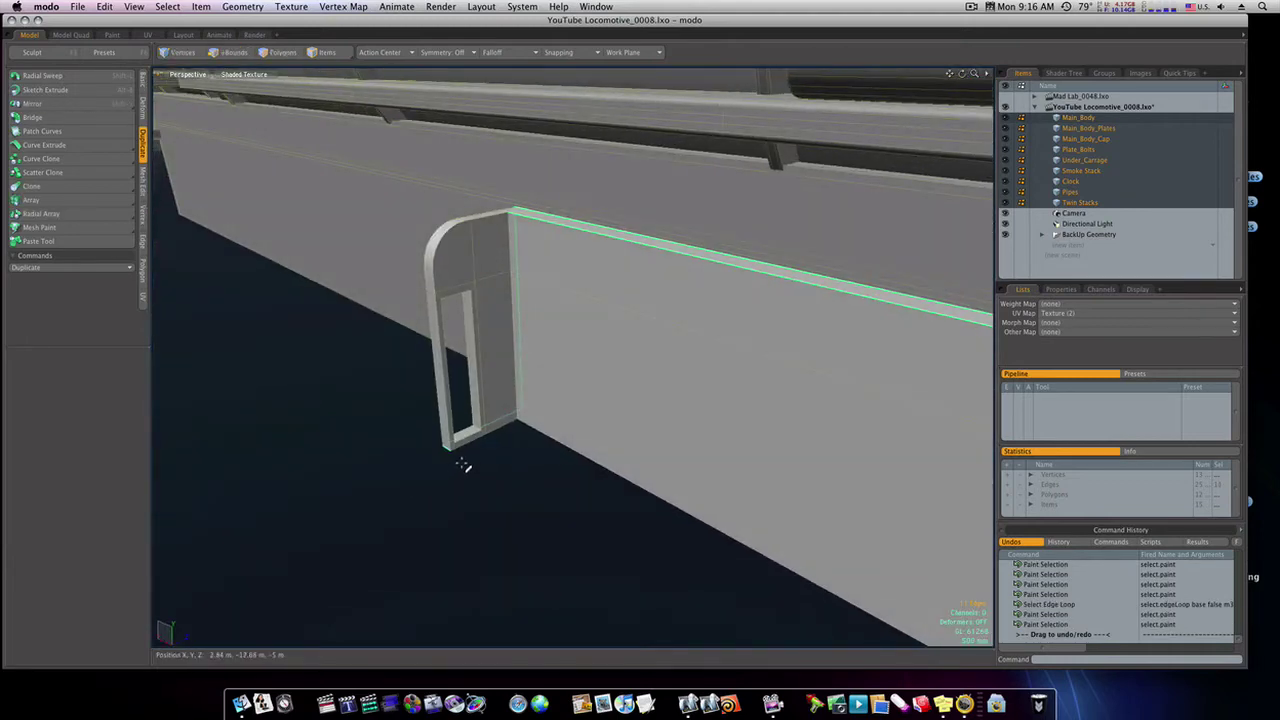
{"action": "left_click", "coordinate": [508, 428], "text": "shift"}
{"action": "left_click", "coordinate": [556, 445], "text": "shift"}
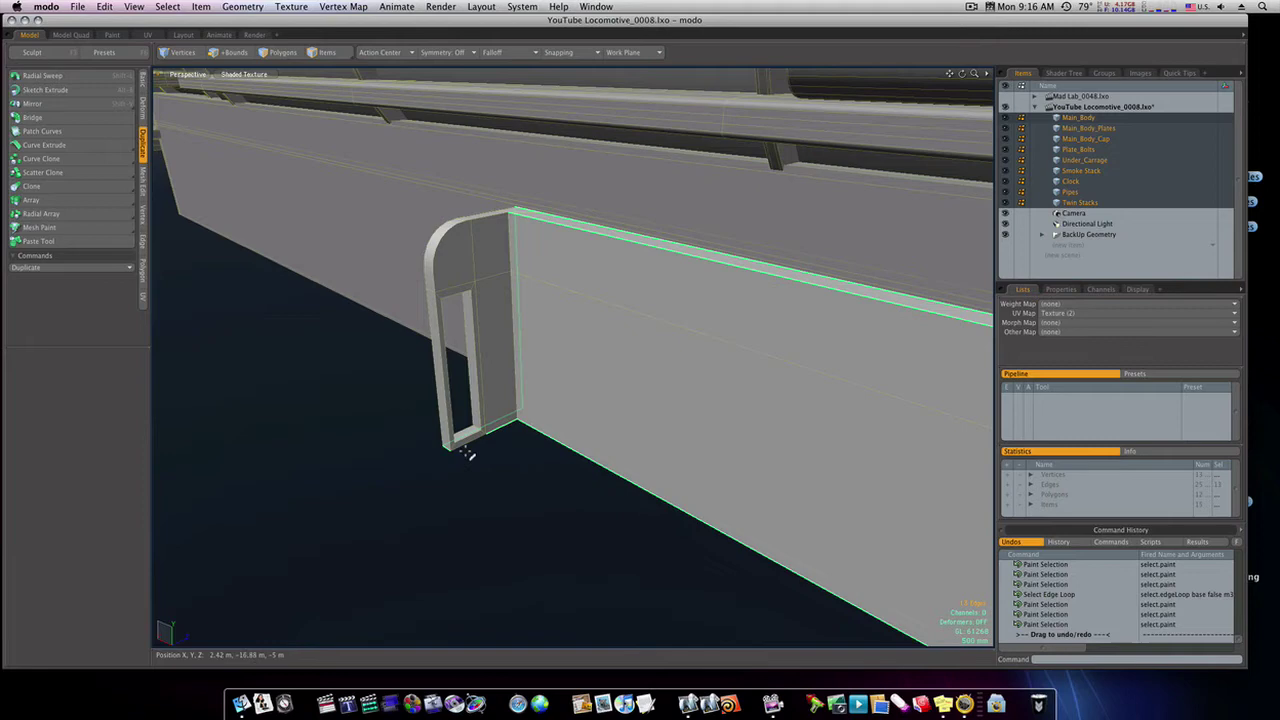
{"action": "left_click", "coordinate": [466, 446], "text": "shift"}
{"action": "left_click", "coordinate": [450, 410], "text": "shift"}
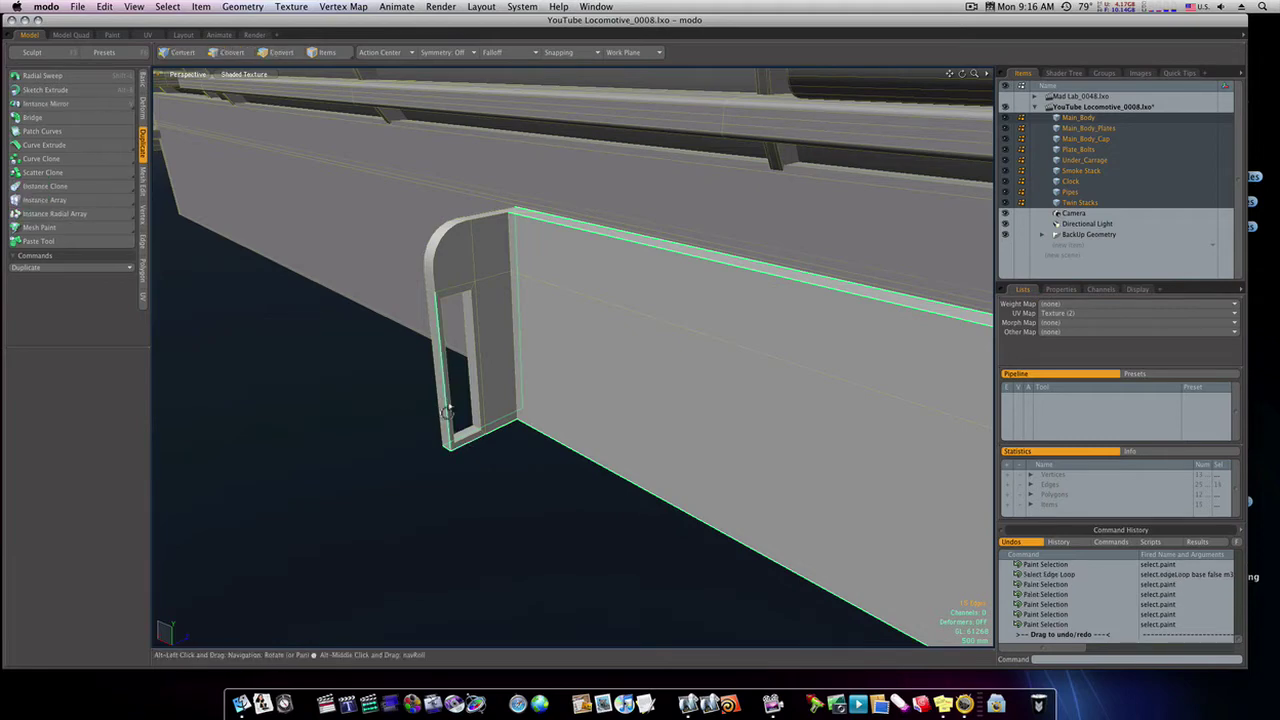
Add the vertical edges and remaining short edges around the panel's far end to the edge selection
{"action": "left_click_drag", "start_coordinate": [447, 412], "coordinate": [920, 171], "text": "alt"}
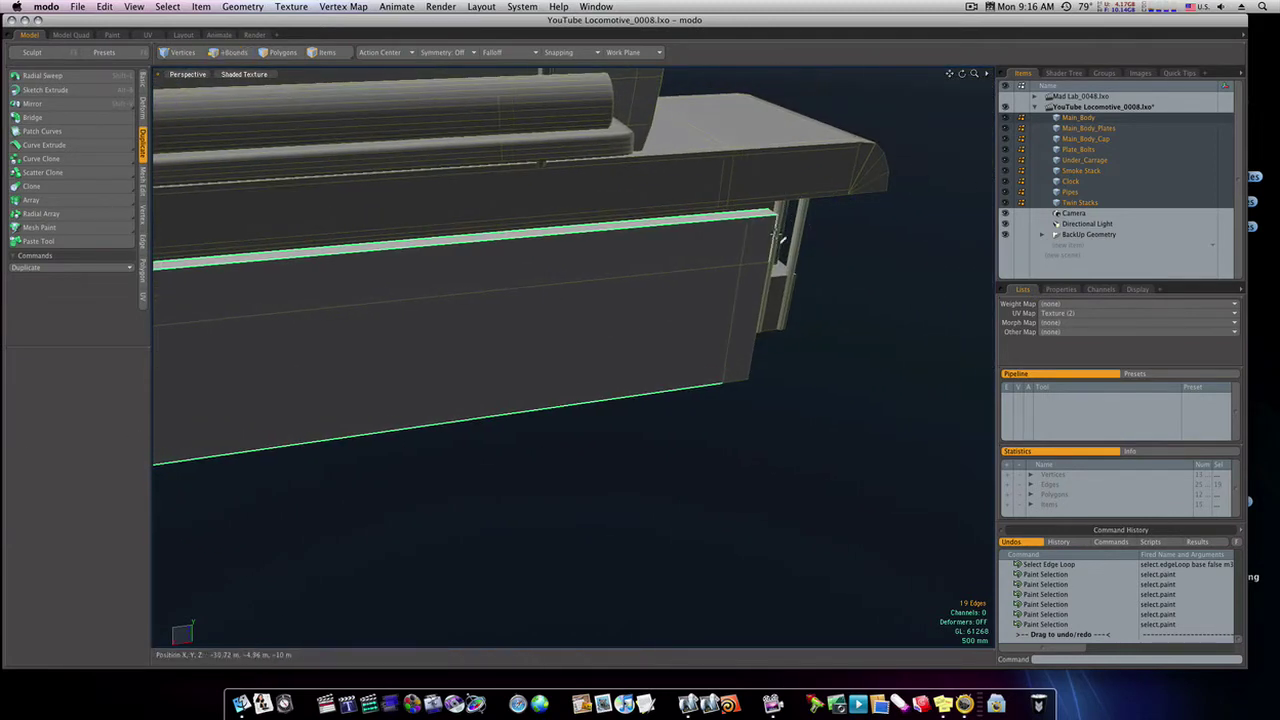
{"action": "left_click_drag", "start_coordinate": [778, 238], "coordinate": [762, 326], "text": "shift"}
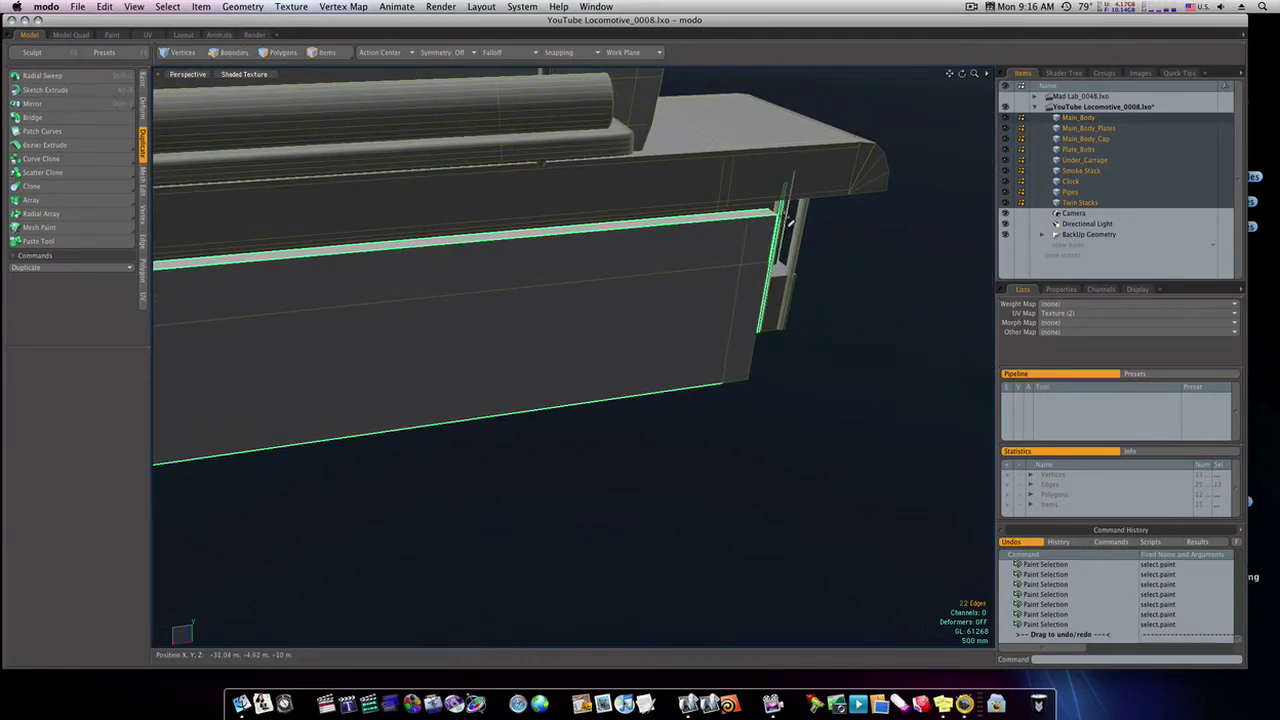
{"action": "left_click_drag", "start_coordinate": [786, 218], "coordinate": [777, 209], "text": "ctrl"}
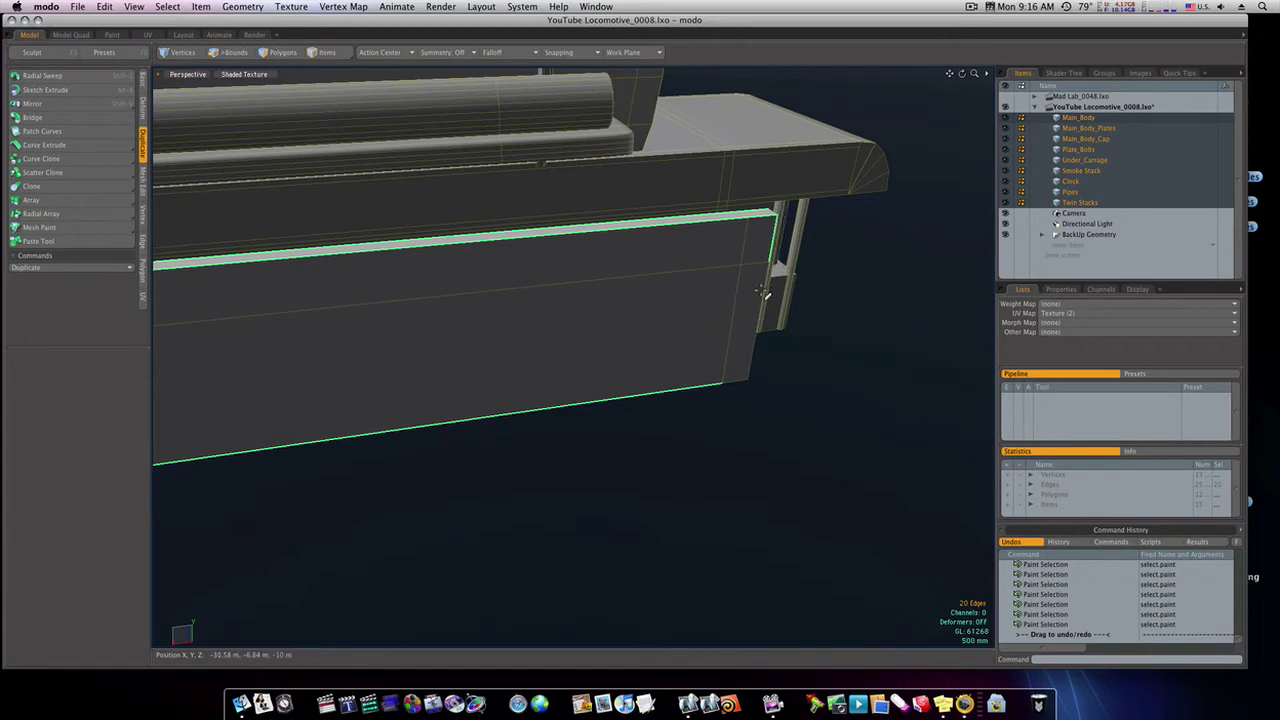
{"action": "left_click_drag", "start_coordinate": [762, 291], "coordinate": [717, 280], "text": "alt"}
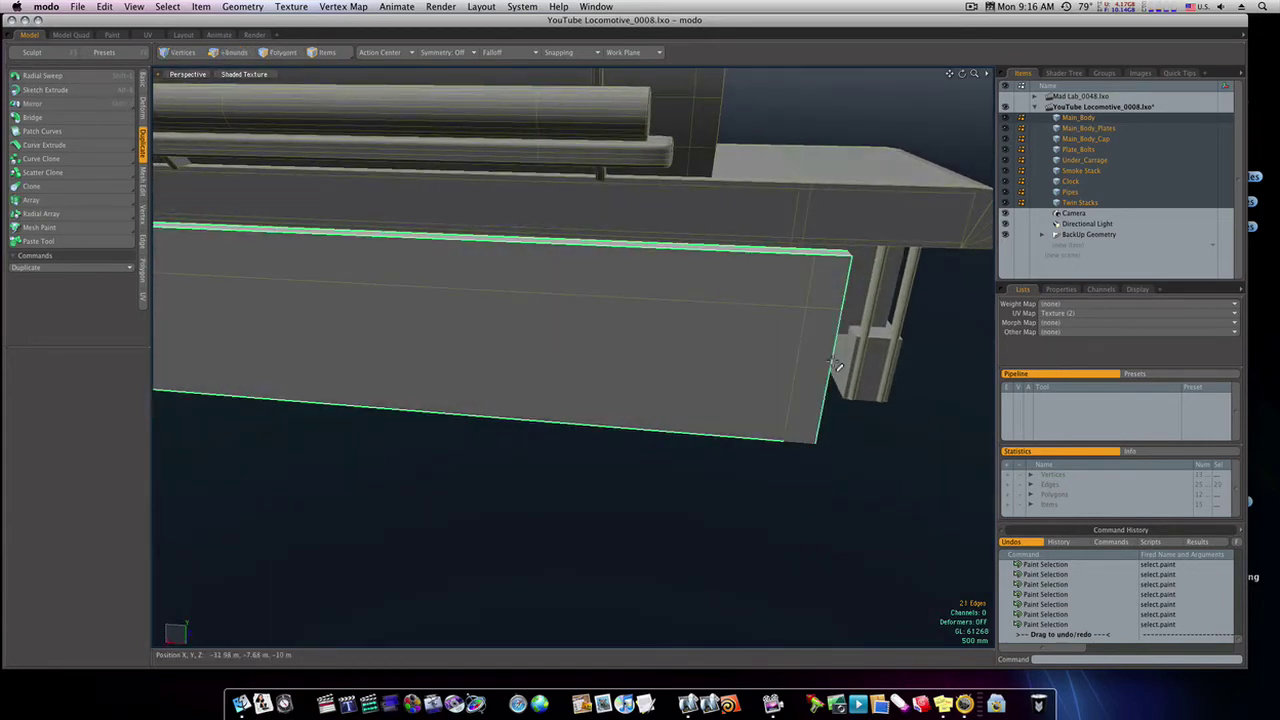
{"action": "left_click_drag", "start_coordinate": [808, 456], "coordinate": [866, 446], "text": "alt"}
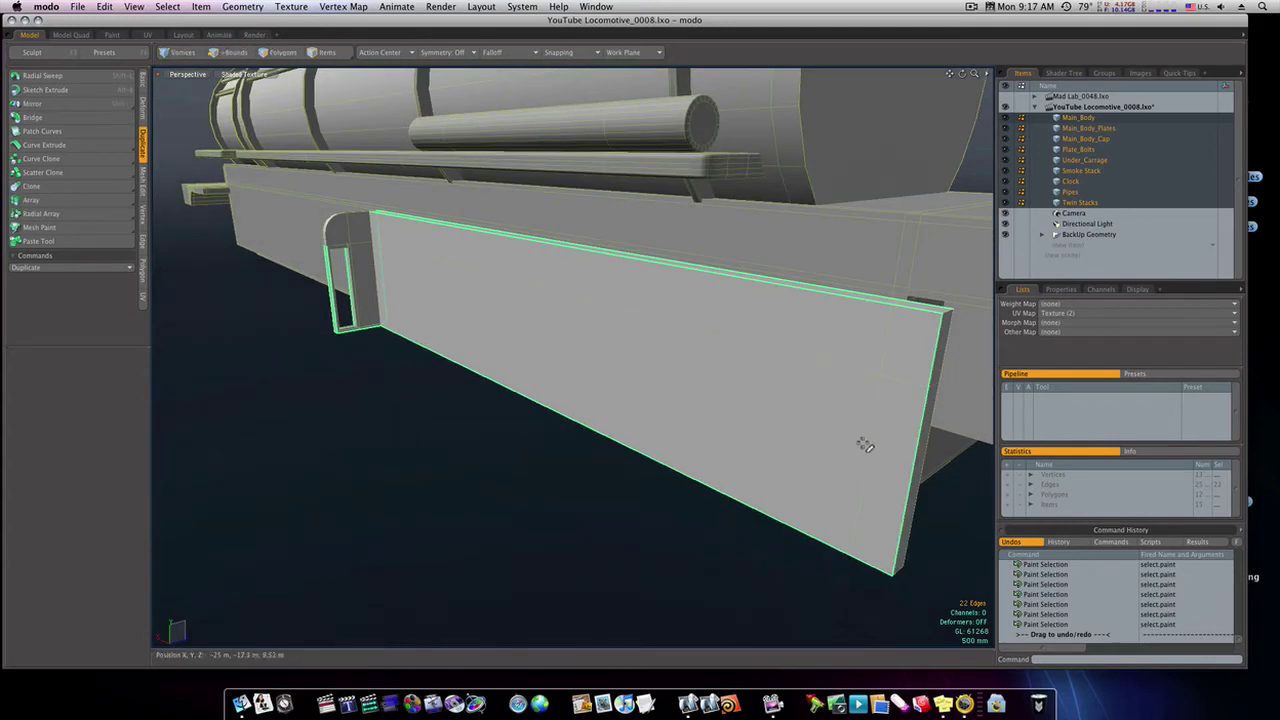
{"action": "left_click", "coordinate": [941, 409], "text": "shift"}
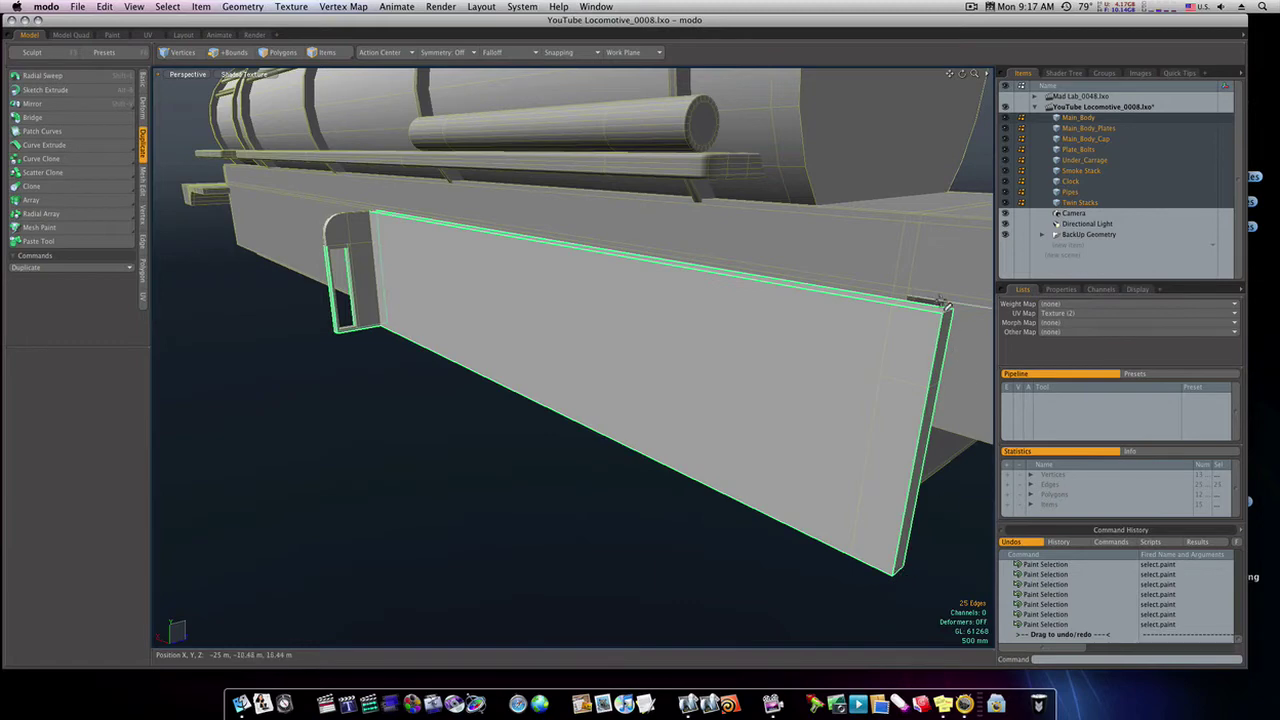
Bevel the selected panel and flange edges with a 50 mm Edge Bevel inset at round level 3, and clear the selection
{"action": "left_click_drag", "start_coordinate": [557, 474], "coordinate": [526, 463], "text": "alt"}
{"action": "key", "text": "b"}
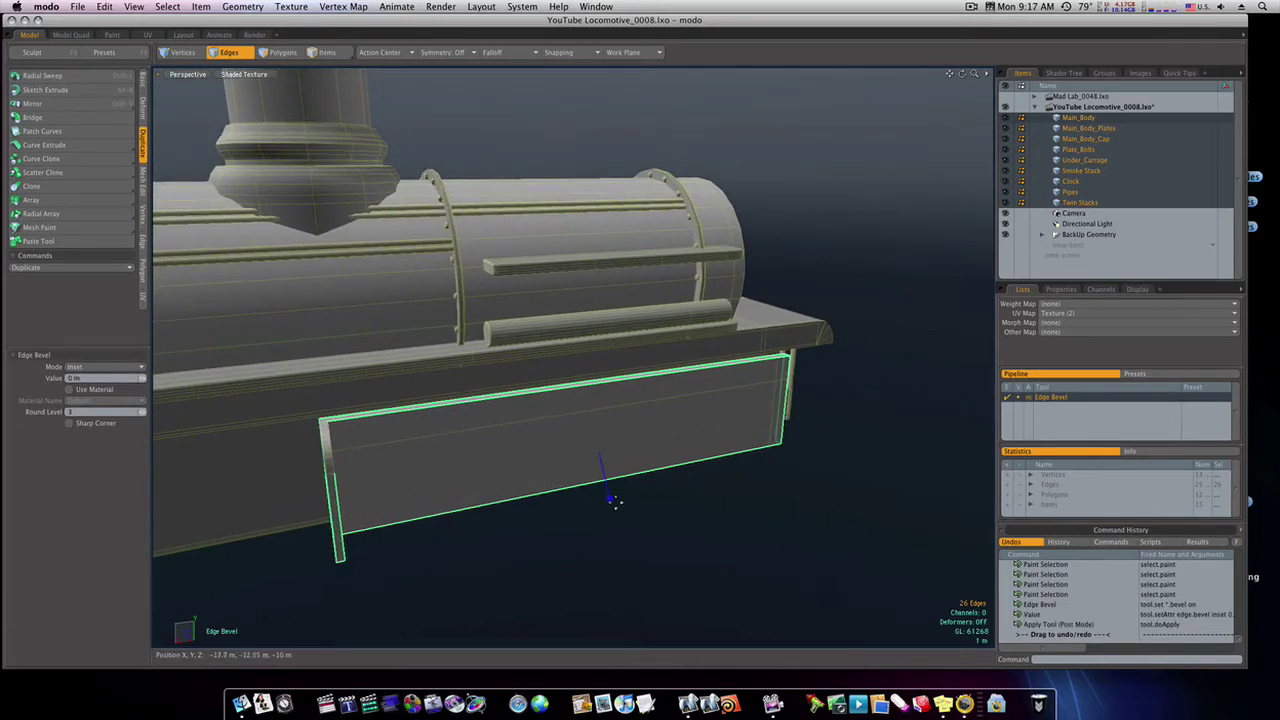
{"action": "left_click_drag", "start_coordinate": [609, 498], "coordinate": [619, 498]}
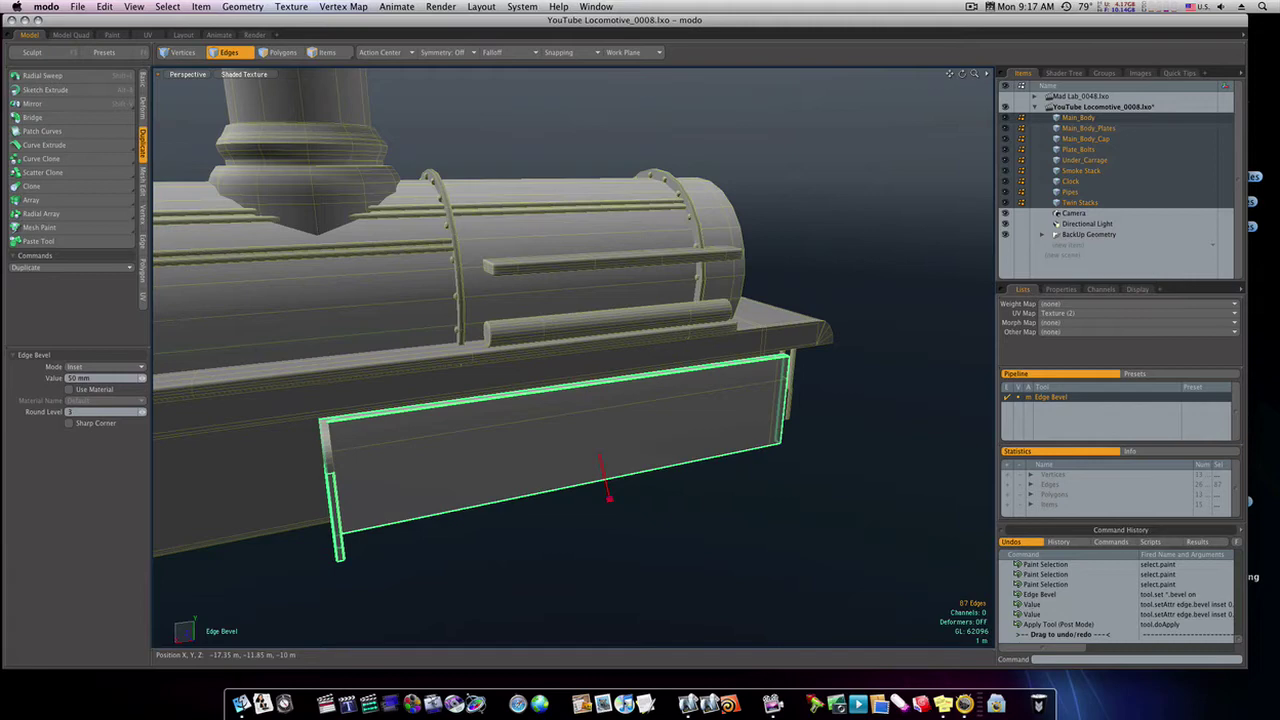
{"action": "key", "text": "space"}
{"action": "left_click", "coordinate": [670, 505]}
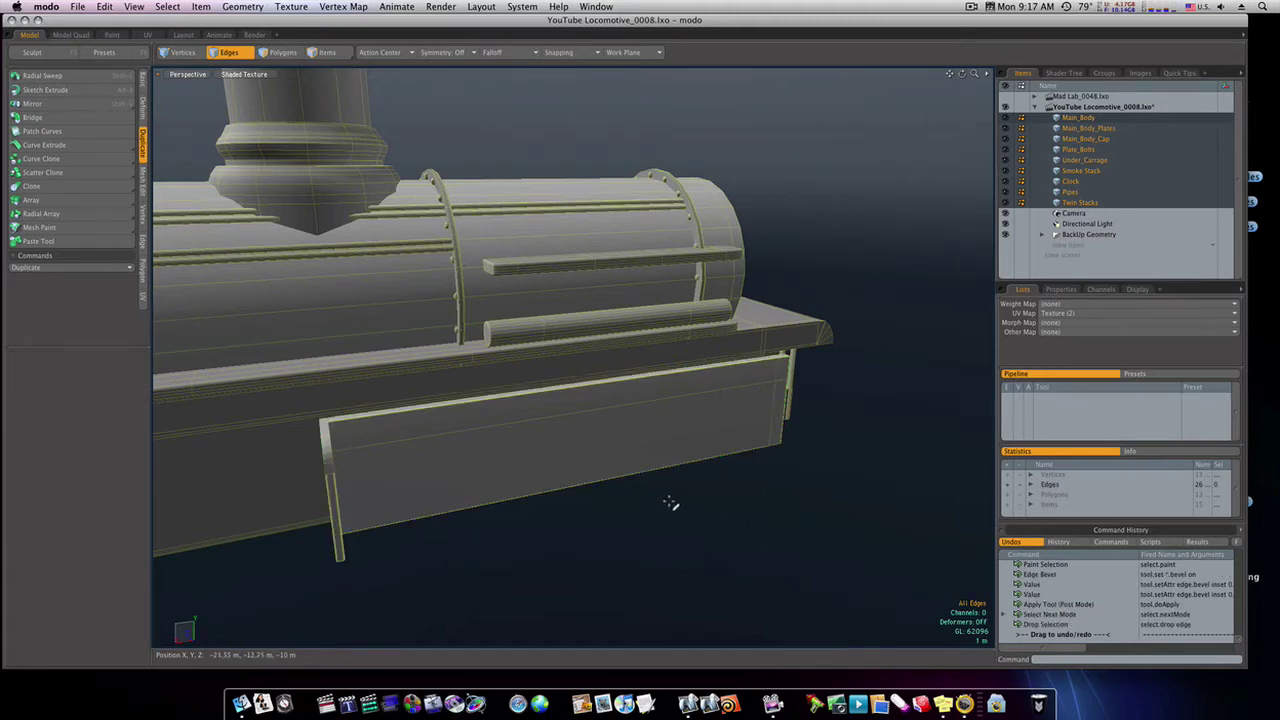
Loop-slice the panel's long outer face from its upper and lower polygons, using two symmetrical slices at 0.5%, and clear the selection
{"action": "left_click_drag", "start_coordinate": [449, 506], "coordinate": [499, 498], "text": "ctrl+alt"}
{"action": "left_click_drag", "start_coordinate": [334, 434], "coordinate": [645, 454], "text": "alt"}
{"action": "key", "text": "3"}
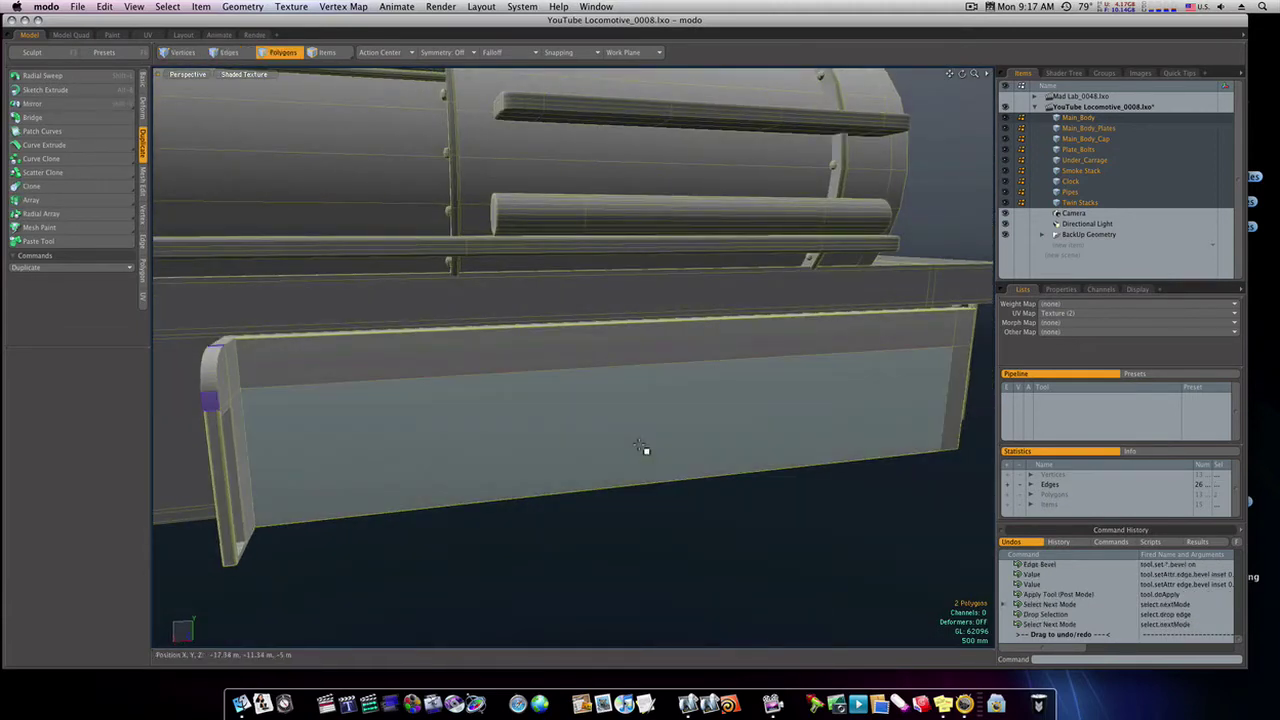
{"action": "left_click_drag", "start_coordinate": [646, 397], "coordinate": [650, 360]}
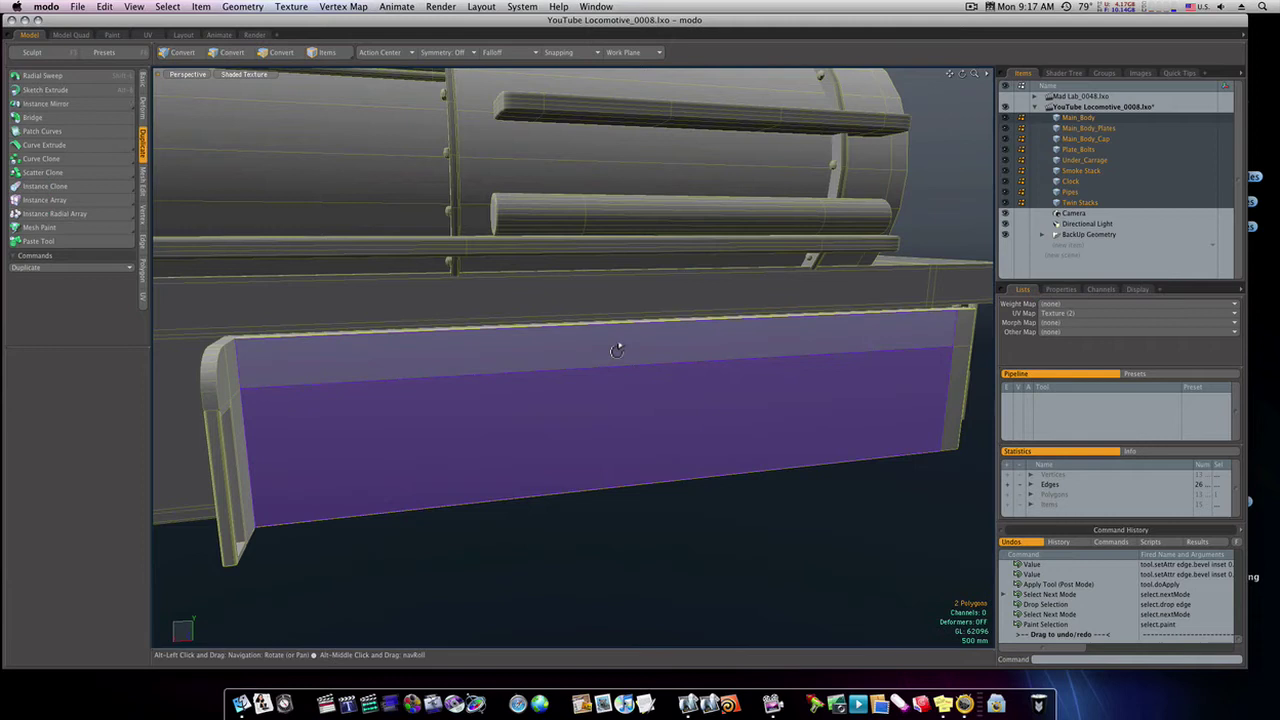
{"action": "key", "text": "alt+c"}
{"action": "left_click", "coordinate": [404, 360]}
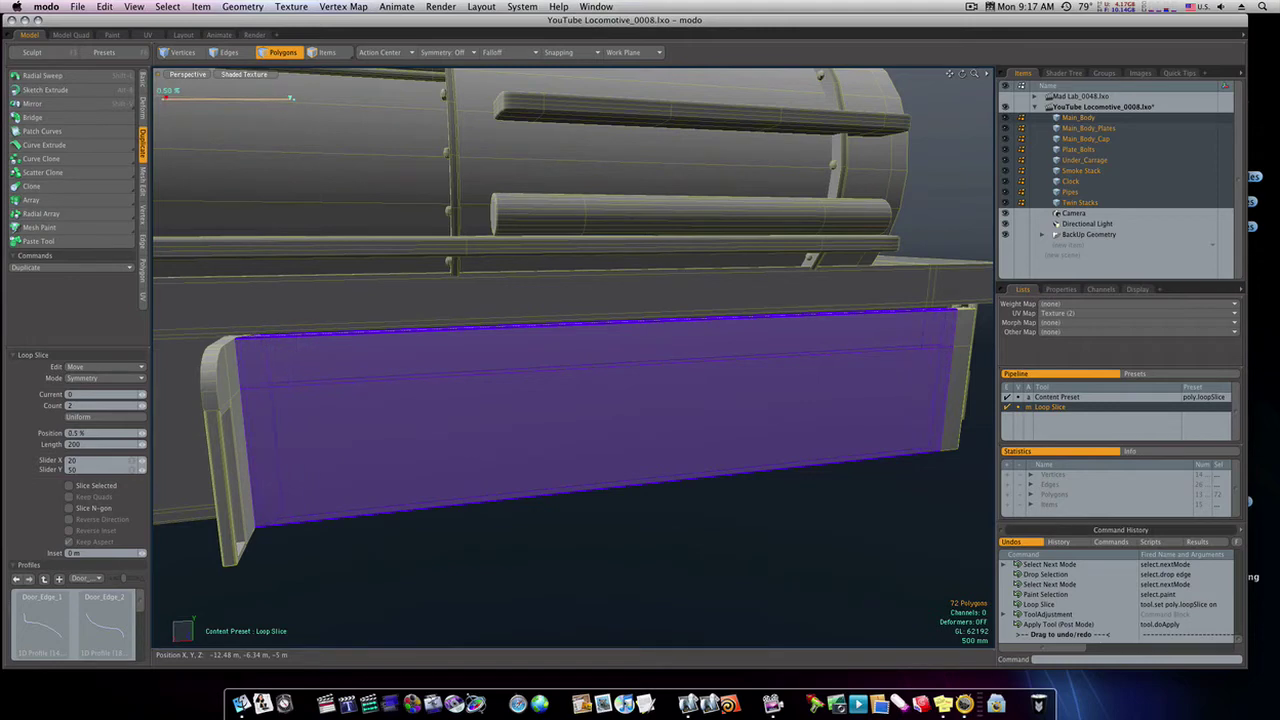
{"action": "key", "text": "space"}
{"action": "left_click", "coordinate": [586, 566]}
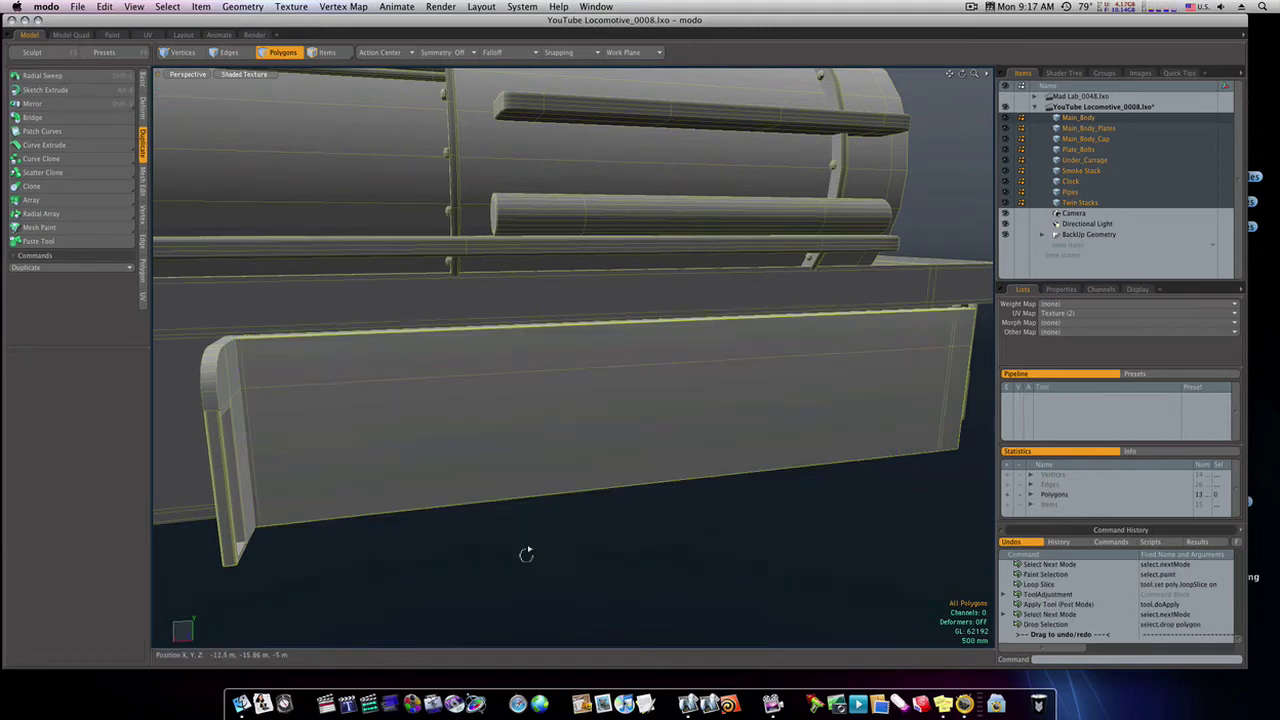
{"action": "left_click_drag", "start_coordinate": [526, 554], "coordinate": [536, 575], "text": "alt"}
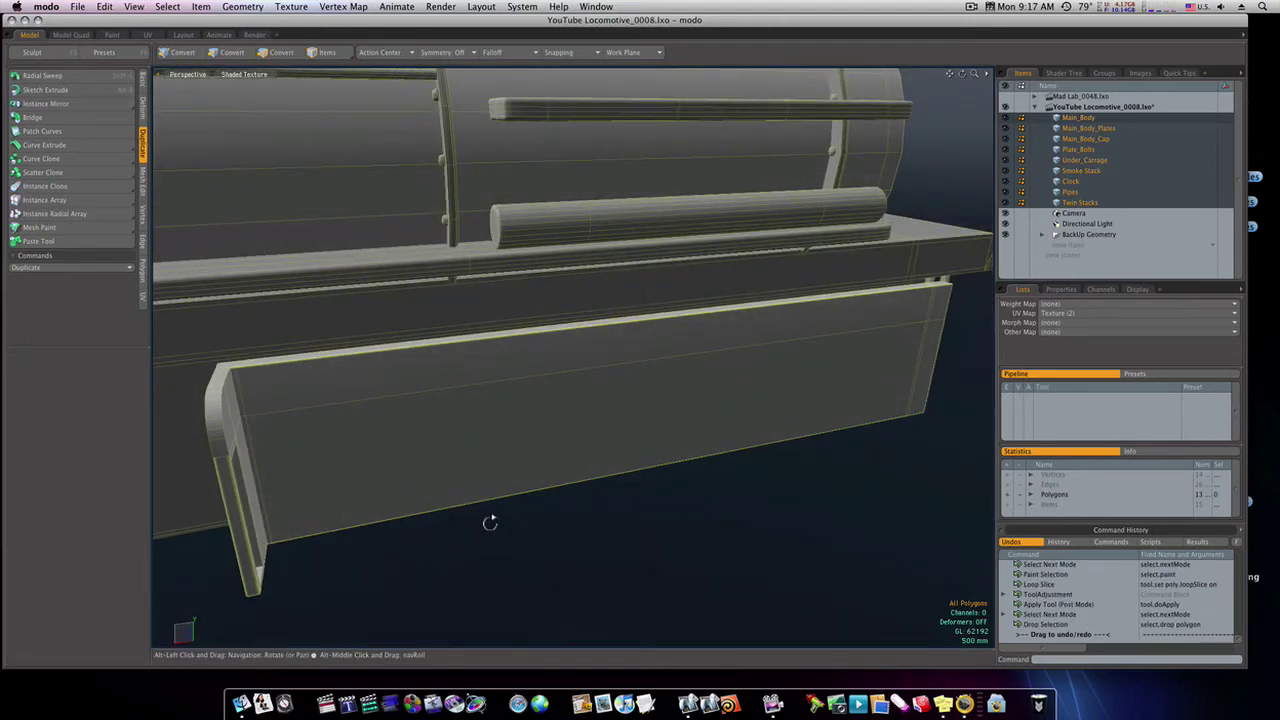
{"action": "left_click_drag", "start_coordinate": [490, 522], "coordinate": [492, 555], "text": "alt"}
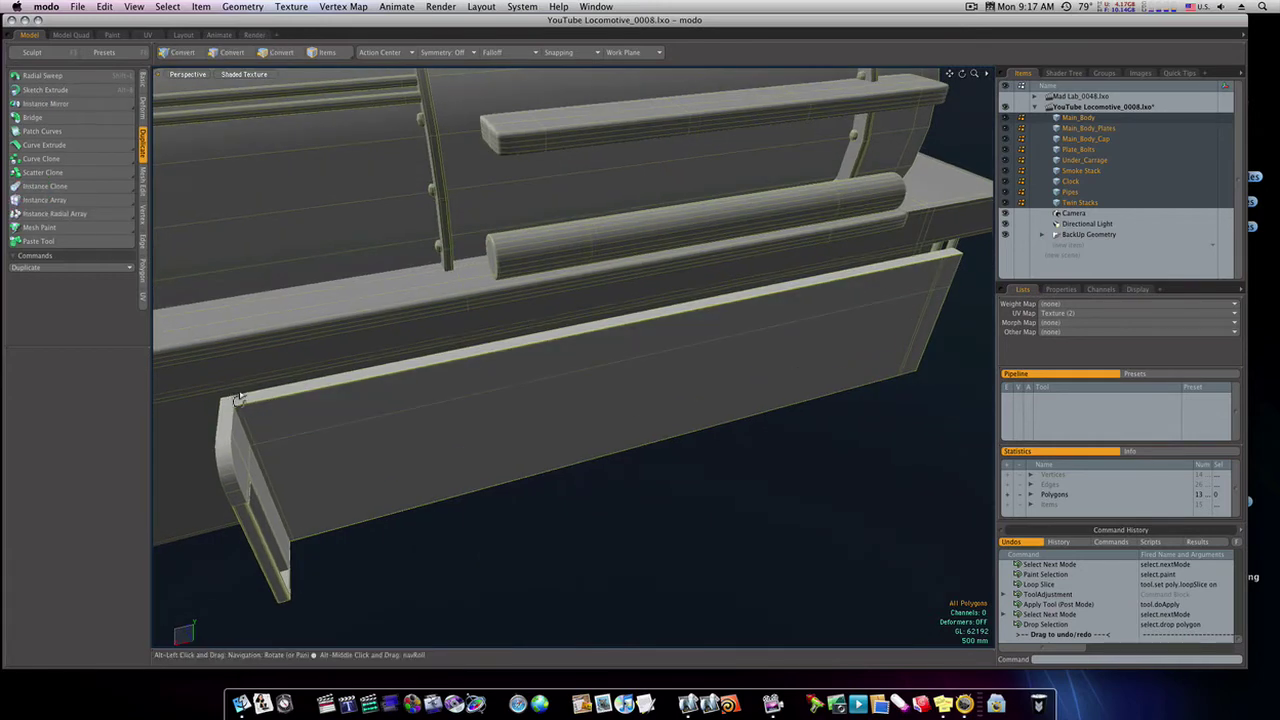
{"action": "left_click_drag", "start_coordinate": [238, 398], "coordinate": [391, 331], "text": "alt"}
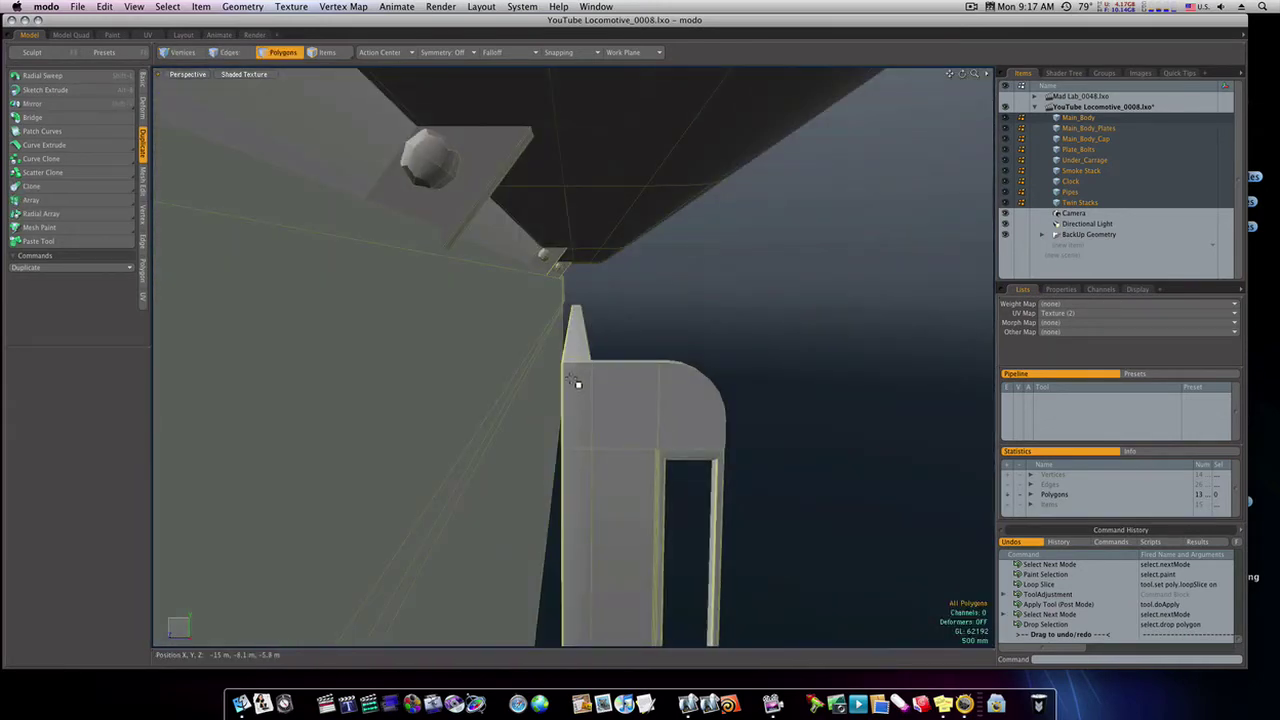
{"action": "left_click_drag", "start_coordinate": [577, 383], "coordinate": [581, 361]}
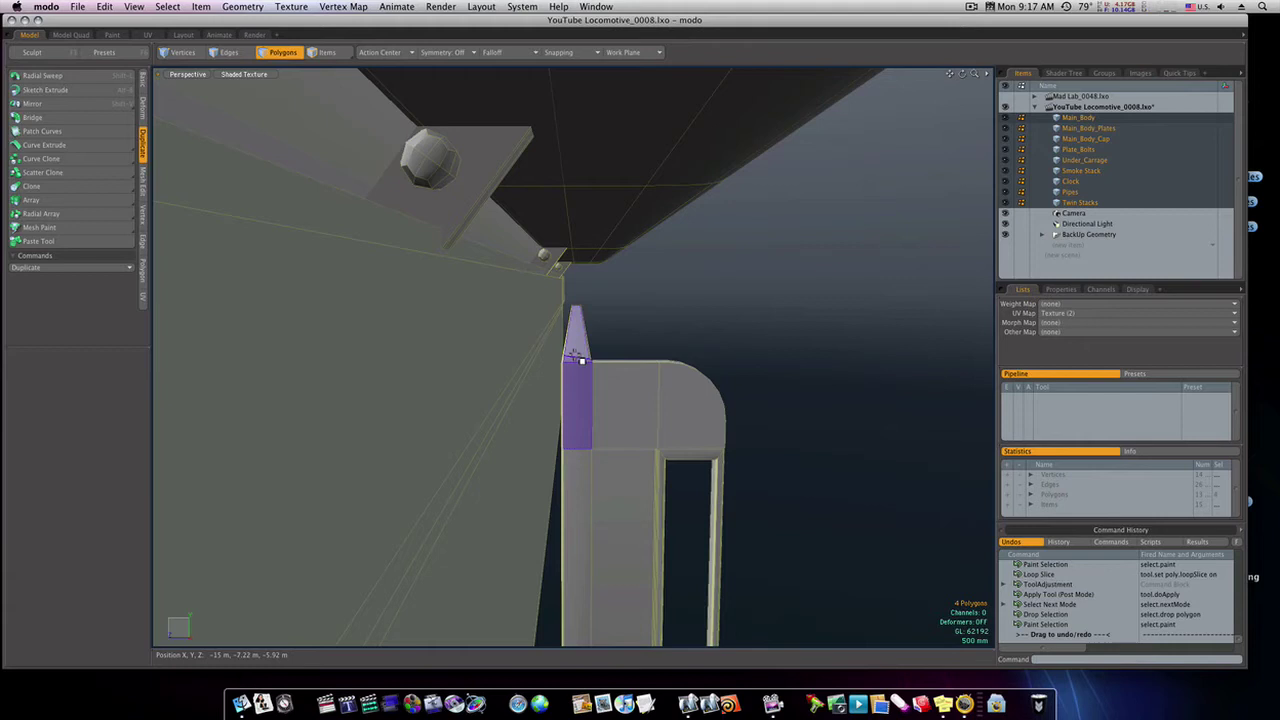
{"action": "key", "text": "super+c"}
{"action": "left_click", "coordinate": [583, 374]}
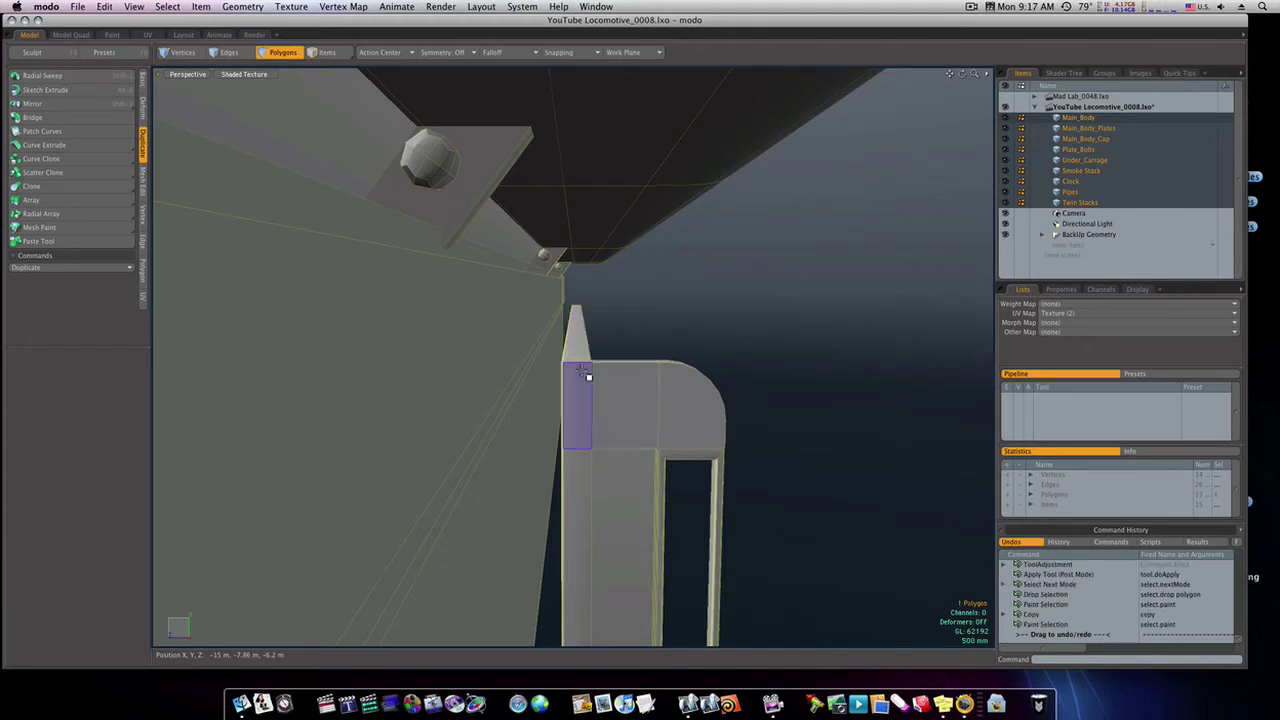
{"action": "key", "text": "space"}
{"action": "key", "text": "Escape"}
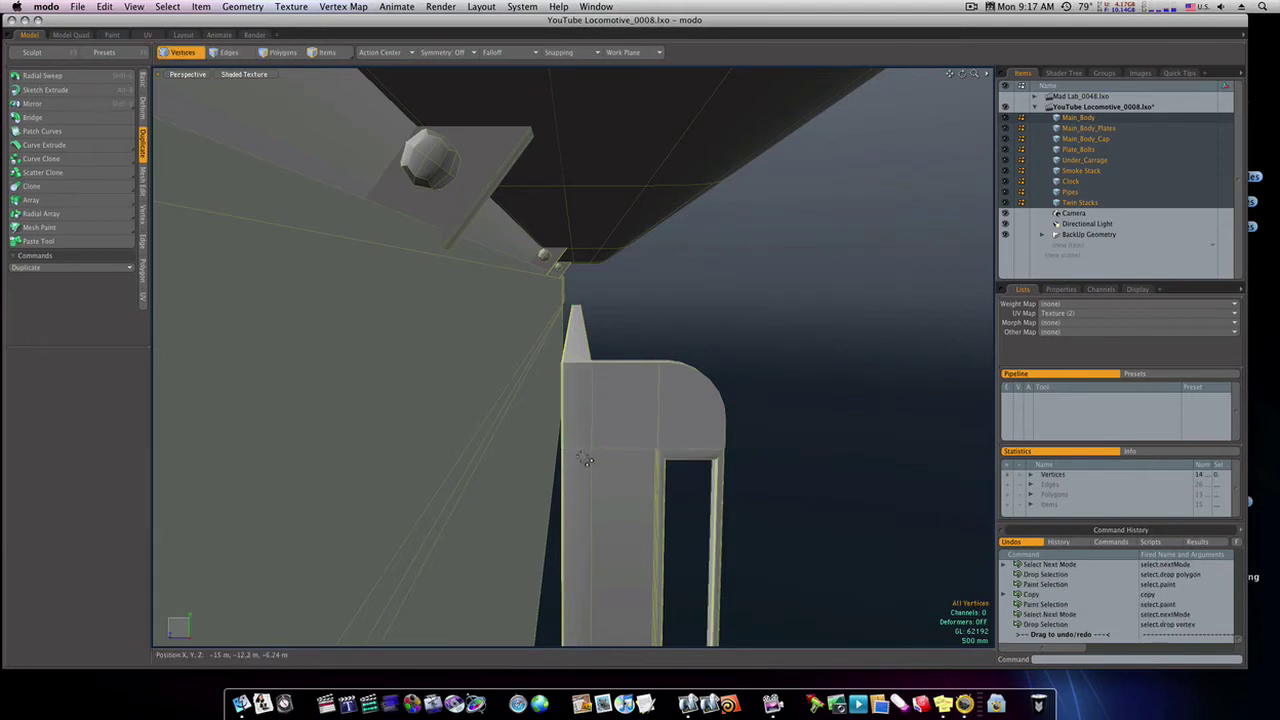
Loop-slice the narrow vertical strip at the flange's inner edge with two symmetrical slices at 31.5%
{"action": "key", "text": "space"}
{"action": "key", "text": "space"}
{"action": "left_click_drag", "start_coordinate": [588, 424], "coordinate": [585, 477]}
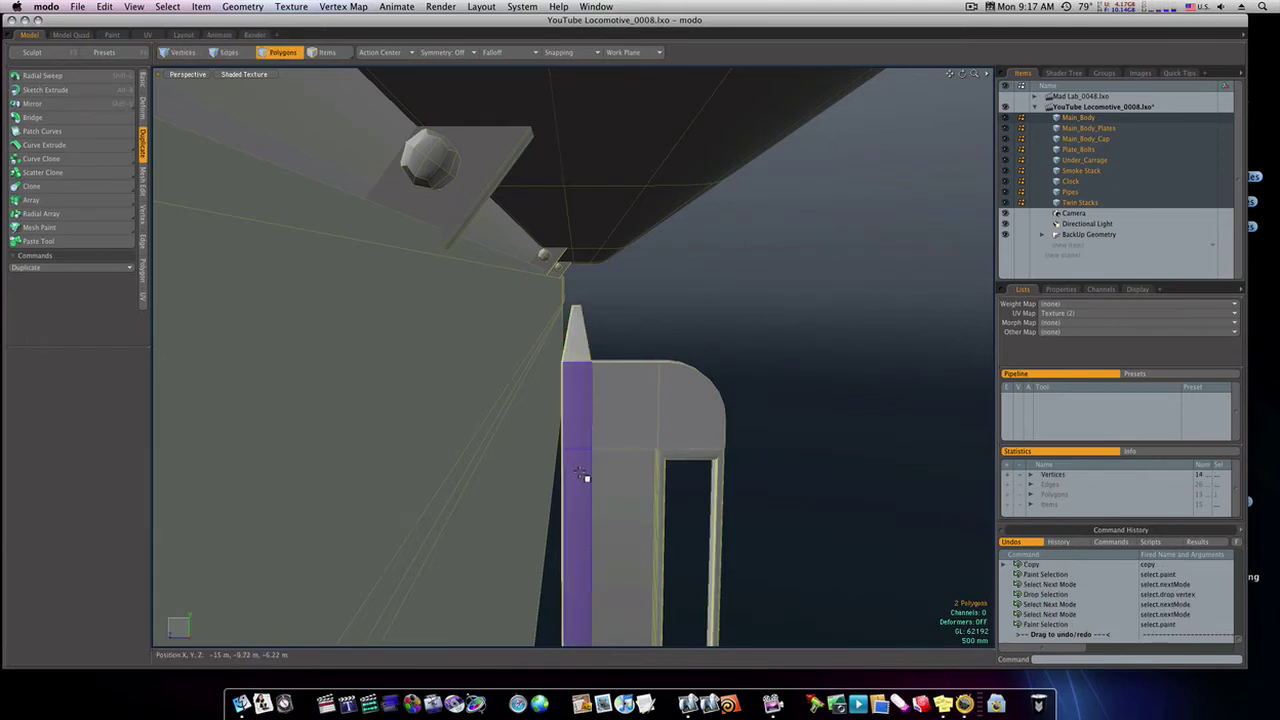
{"action": "key", "text": "alt+c"}
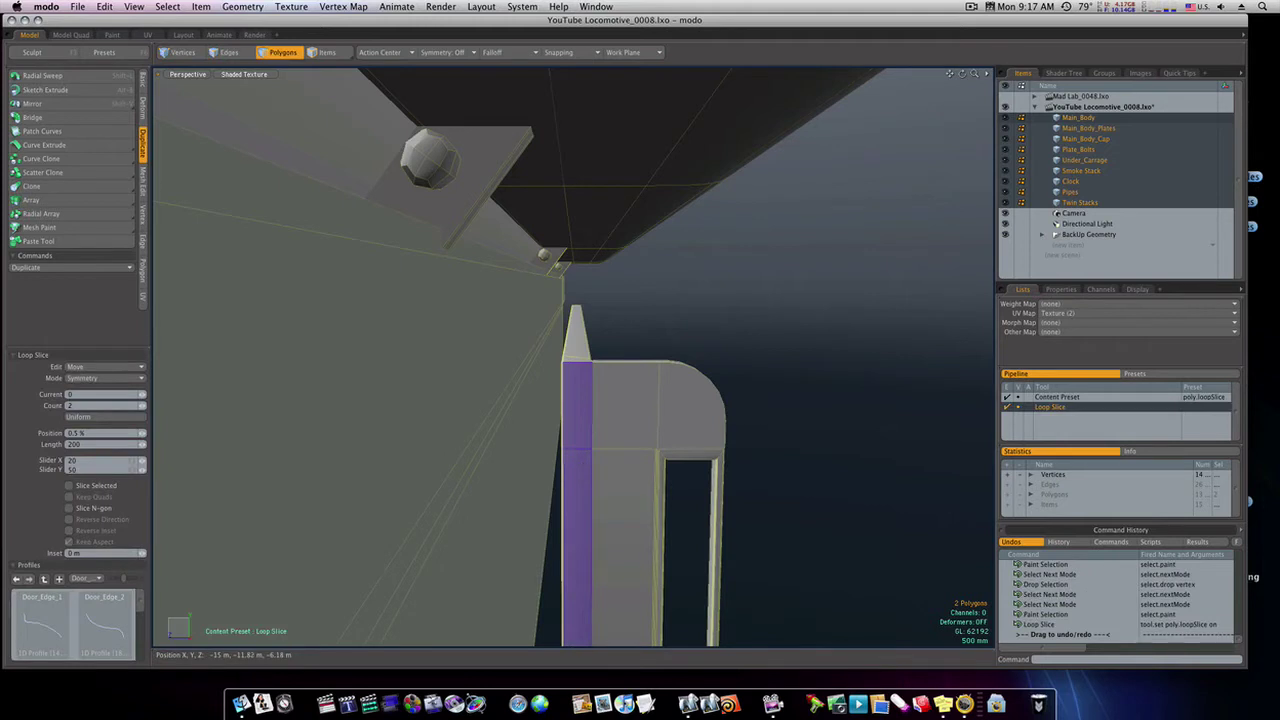
{"action": "left_click_drag", "start_coordinate": [164, 98], "coordinate": [250, 97]}
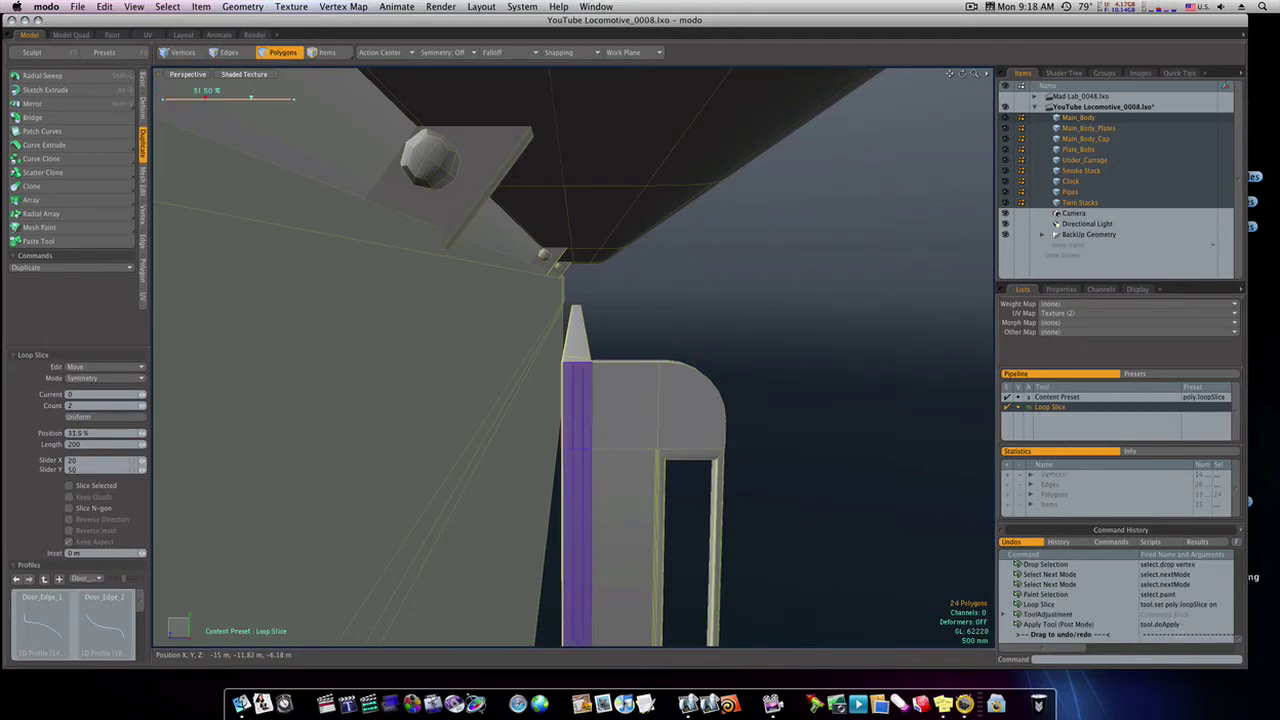
{"action": "key", "text": "space"}
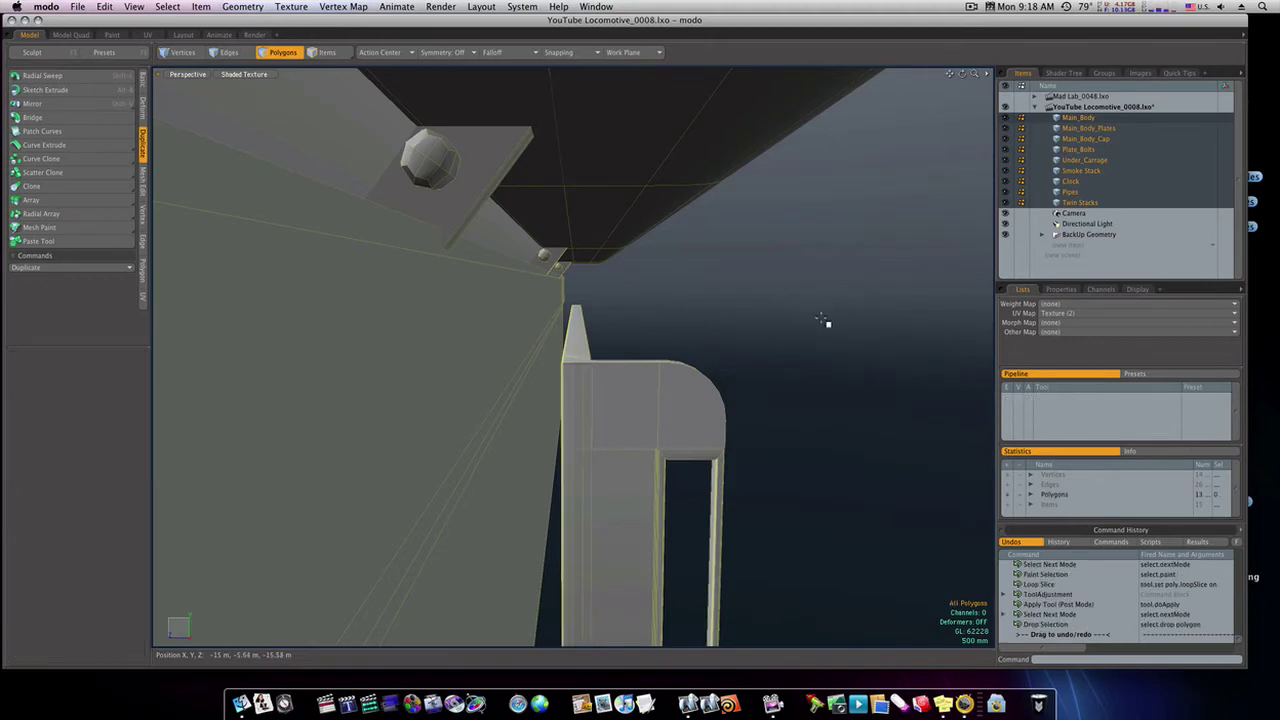
Loop-slice the two polygons of the panel's narrow end face with two symmetrical slices at 20%
{"action": "mouse_move", "coordinate": [829, 323]}
{"action": "left_mouse_down", "text": "alt"}
{"action": "mouse_move", "coordinate": [694, 363]}
{"action": "mouse_move", "coordinate": [757, 371]}
{"action": "mouse_move", "coordinate": [680, 378]}
{"action": "mouse_move", "coordinate": [677, 394]}
{"action": "mouse_move", "coordinate": [654, 386]}
{"action": "mouse_move", "coordinate": [669, 374]}
{"action": "mouse_move", "coordinate": [927, 425]}
{"action": "mouse_move", "coordinate": [814, 394]}
{"action": "mouse_move", "coordinate": [695, 389]}
{"action": "mouse_move", "coordinate": [707, 372]}
{"action": "left_mouse_up", "text": "alt"}
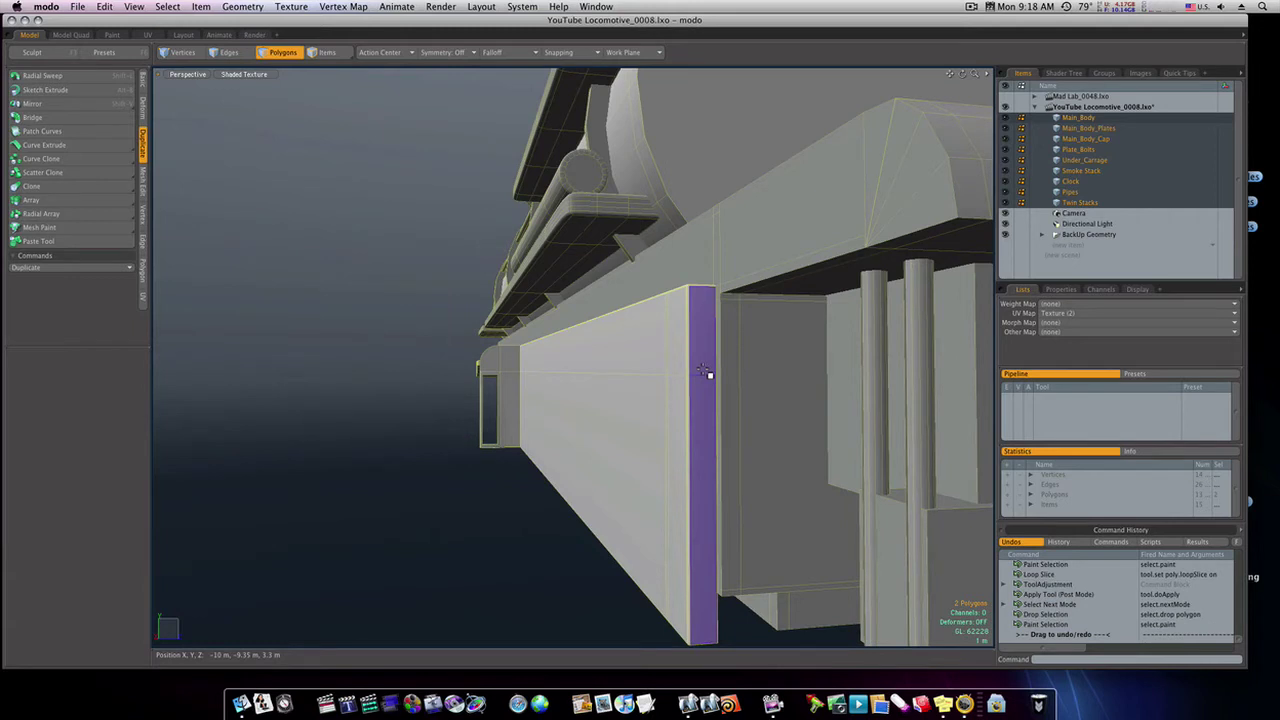
{"action": "key", "text": "ctrl+c"}
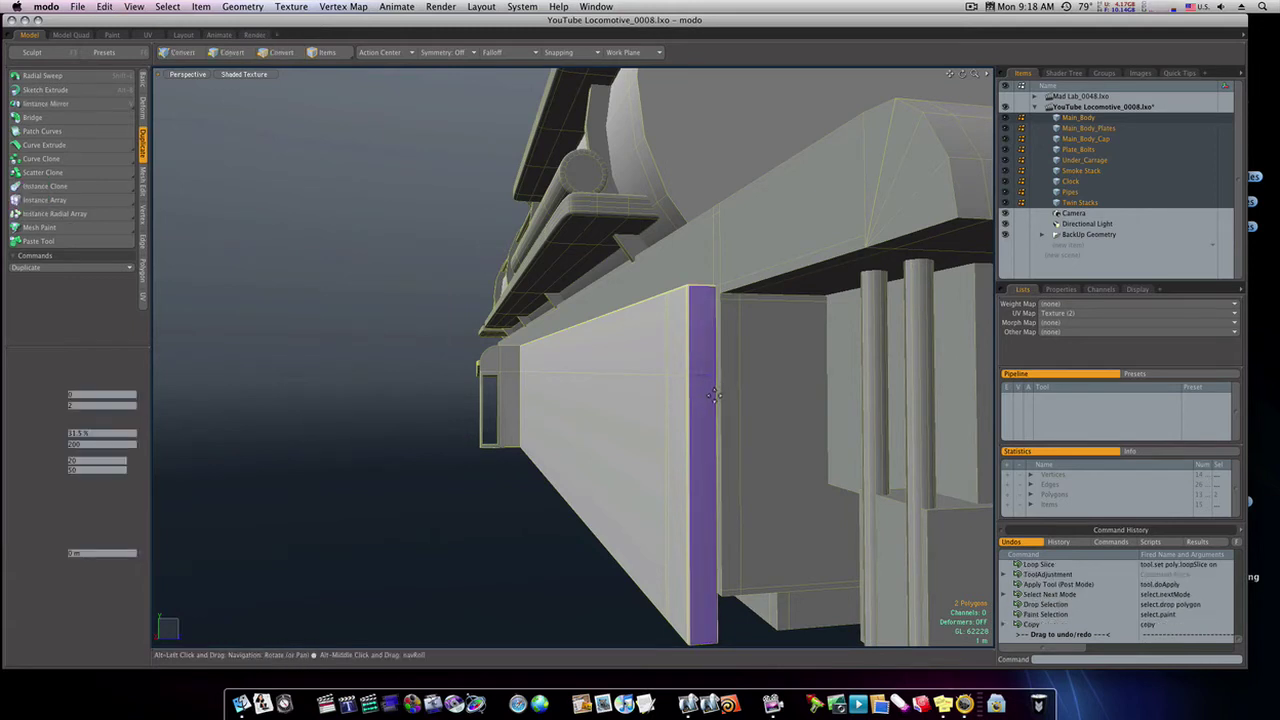
{"action": "key", "text": "alt+c"}
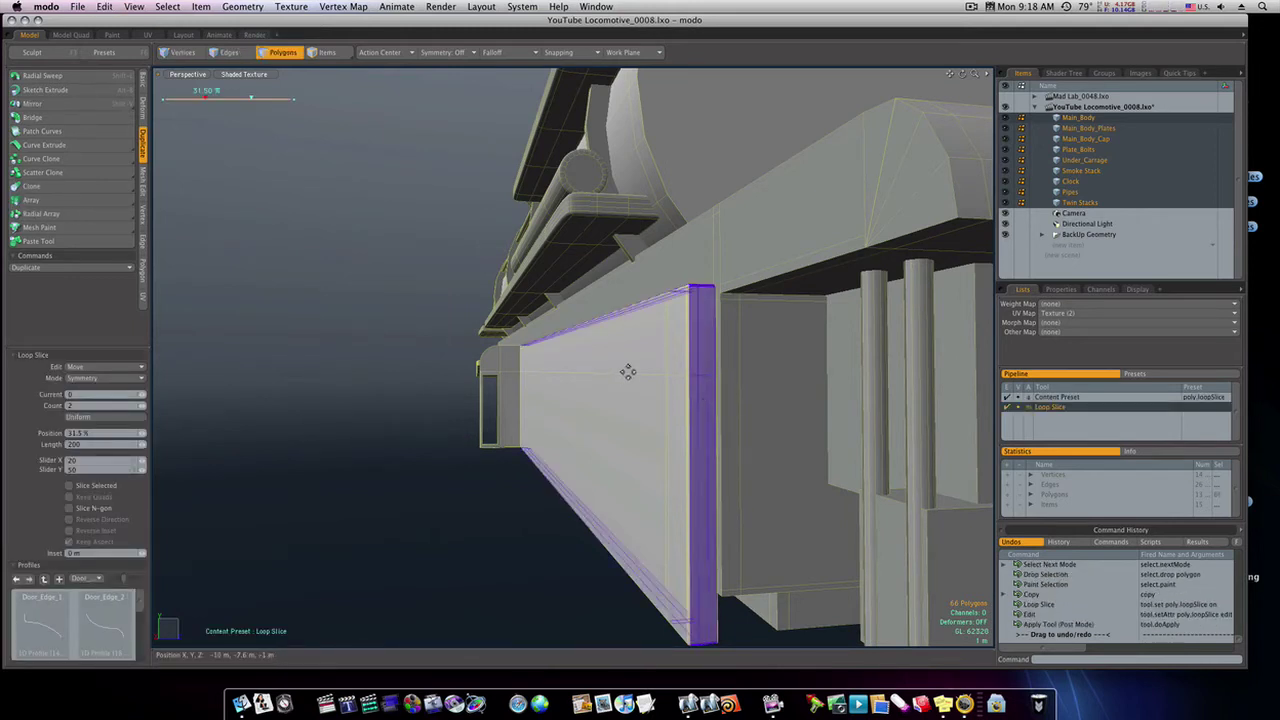
{"action": "left_click_drag", "start_coordinate": [628, 371], "coordinate": [572, 371]}
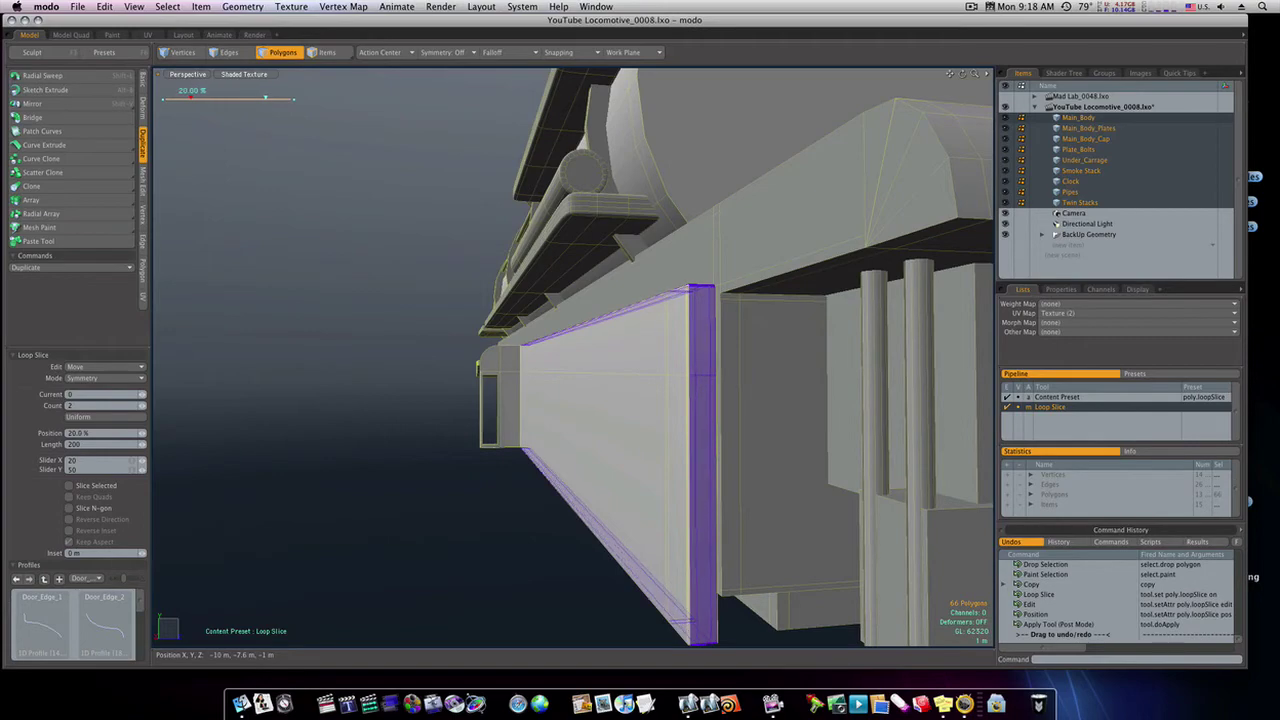
{"action": "key", "text": "space"}
Select the whole connected side panel, adjust its position beside the undercarriage with the Move tool, and clear the selection
{"action": "left_click_drag", "start_coordinate": [518, 482], "coordinate": [557, 466], "text": "alt"}
{"action": "key", "text": "3"}
{"action": "double_click", "coordinate": [556, 464]}
{"action": "key", "text": "w"}
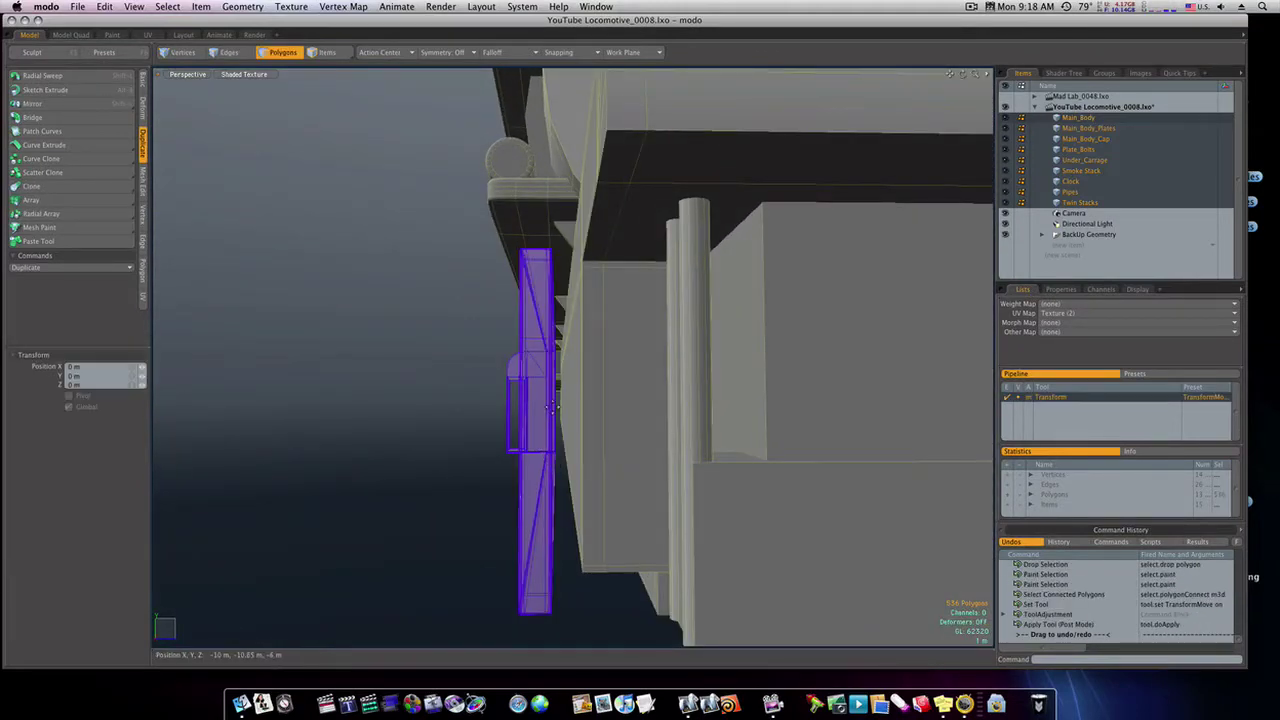
{"action": "left_click_drag", "start_coordinate": [553, 407], "coordinate": [343, 500]}
{"action": "key", "text": "space"}
{"action": "left_click", "coordinate": [500, 437]}
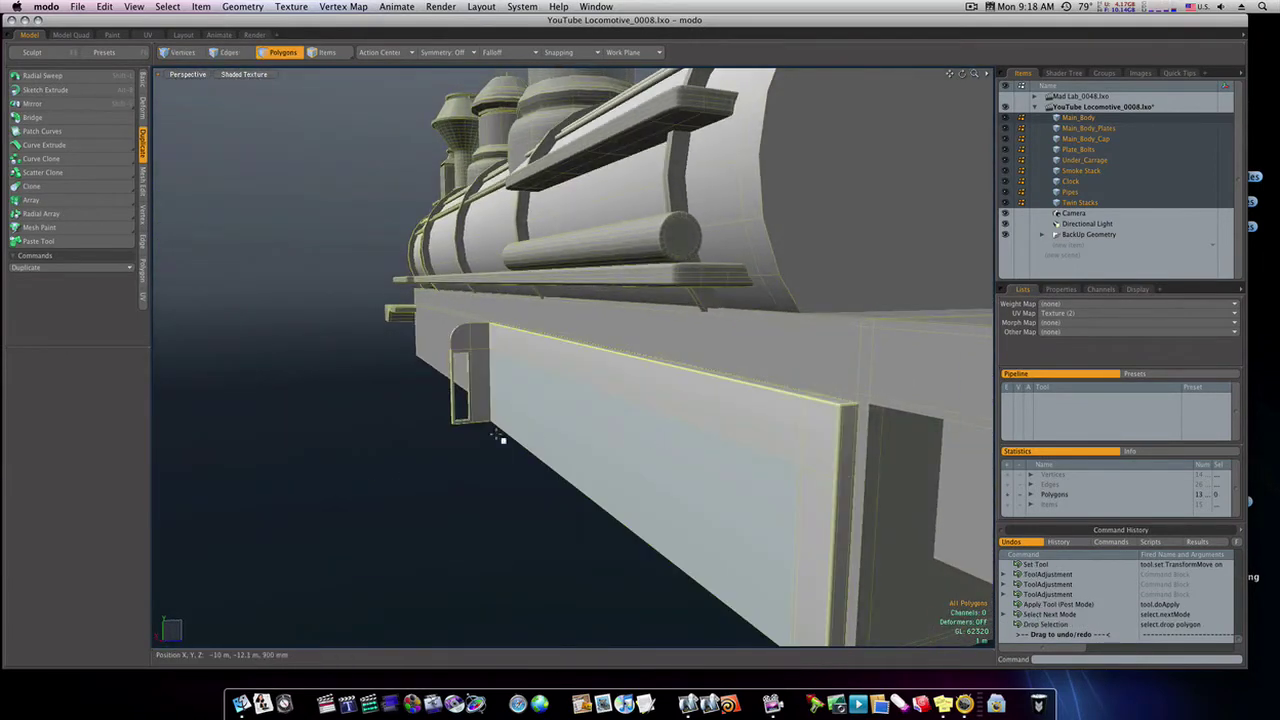
Create a new mesh item and transfer the connected side panel into it by cutting it from Main_Body and pasting
{"action": "double_click", "coordinate": [600, 432]}
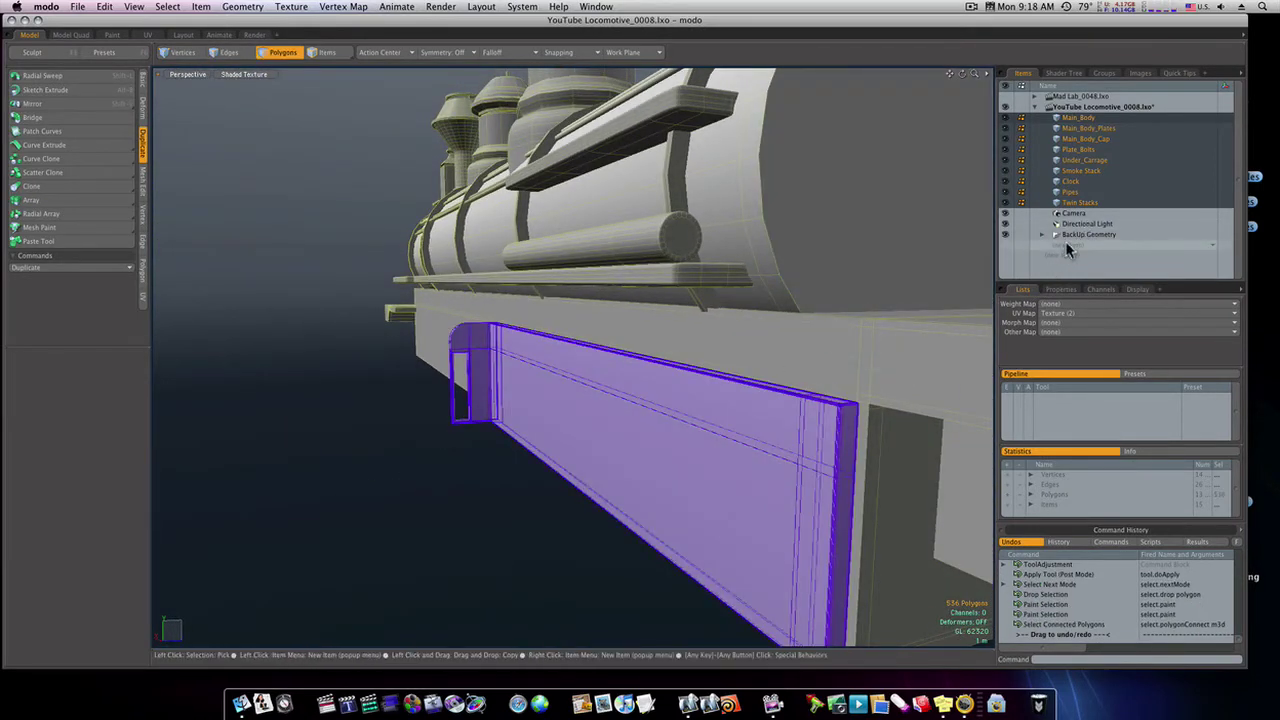
{"action": "left_click", "coordinate": [1068, 250]}
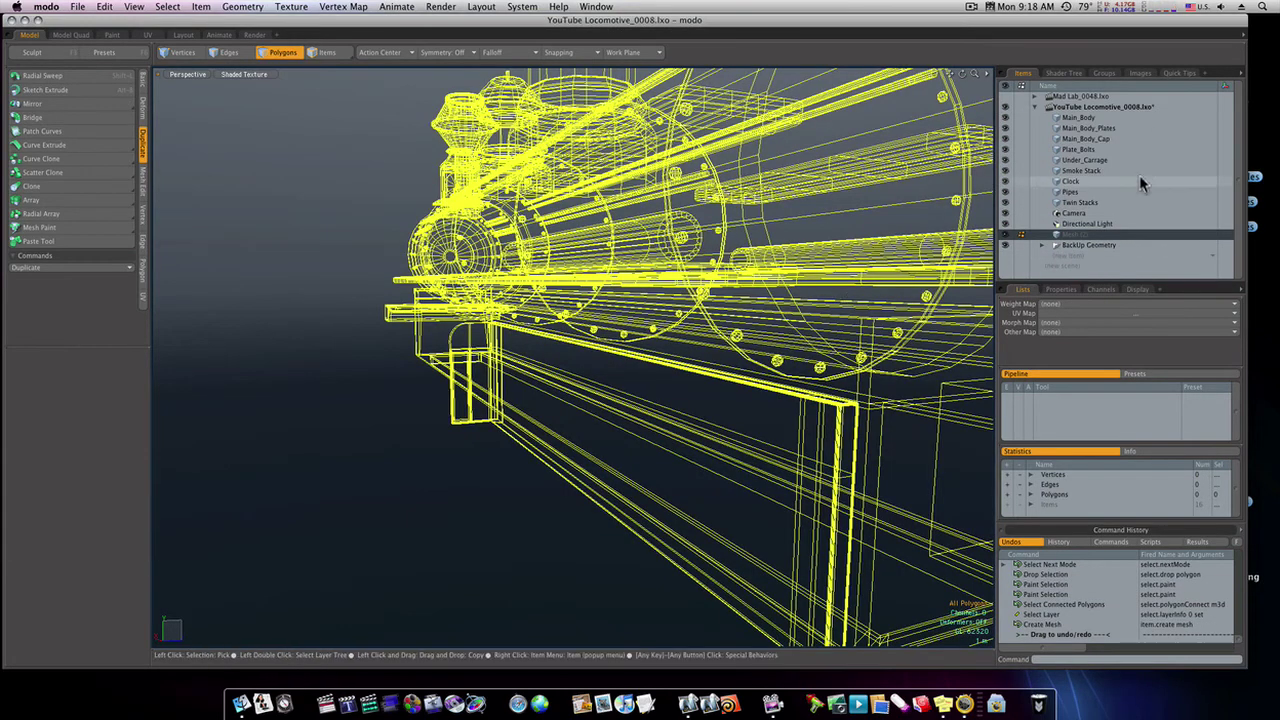
{"action": "left_click", "coordinate": [1097, 117]}
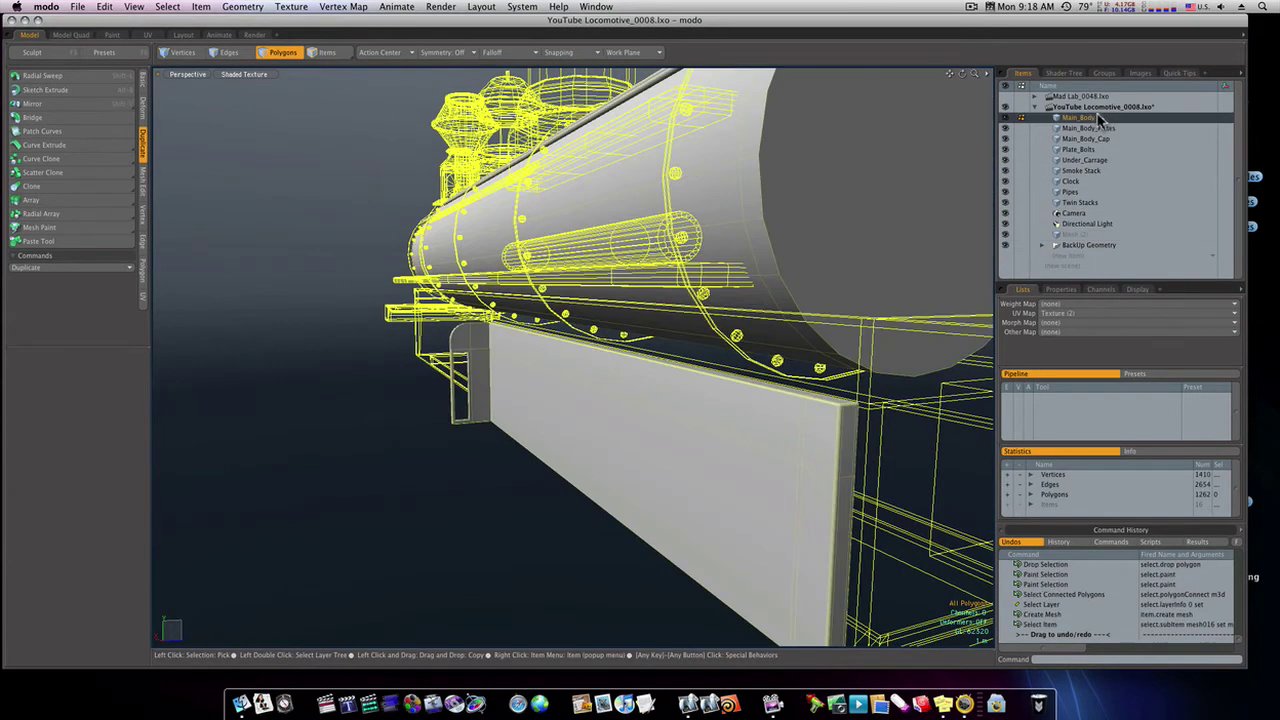
{"action": "double_click", "coordinate": [754, 411]}
{"action": "key", "text": "super+x"}
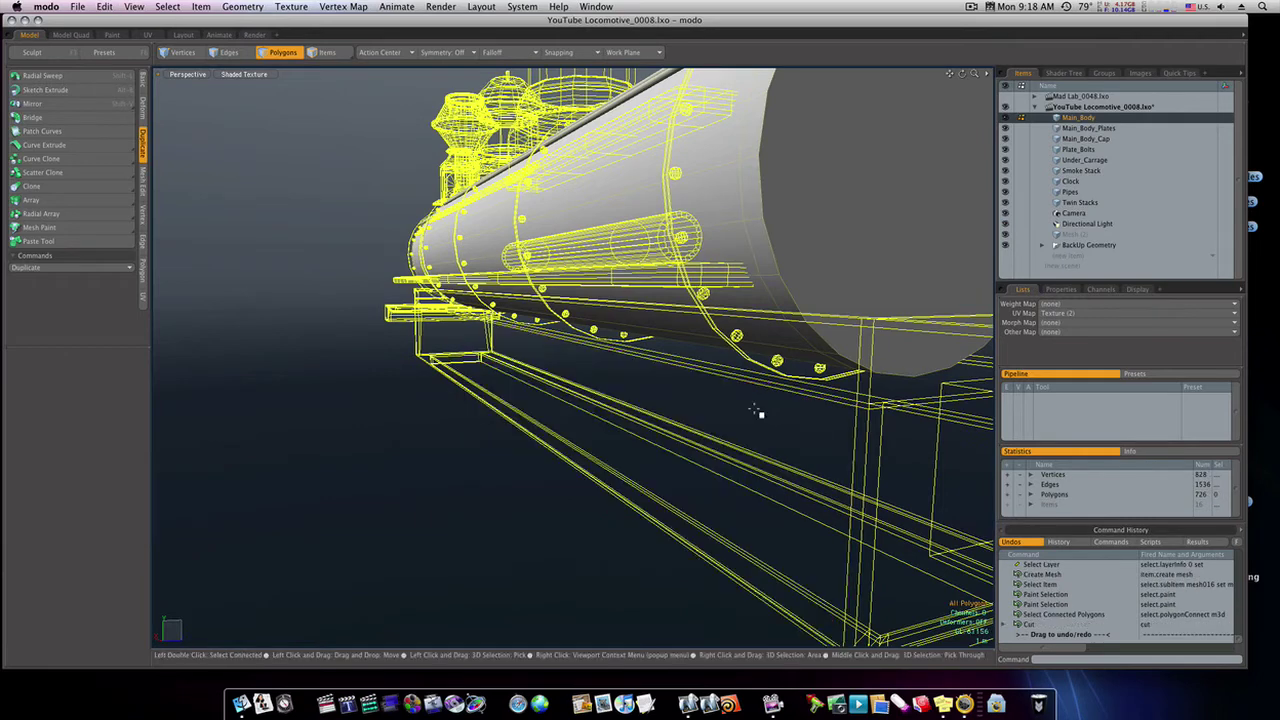
{"action": "left_click", "coordinate": [1120, 233]}
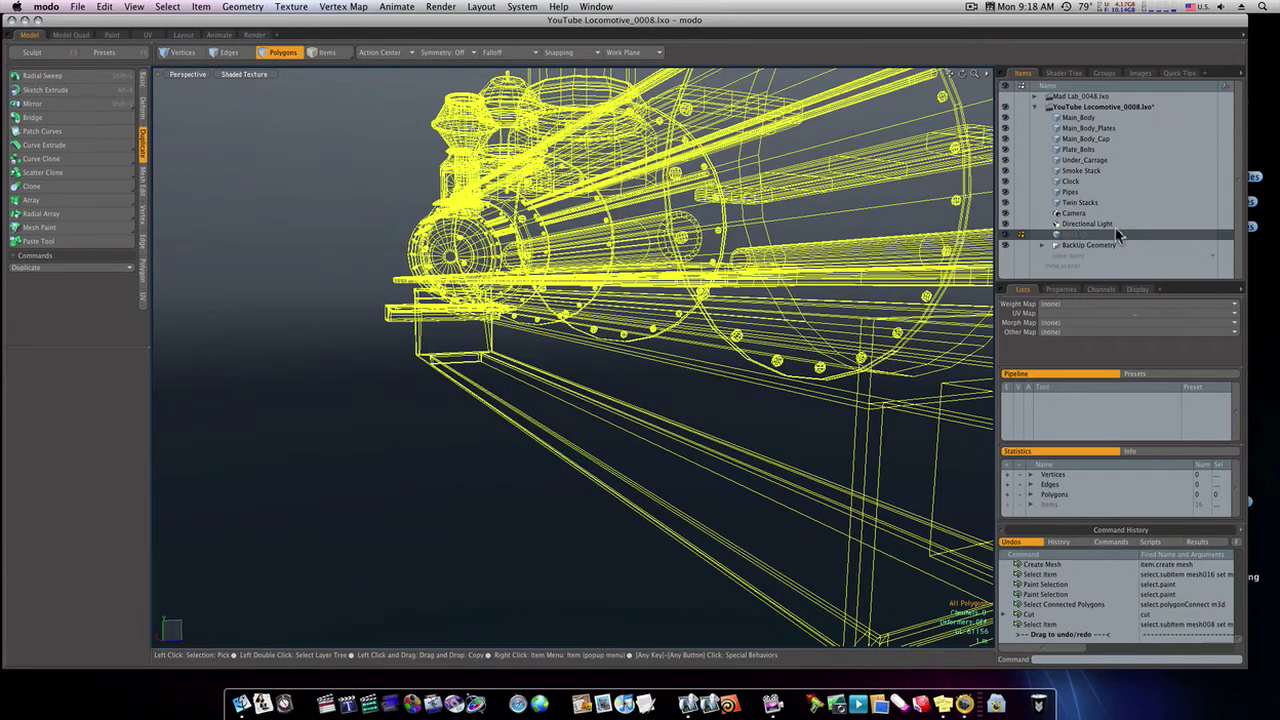
{"action": "key", "text": "super+v"}
Rename the new mesh item holding the pasted panel as Side Panels
{"action": "right_click", "coordinate": [1094, 243]}
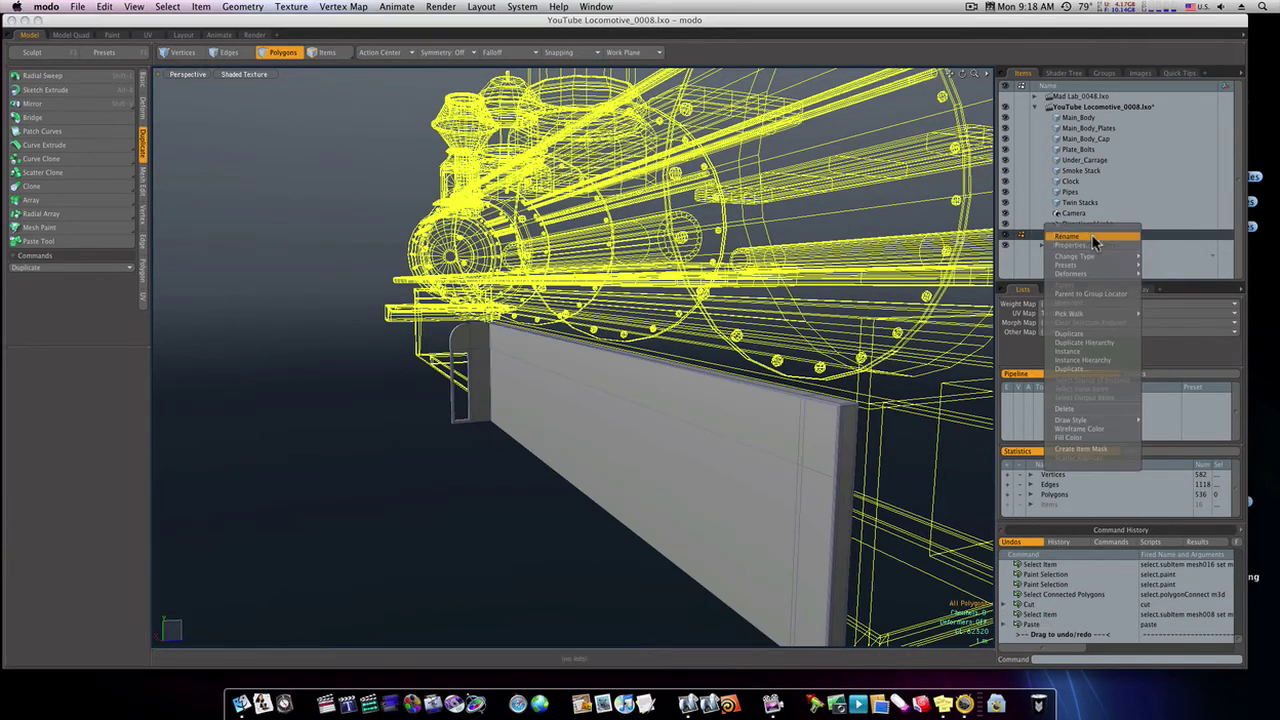
{"action": "left_click", "coordinate": [1094, 246]}
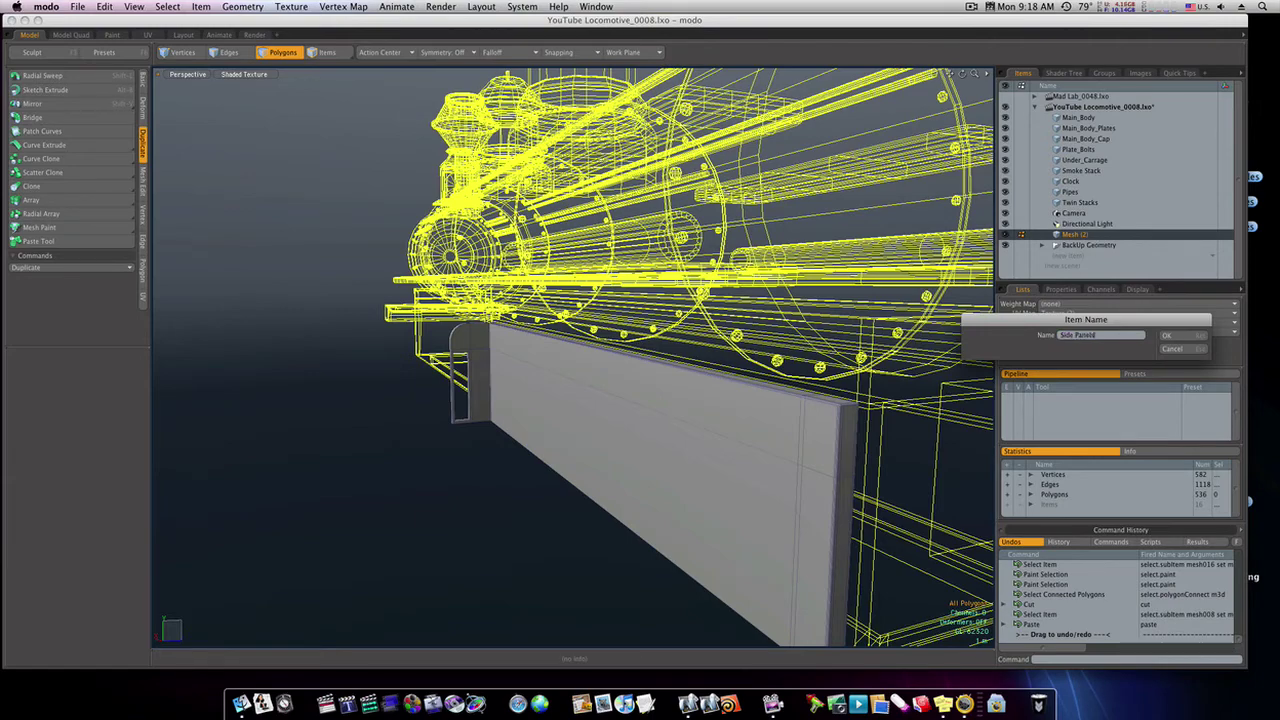
{"action": "type", "text": "Side Panels"}
{"action": "key", "text": "Return"}
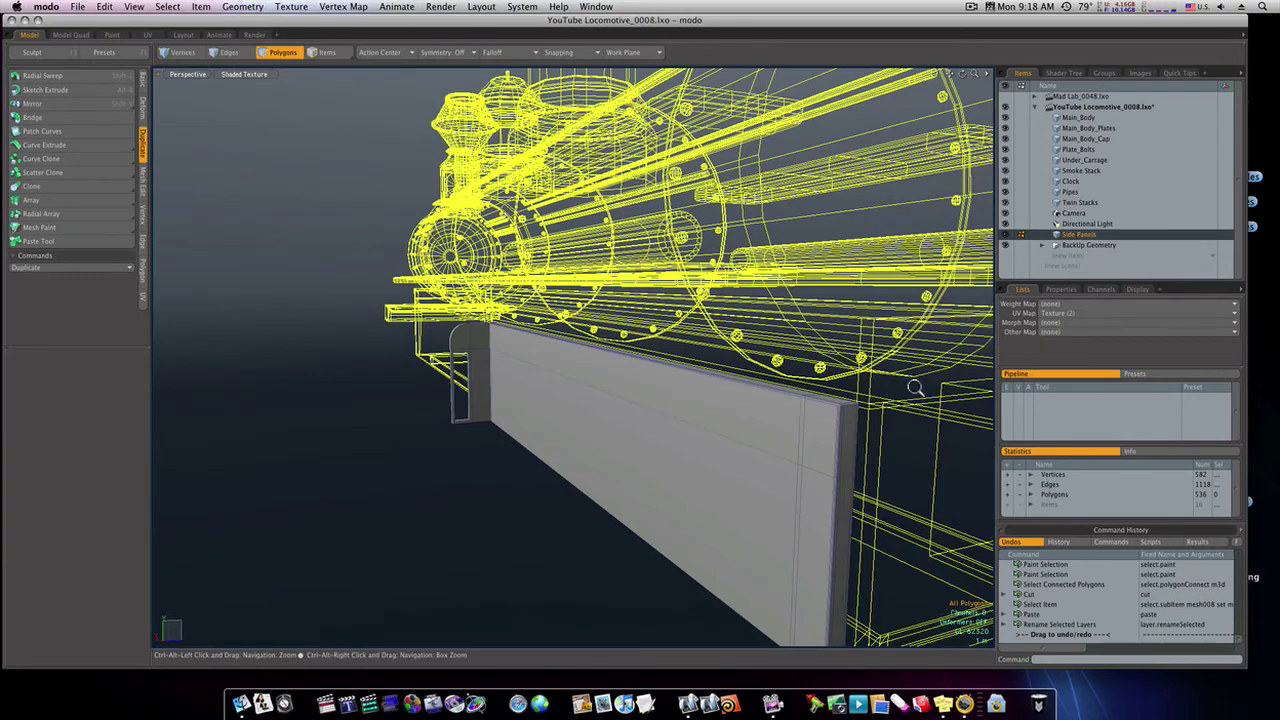
Mirror the side panel across the Z axis about the locomotive's centreline, with the mirror center at Z 0 m
{"action": "left_click_drag", "start_coordinate": [914, 388], "coordinate": [652, 378], "text": "alt"}
{"action": "key", "text": "ctrl+space"}
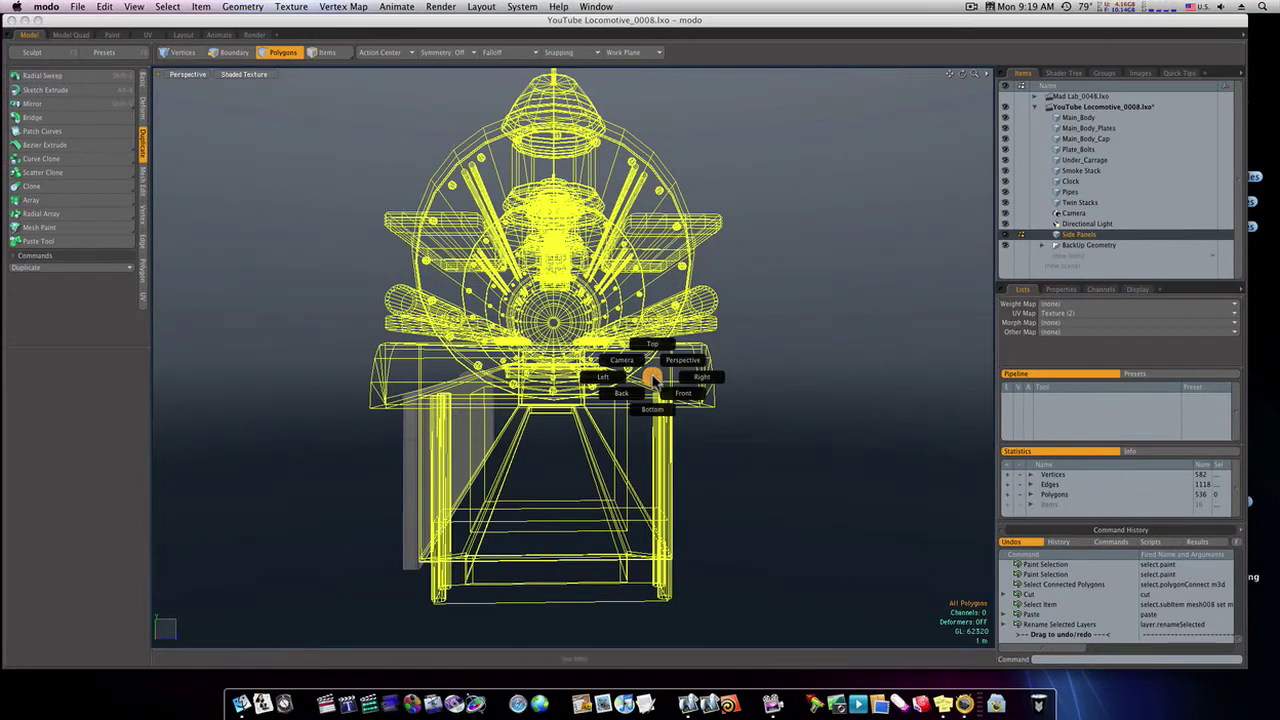
{"action": "left_click", "coordinate": [680, 394]}
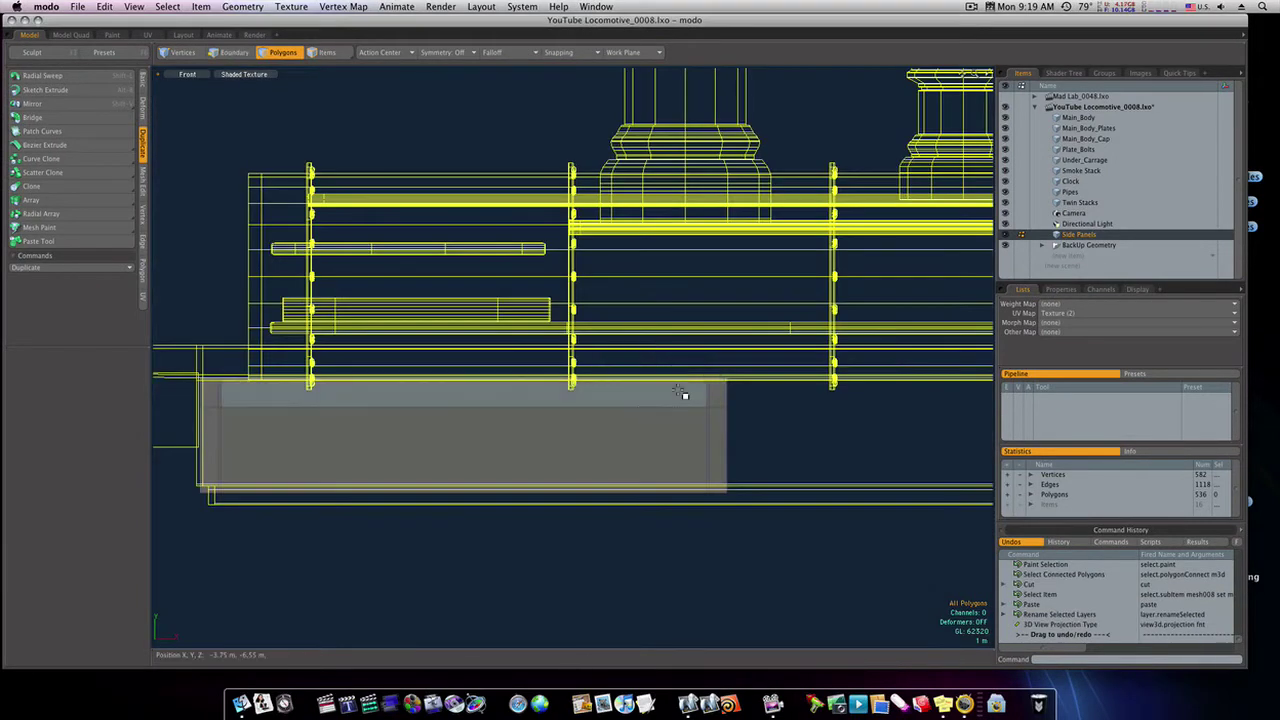
{"action": "key", "text": "ctrl+space"}
{"action": "left_click", "coordinate": [708, 394]}
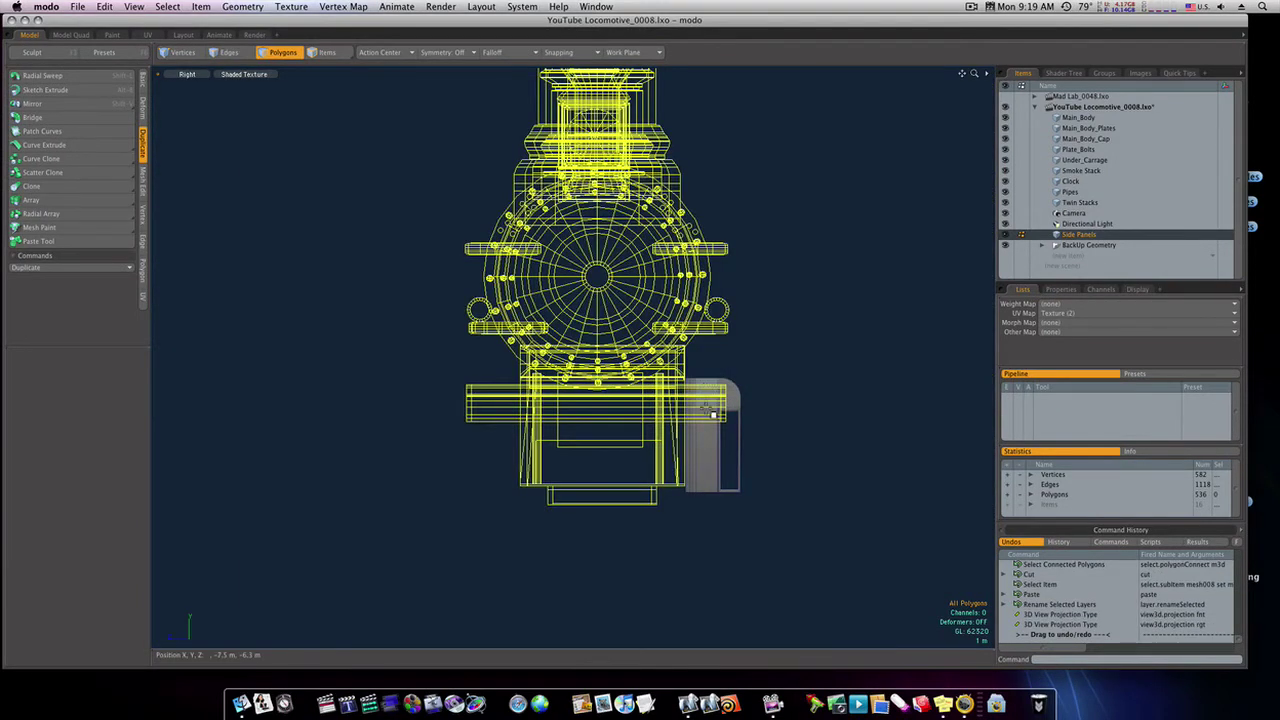
{"action": "left_click", "coordinate": [118, 107]}
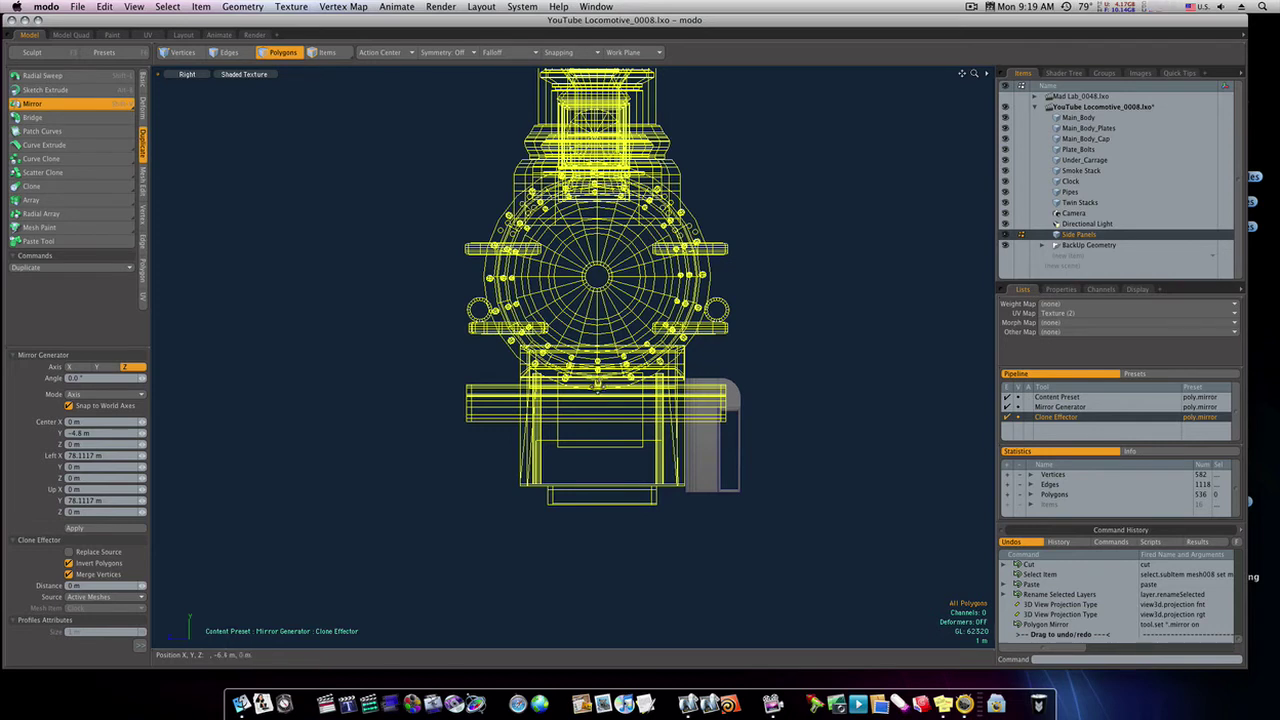
{"action": "left_click", "coordinate": [597, 389]}
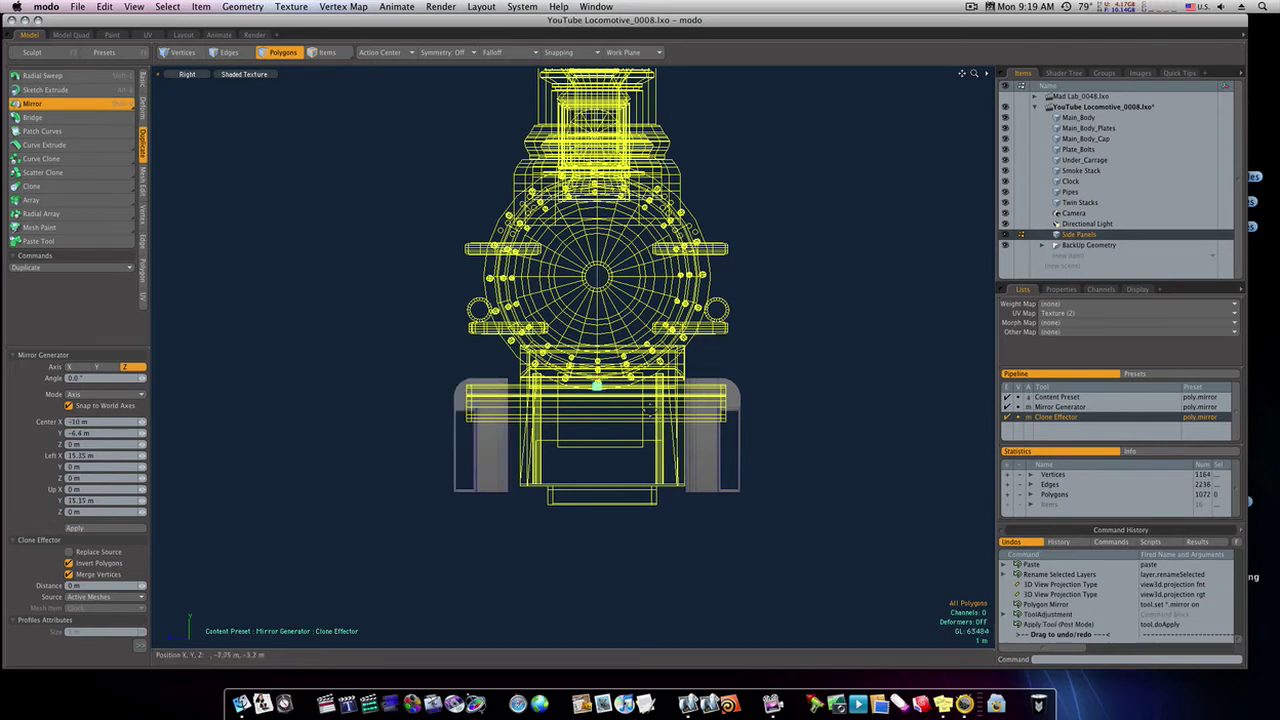
{"action": "left_click", "coordinate": [597, 386]}
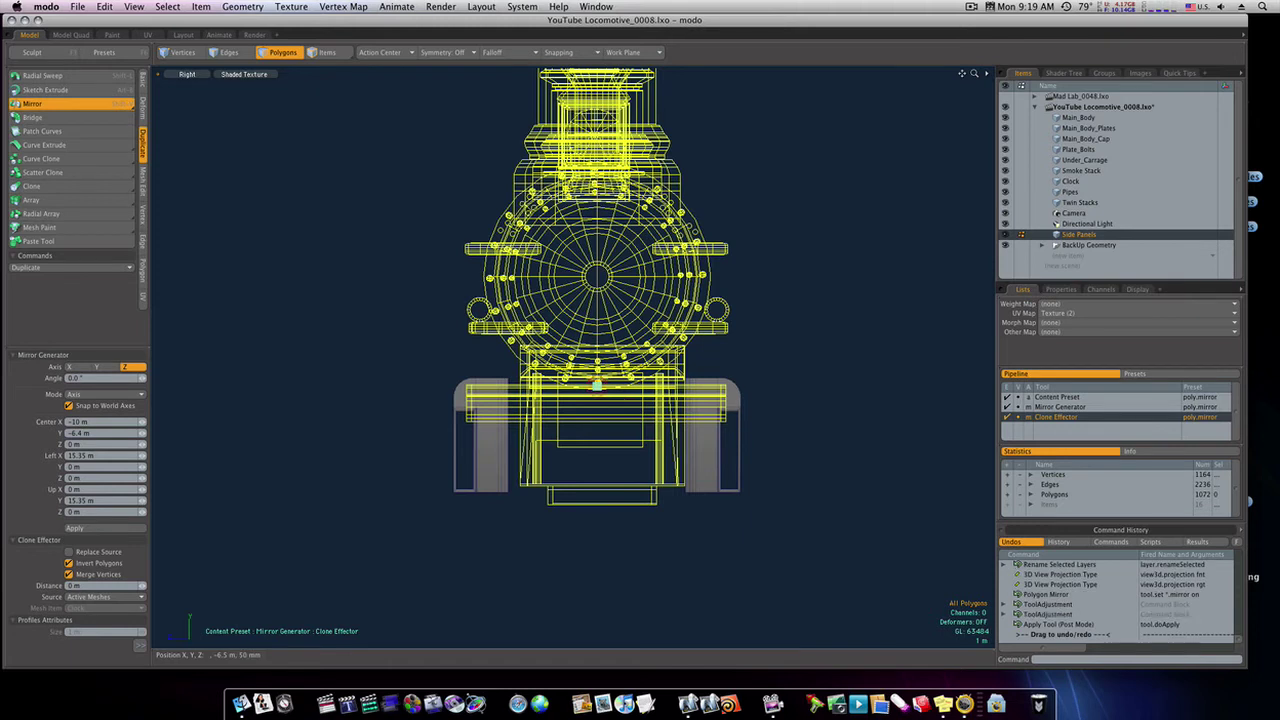
{"action": "left_click_drag", "start_coordinate": [597, 387], "coordinate": [597, 390]}
{"action": "key", "text": "ctrl+space"}
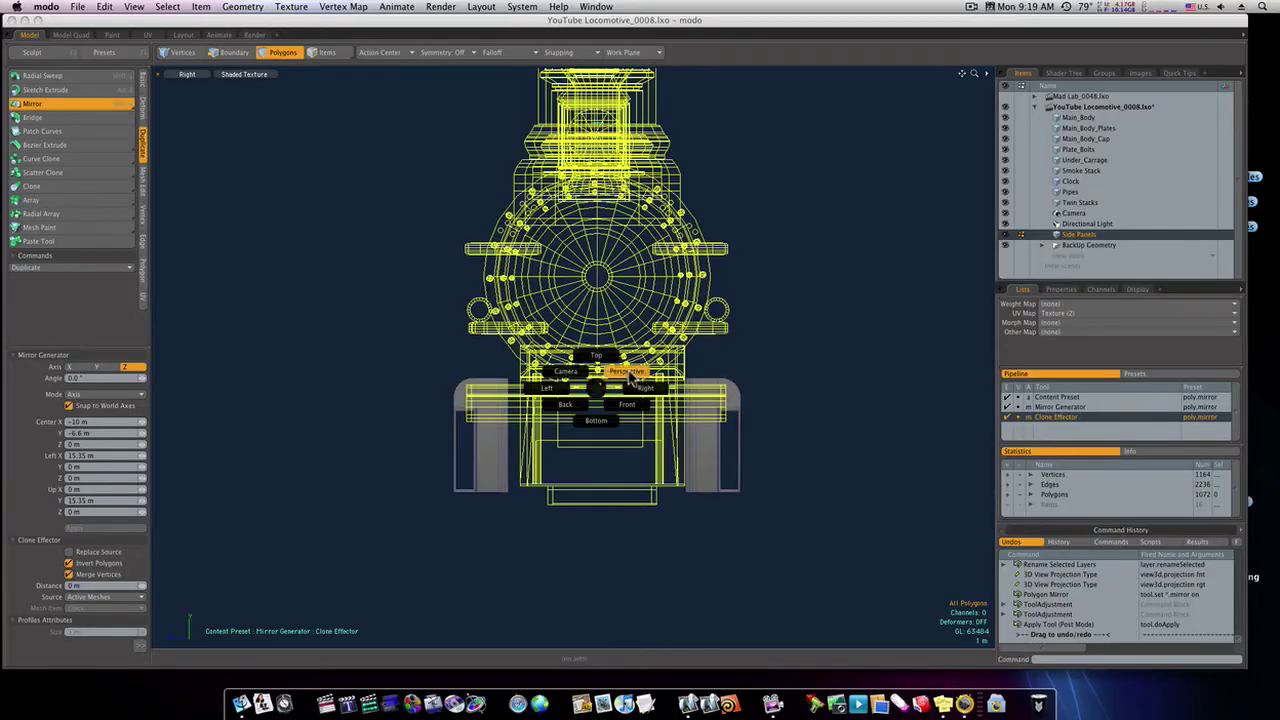
{"action": "left_click", "coordinate": [630, 378]}
{"action": "left_click_drag", "start_coordinate": [632, 391], "coordinate": [585, 380], "text": "alt"}
{"action": "left_click_drag", "start_coordinate": [430, 400], "coordinate": [243, 372], "text": "alt"}
{"action": "key", "text": "space"}
Select the whole connected side panel on one side, move it -550 mm along Z toward the undercarriage, and clear the selection
{"action": "left_click_drag", "start_coordinate": [751, 529], "coordinate": [791, 541], "text": "alt"}
{"action": "double_click", "coordinate": [656, 511]}
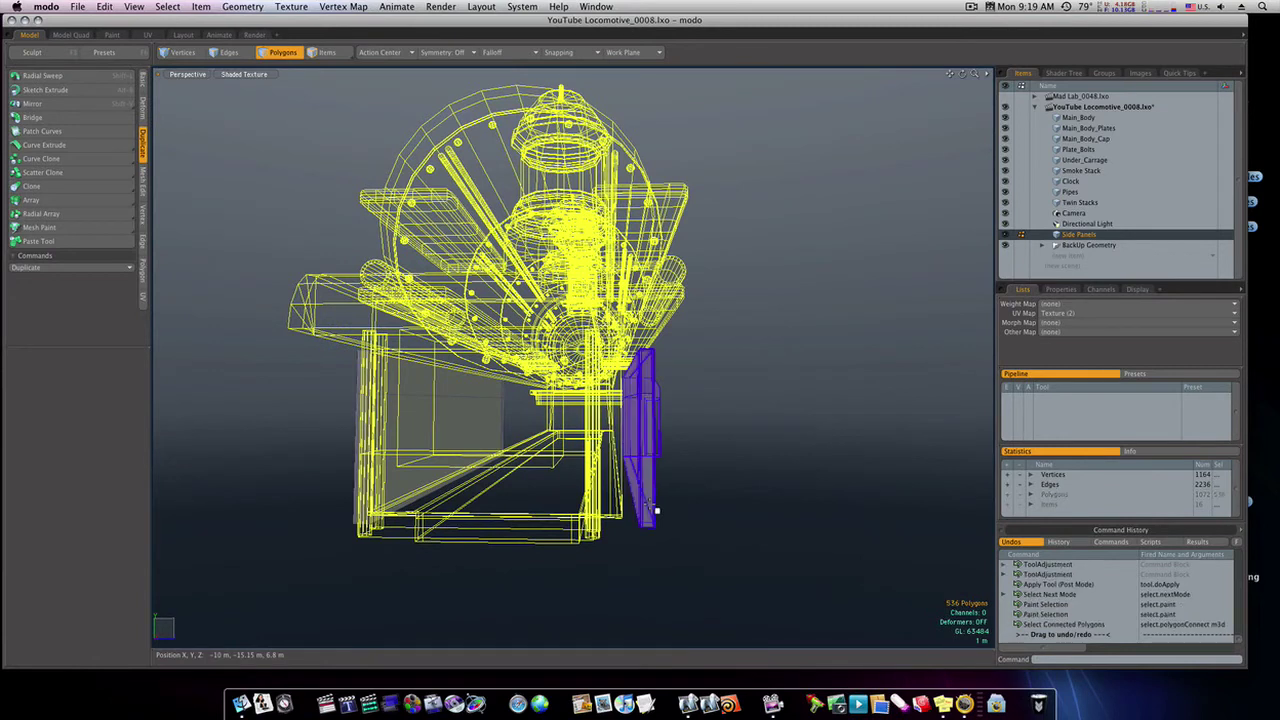
{"action": "key", "text": "w"}
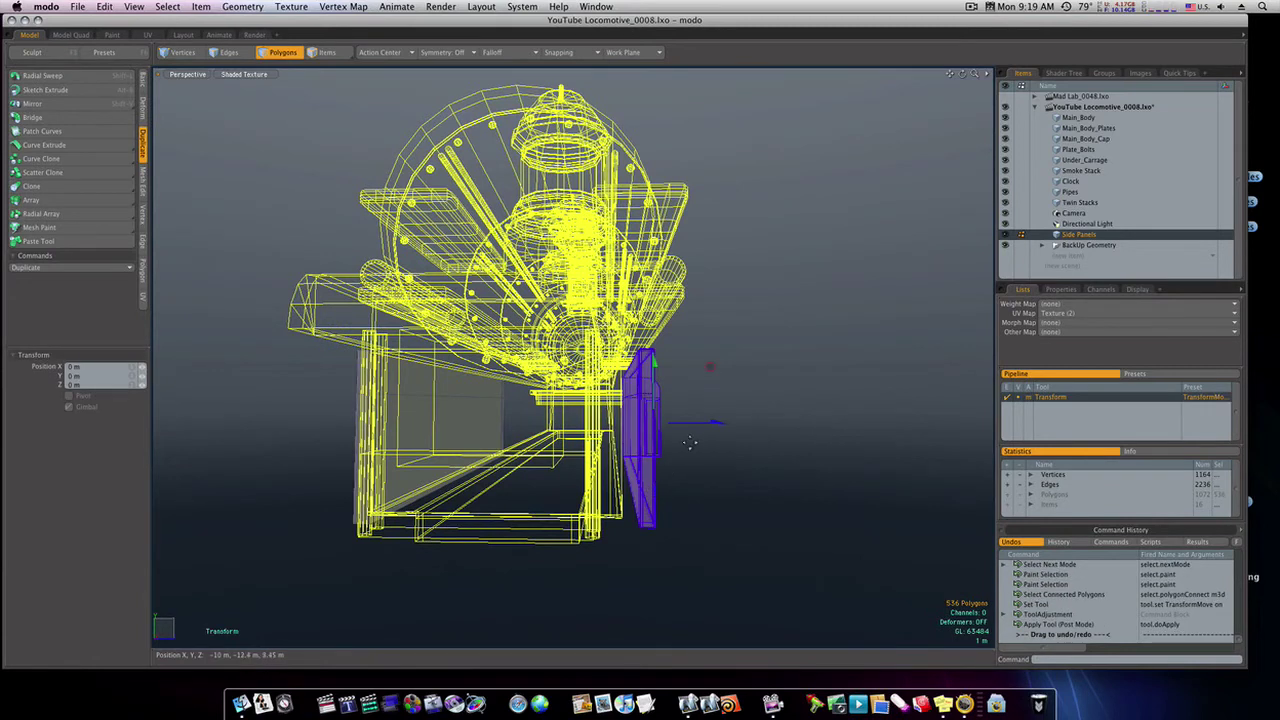
{"action": "left_click_drag", "start_coordinate": [697, 427], "coordinate": [688, 427]}
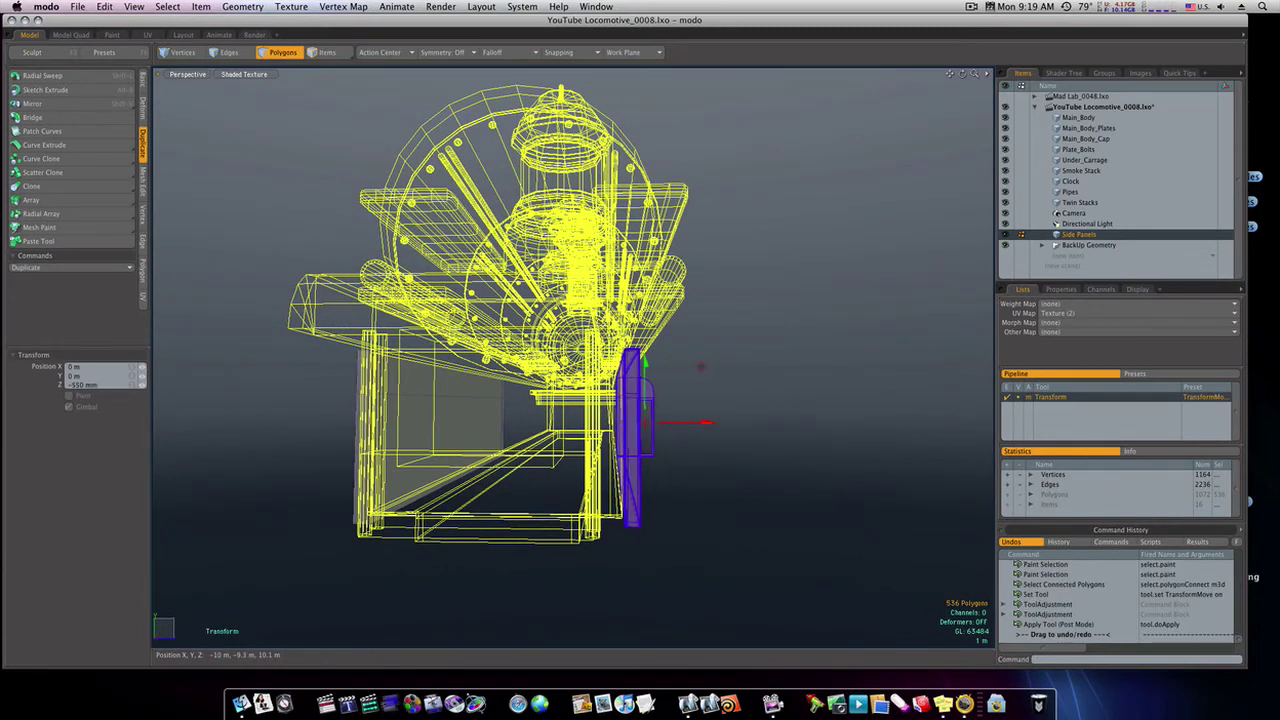
{"action": "key", "text": "space"}
{"action": "left_click", "coordinate": [728, 486]}
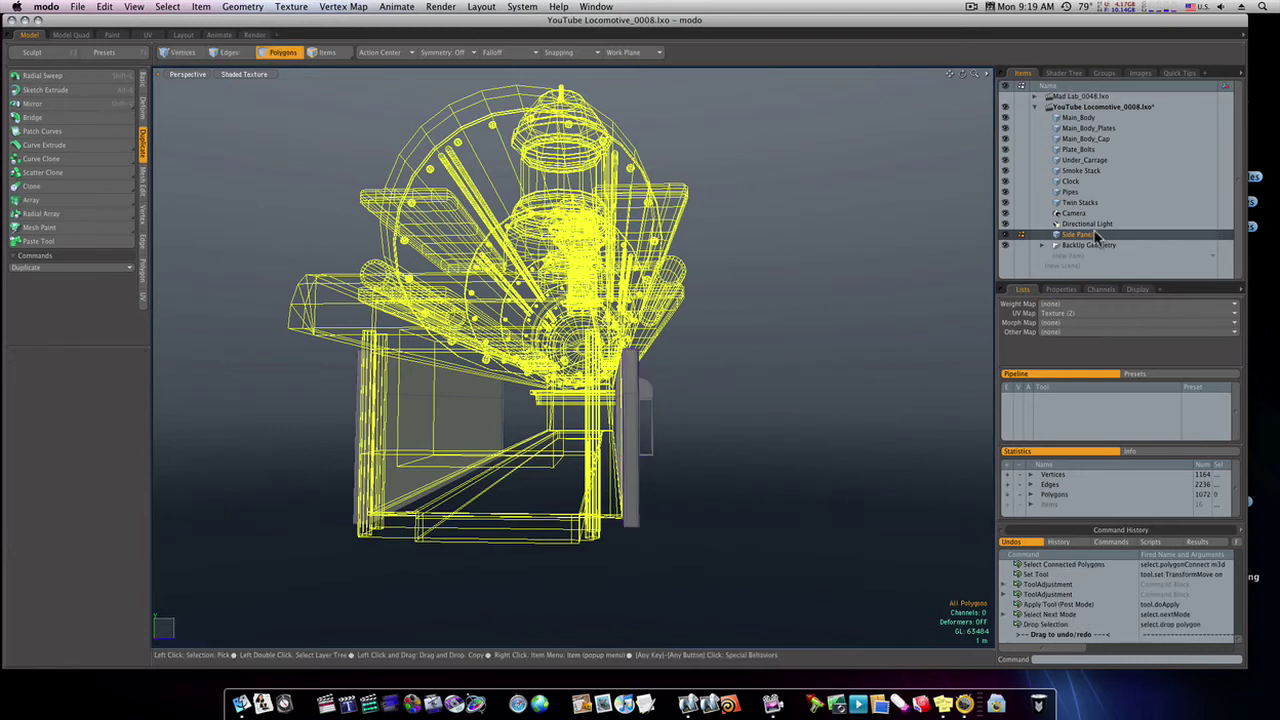
Reorder the Side Panels item directly below Twin Stacks and display all meshes from Main_Body through Side Panels together
{"action": "left_click_drag", "start_coordinate": [1096, 236], "coordinate": [1090, 213]}
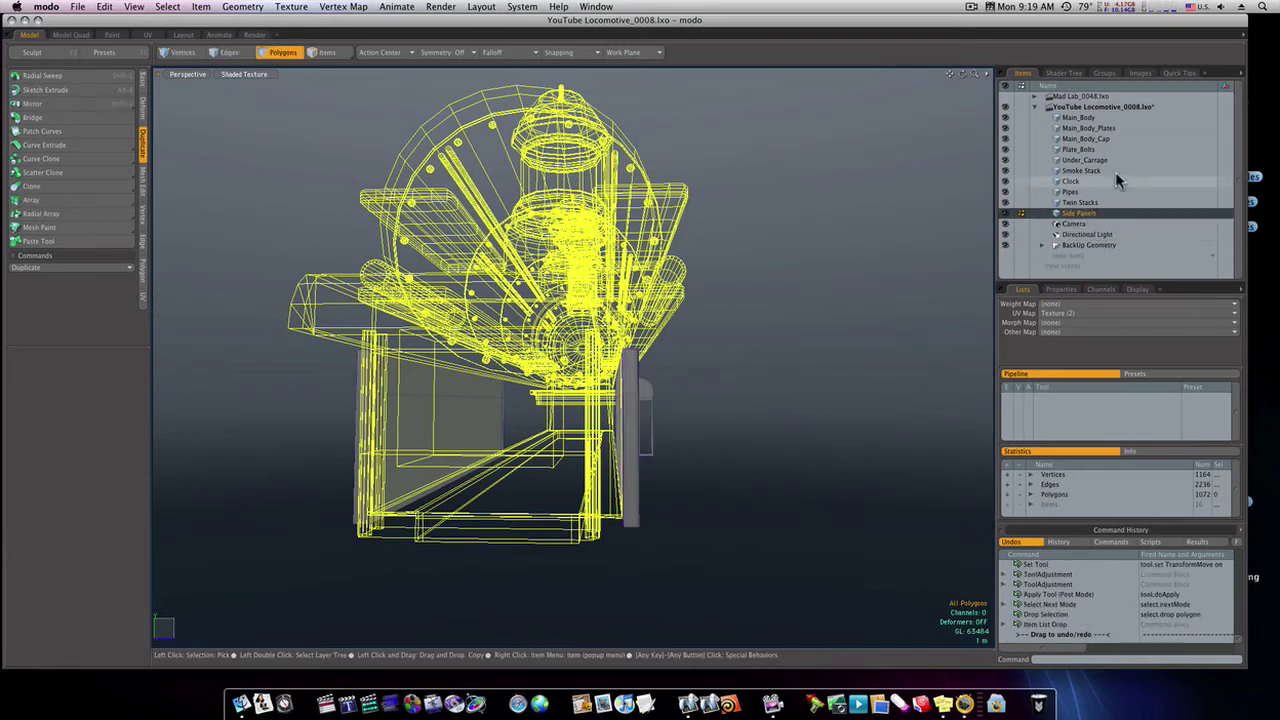
{"action": "left_click", "coordinate": [1082, 120], "text": "shift"}
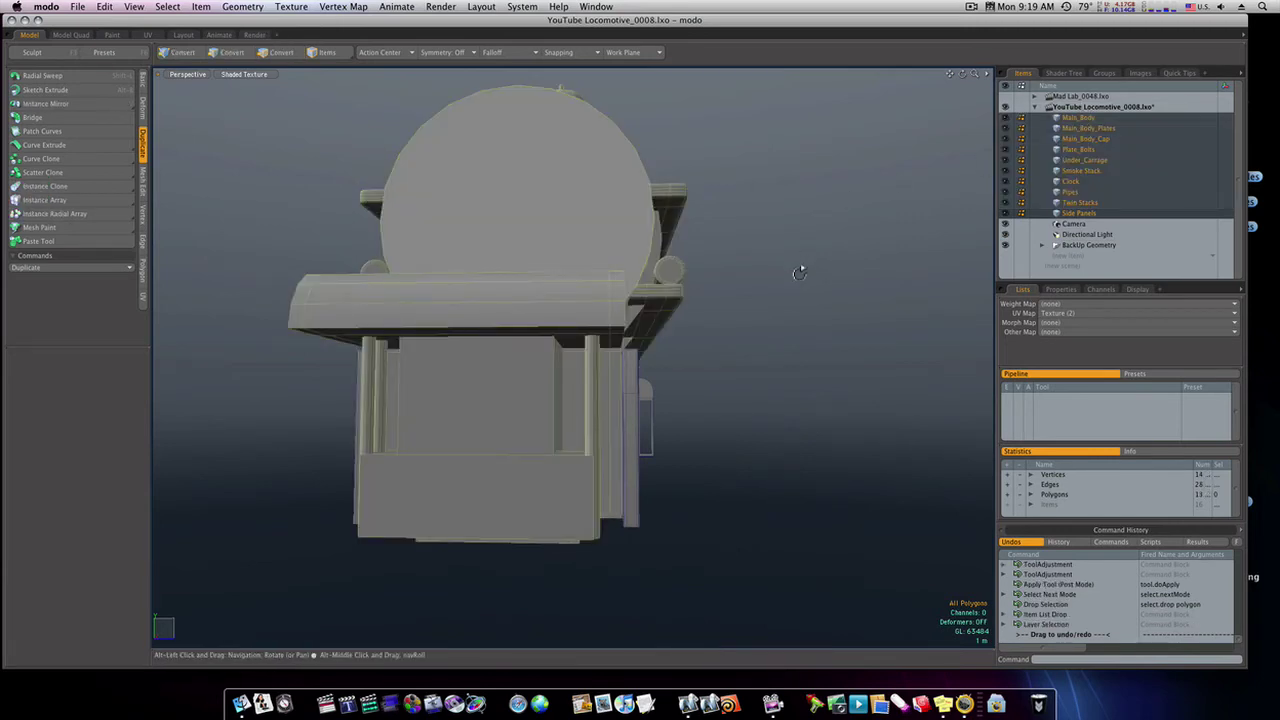
{"action": "left_click_drag", "start_coordinate": [800, 266], "coordinate": [690, 415], "text": "alt"}
In the Side Panels mesh, create a thin horizontal cube bar about 16.85 m by 750 mm by 400 mm on the panel's outer face
{"action": "left_click", "coordinate": [1112, 213]}
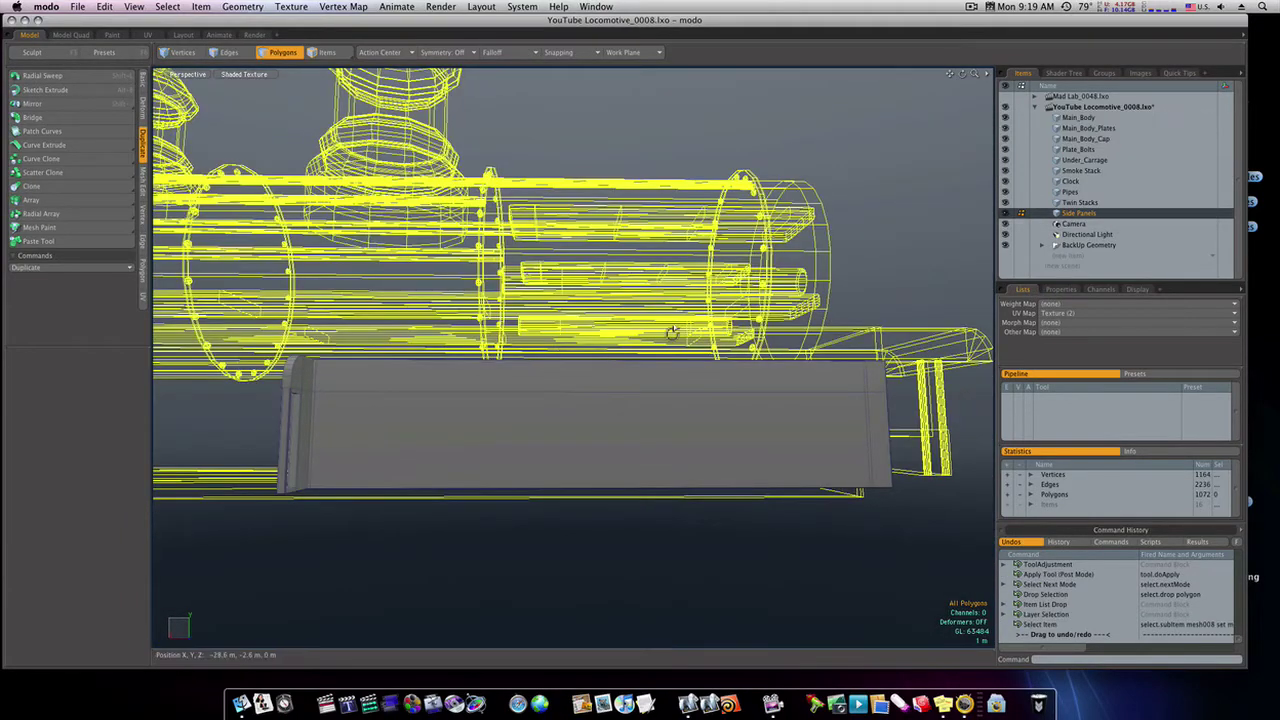
{"action": "left_click_drag", "start_coordinate": [487, 386], "coordinate": [478, 408], "text": "alt"}
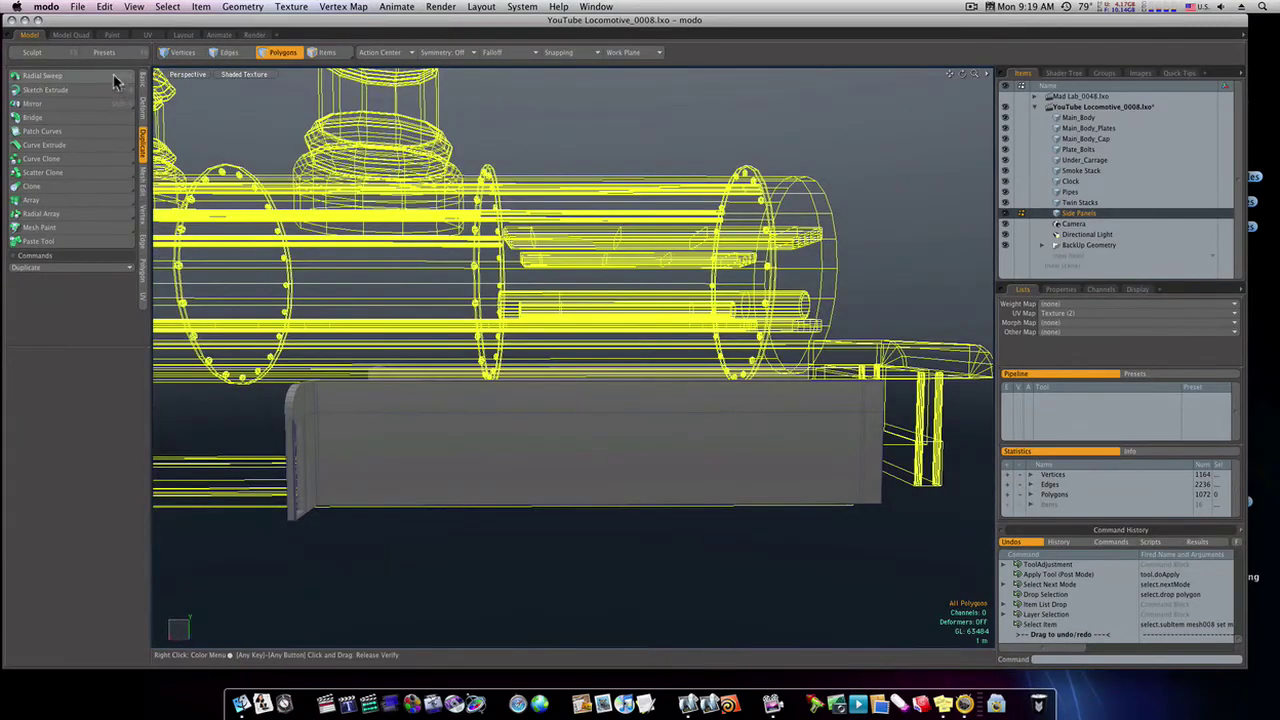
{"action": "left_click", "coordinate": [143, 82]}
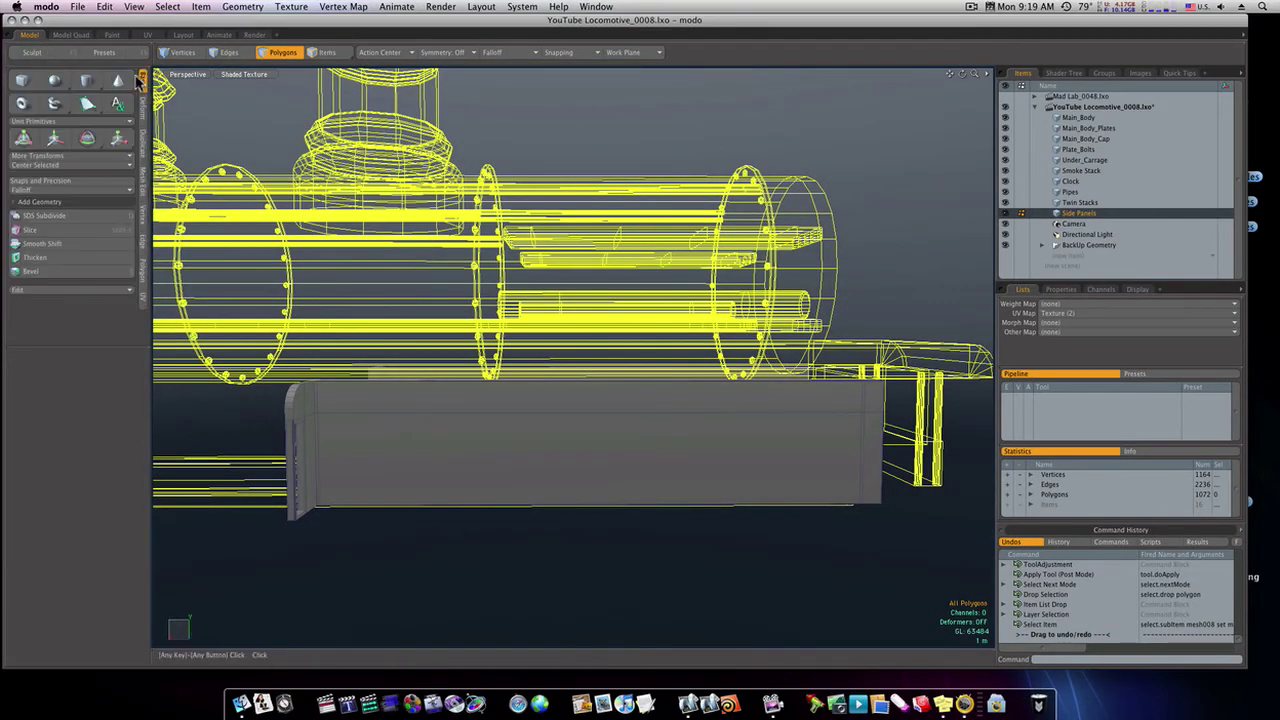
{"action": "left_click", "coordinate": [22, 80]}
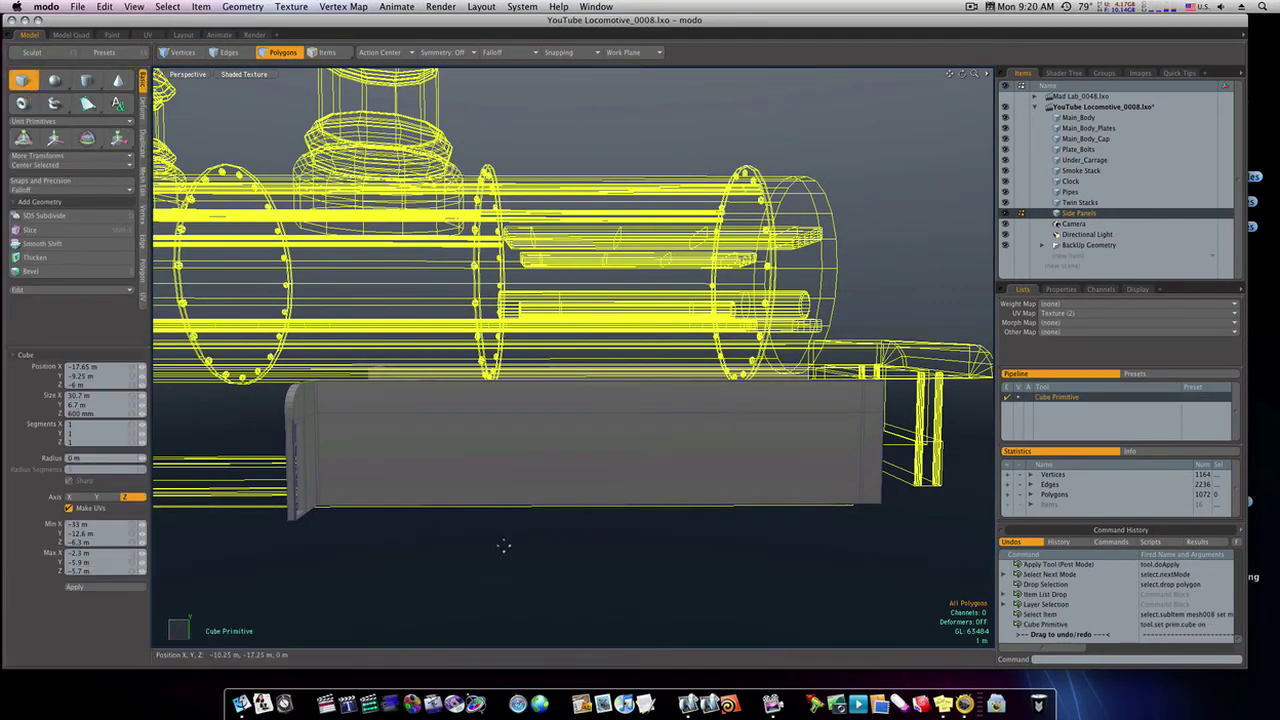
{"action": "left_click_drag", "start_coordinate": [538, 445], "coordinate": [507, 456]}
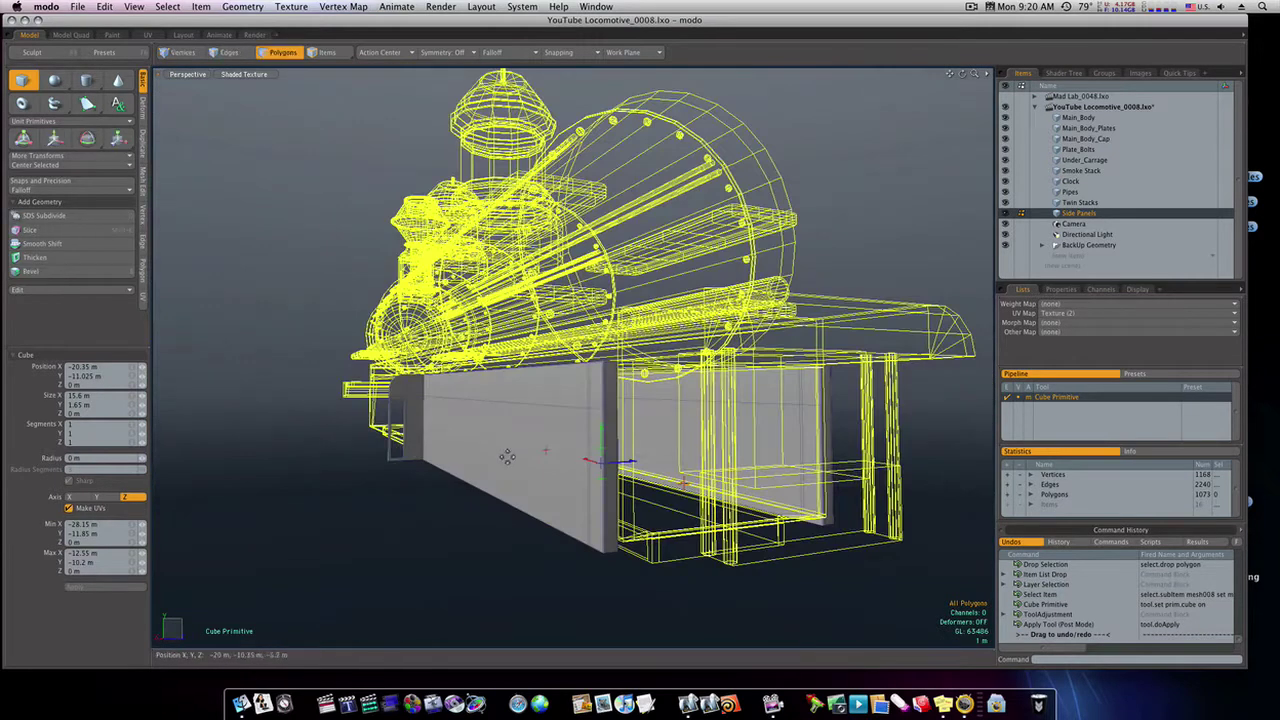
{"action": "left_click_drag", "start_coordinate": [607, 470], "coordinate": [680, 406]}
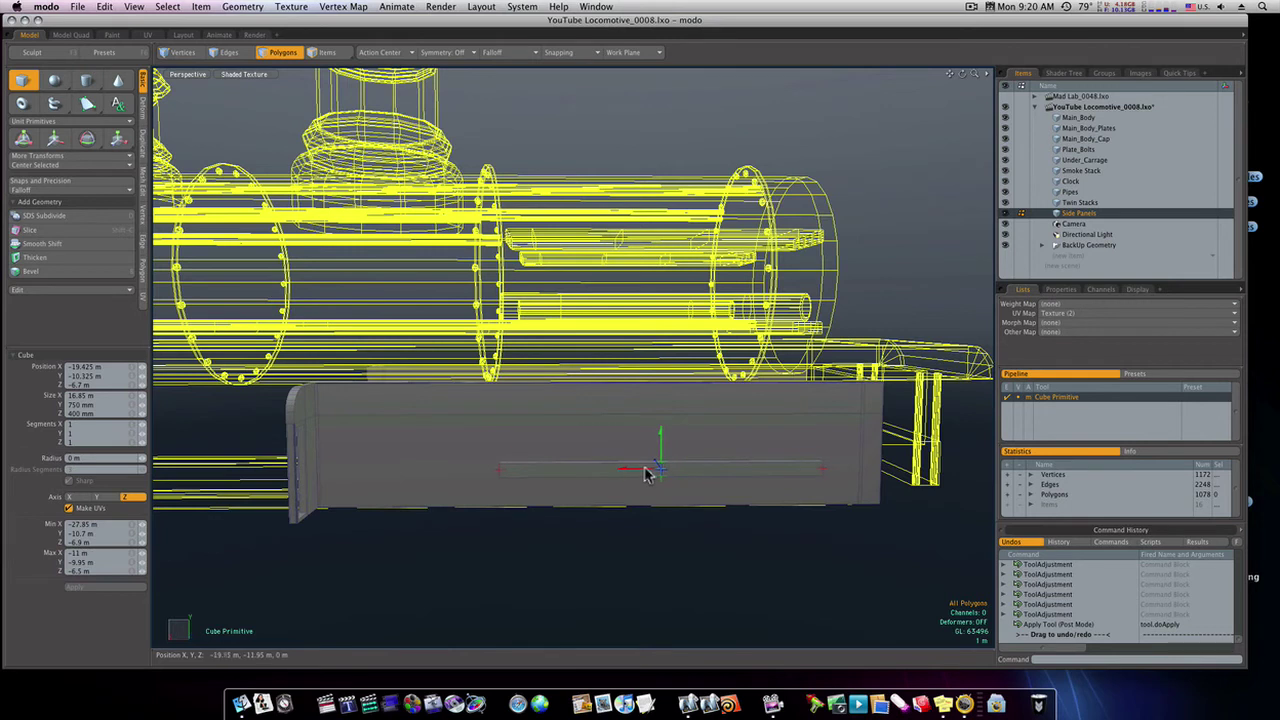
{"action": "key", "text": "space"}
Duplicate the connected bar by copying and pasting it, and move the copy straight up on the panel face
{"action": "double_click", "coordinate": [647, 475]}
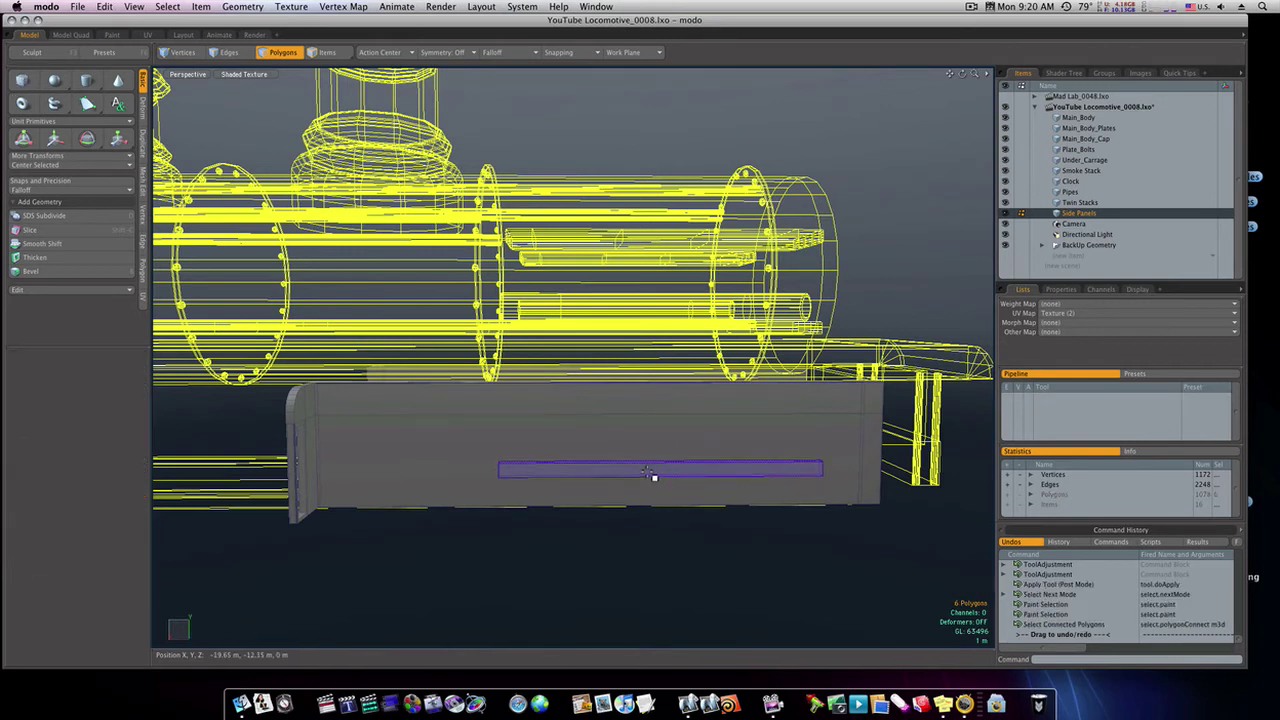
{"action": "key", "text": "ctrl+c"}
{"action": "key", "text": "ctrl+v"}
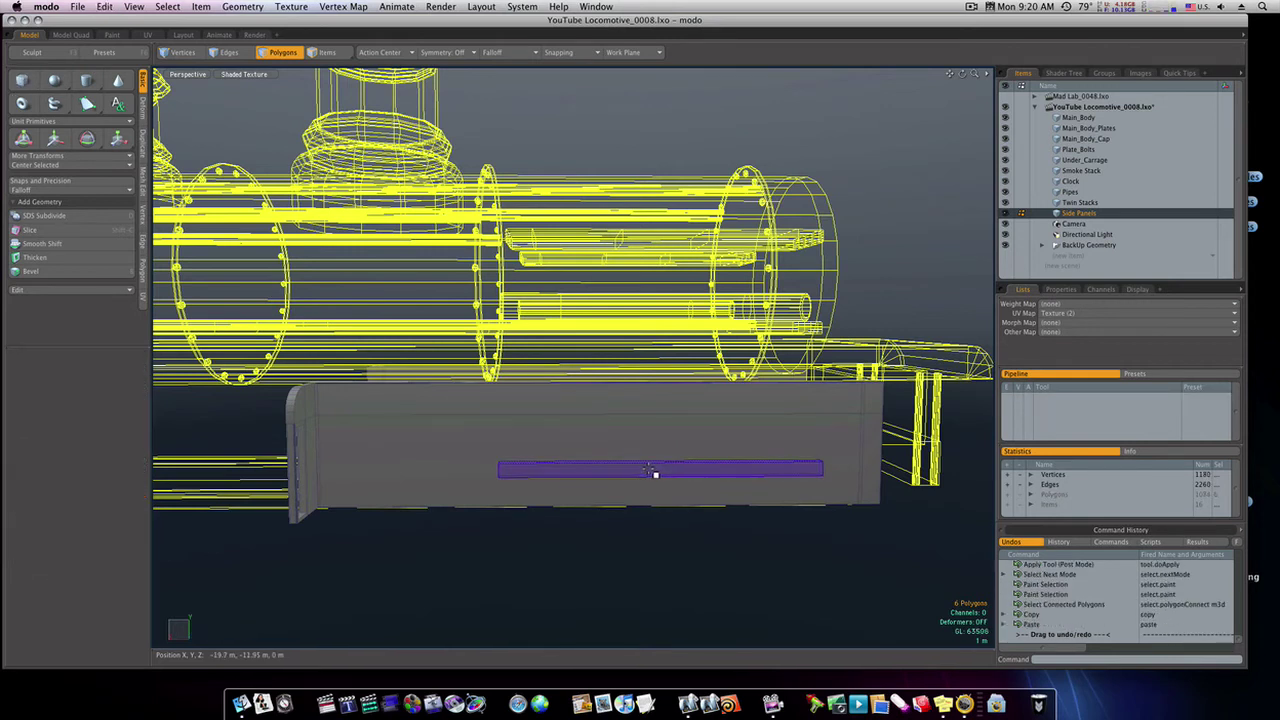
{"action": "key", "text": "w"}
{"action": "mouse_move", "coordinate": [660, 450]}
{"action": "left_mouse_down"}
{"action": "mouse_move", "coordinate": [661, 414]}
{"action": "mouse_move", "coordinate": [661, 437]}
{"action": "left_mouse_up"}
{"action": "key", "text": "space"}
Loop-slice the upper bar across its length with two symmetrical slices at 40%
{"action": "key", "text": "alt"}
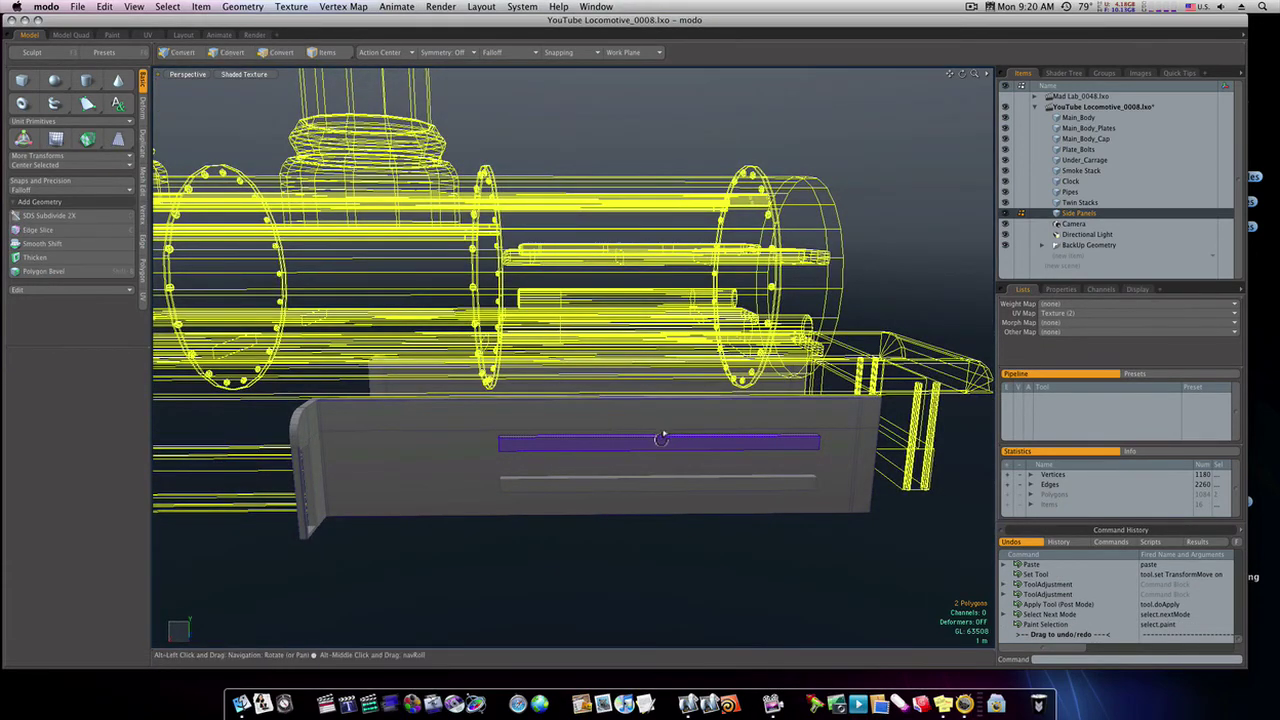
{"action": "key", "text": "alt+c"}
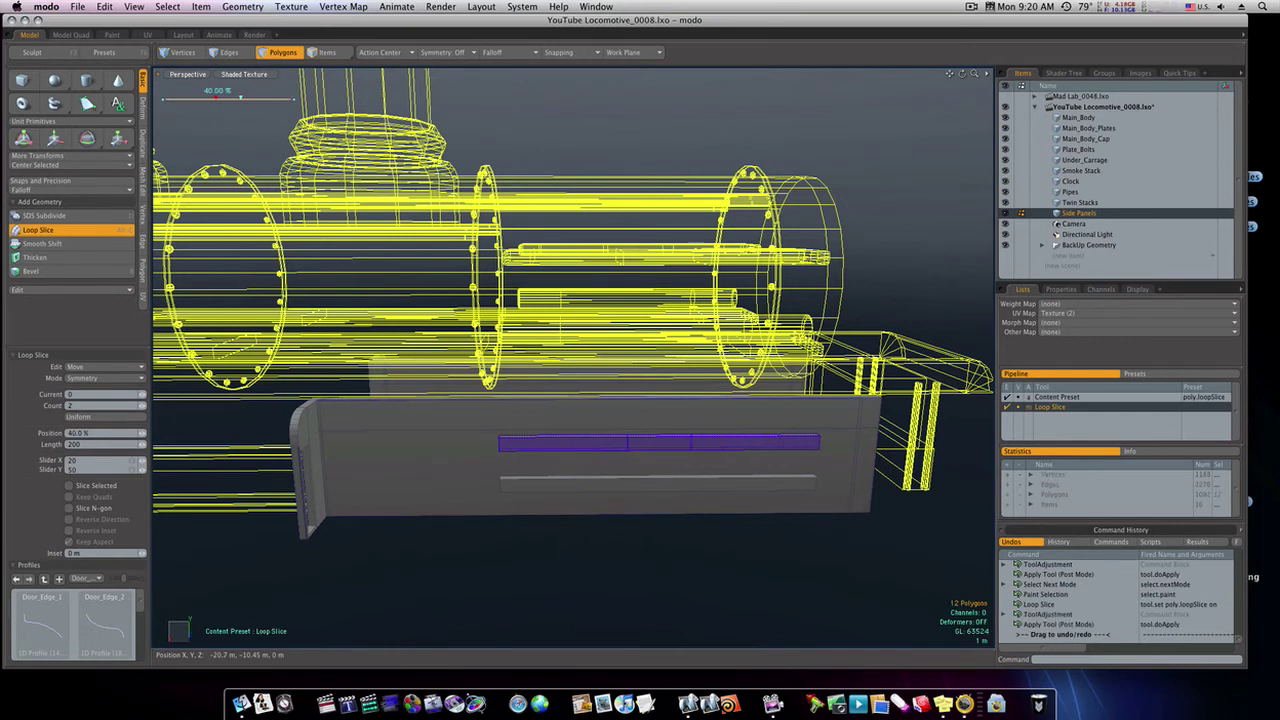
{"action": "key", "text": "space"}
Select the polygon loop around the upper bar's middle segment and scale it to 314.5% in Y
{"action": "left_click", "coordinate": [669, 444]}
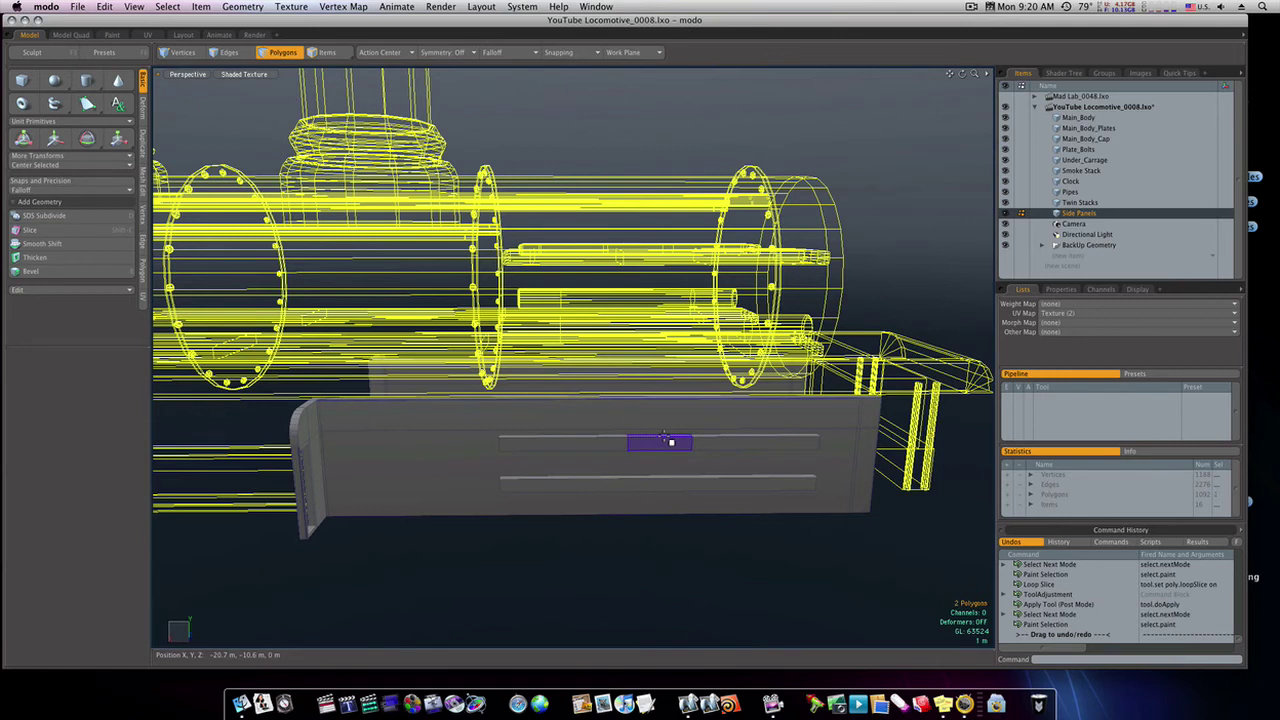
{"action": "key", "text": "l"}
{"action": "key", "text": "r"}
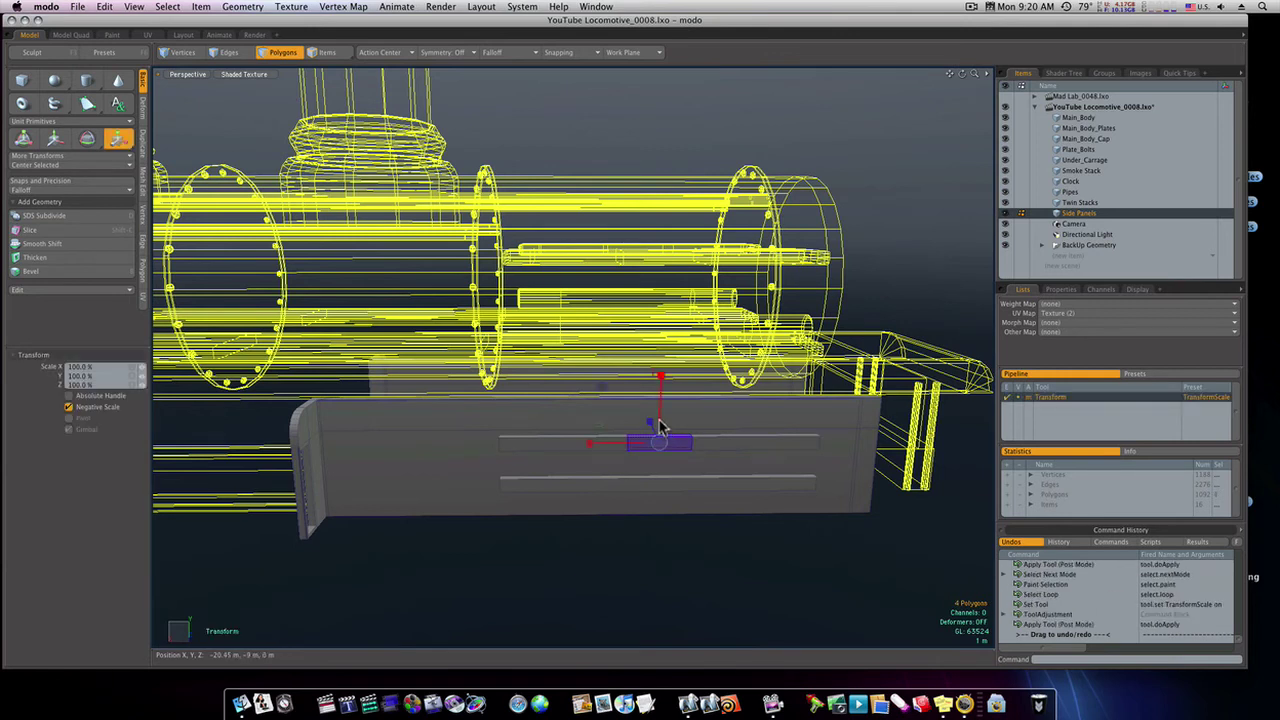
{"action": "left_click_drag", "start_coordinate": [660, 427], "coordinate": [660, 367]}
{"action": "left_click_drag", "start_coordinate": [662, 322], "coordinate": [664, 265]}
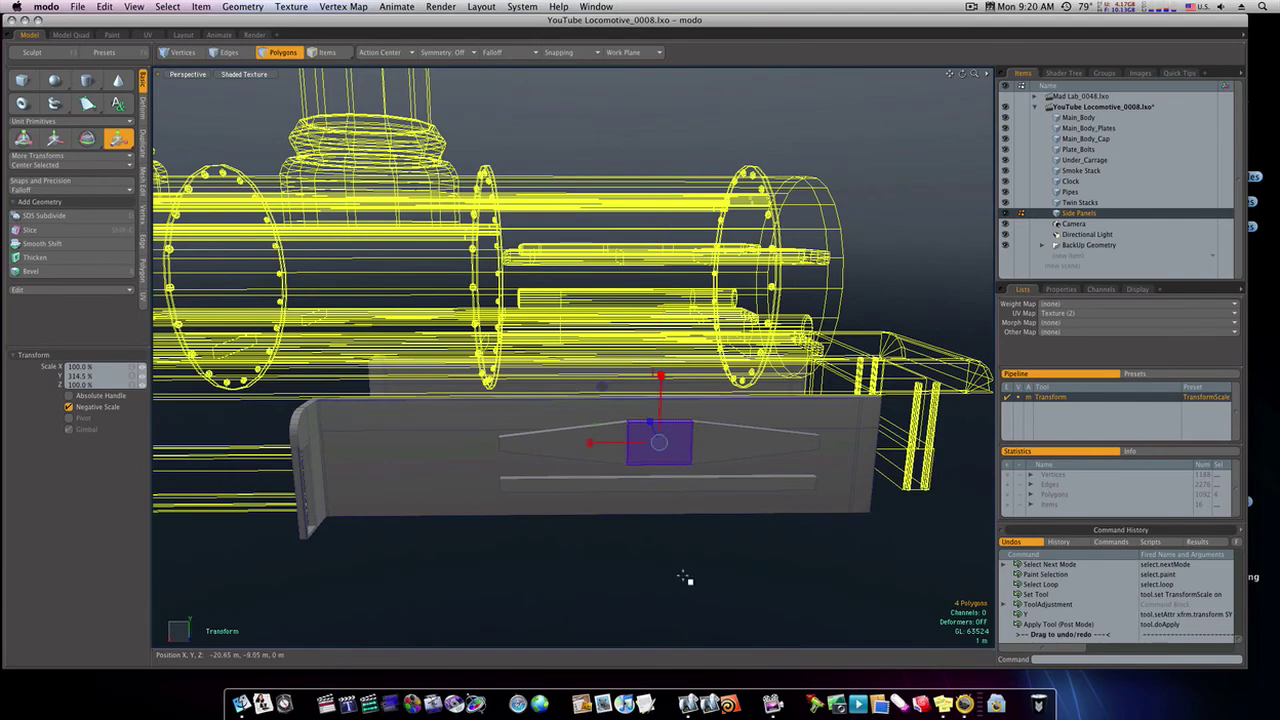
{"action": "key", "text": "space"}
Copy and paste both connected bars, move the copies 12 m along Z to the opposite side panel, and clear the selection
{"action": "left_click_drag", "start_coordinate": [680, 566], "coordinate": [617, 446], "text": "alt"}
{"action": "double_click", "coordinate": [613, 435]}
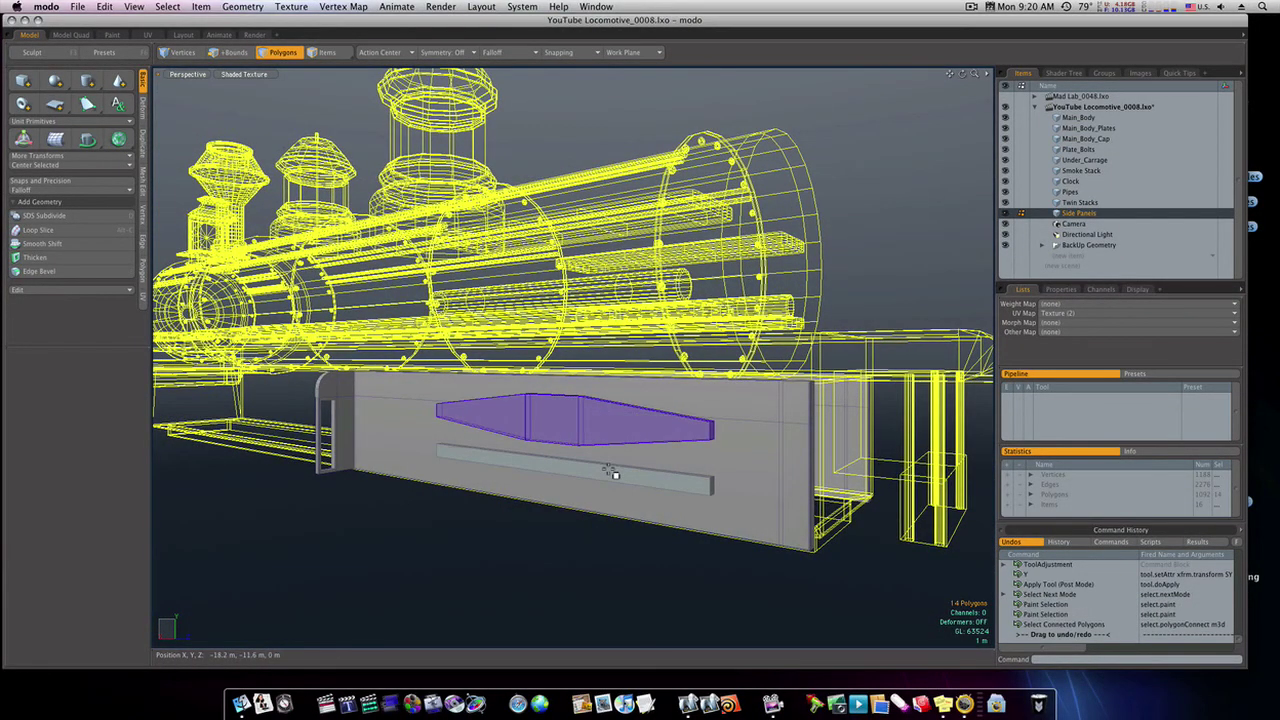
{"action": "double_click", "coordinate": [612, 471], "text": "shift"}
{"action": "key", "text": "super+c"}
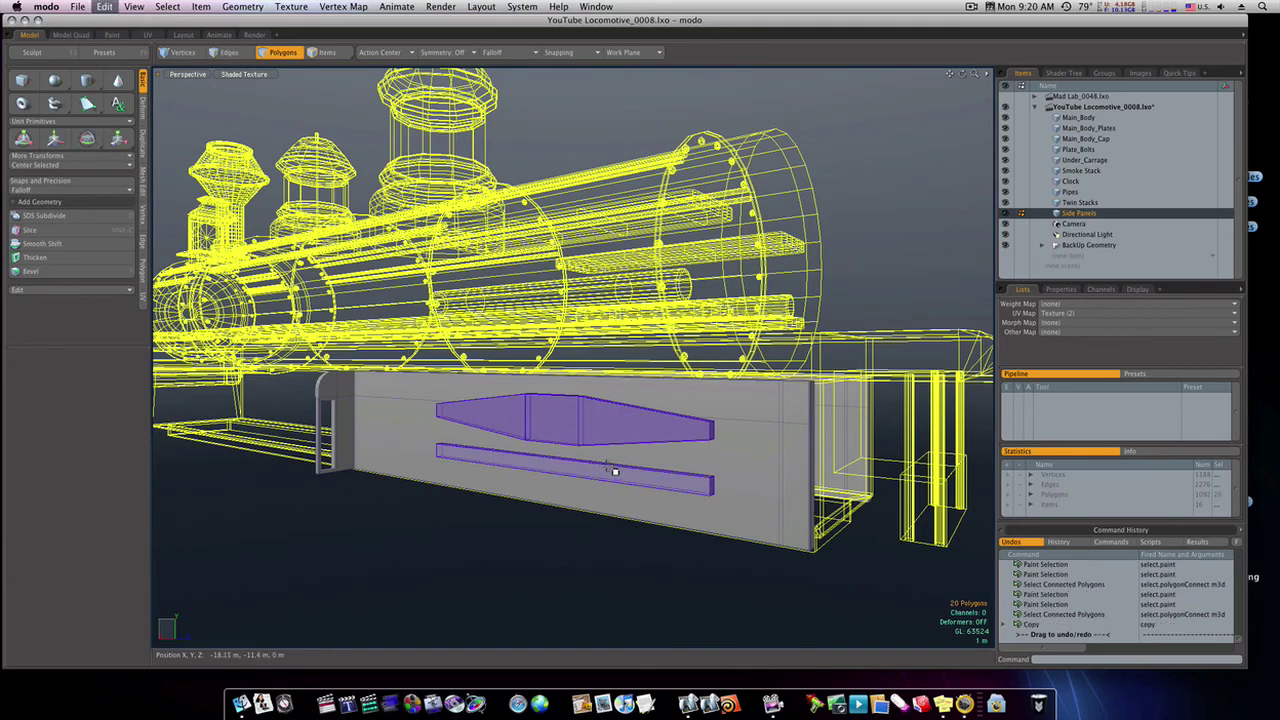
{"action": "key", "text": "super+v"}
{"action": "key", "text": "w"}
{"action": "left_click_drag", "start_coordinate": [612, 470], "coordinate": [697, 426], "text": "alt"}
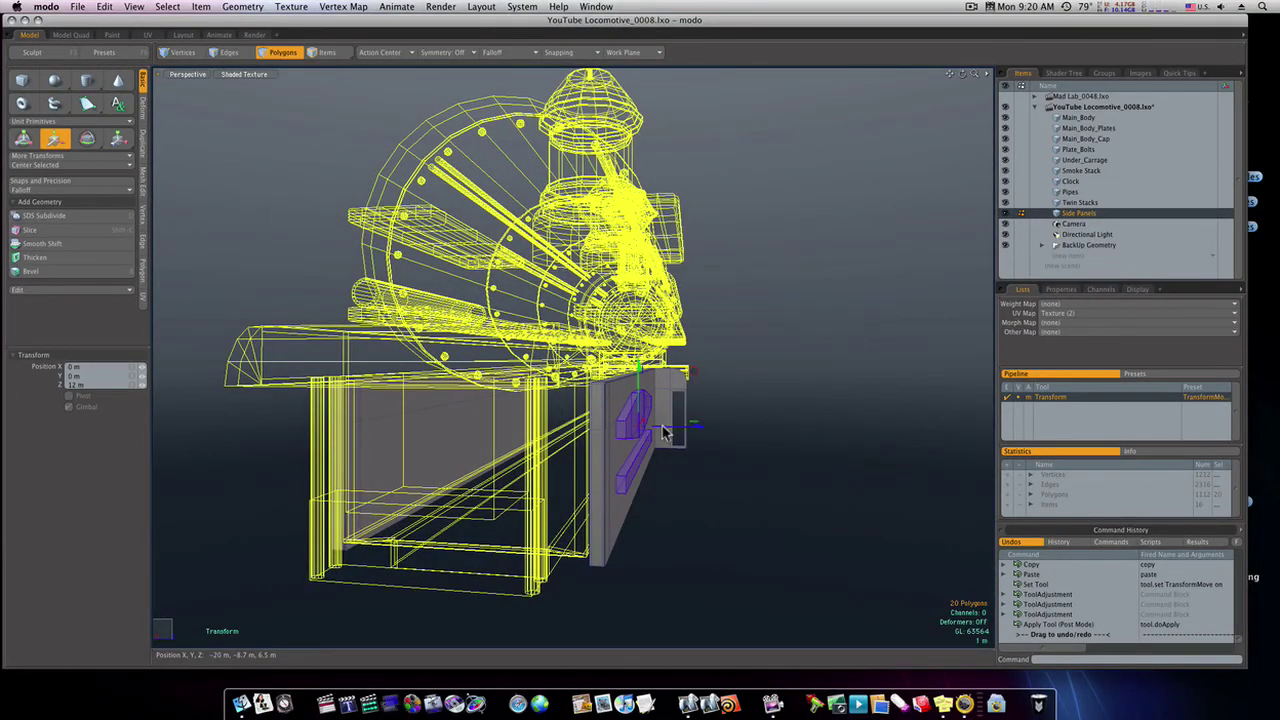
{"action": "key", "text": "space"}
{"action": "left_click", "coordinate": [728, 467]}
Select all meshes from Main_Body through Side Panels and examine the complete locomotive from the side
{"action": "left_click_drag", "start_coordinate": [746, 463], "coordinate": [766, 480], "text": "alt"}
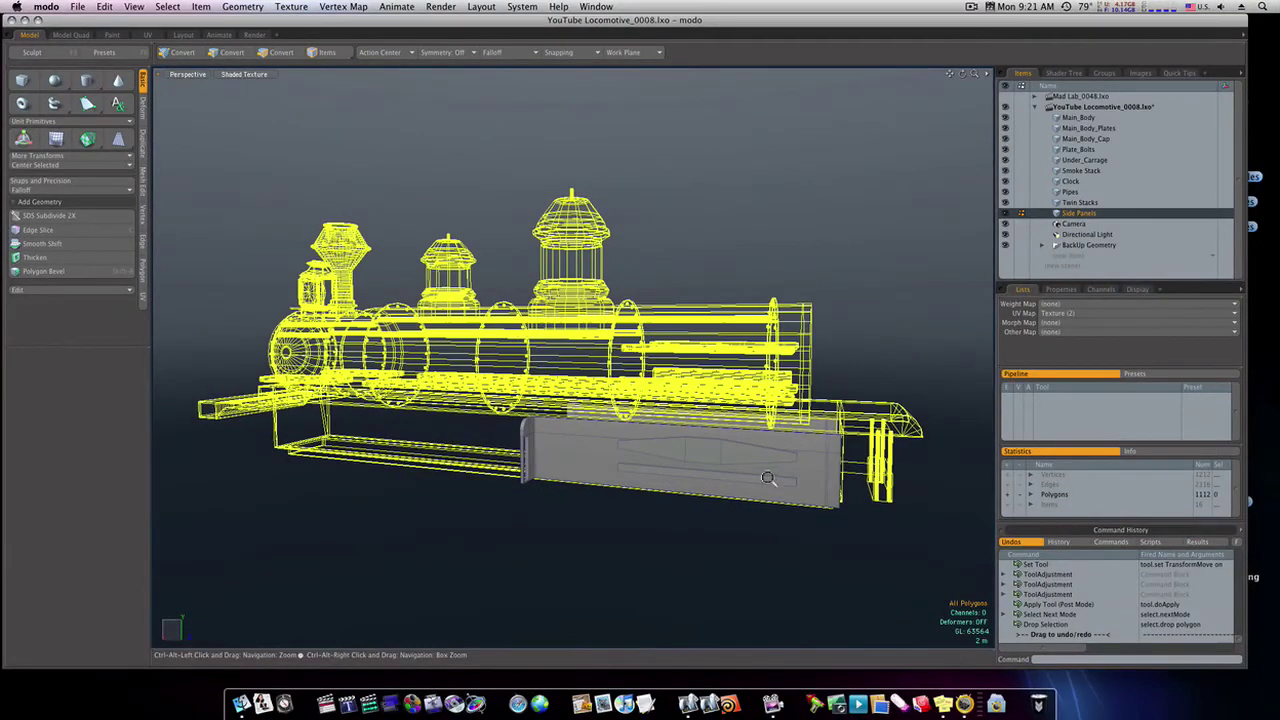
{"action": "left_click", "coordinate": [1076, 118], "text": "shift"}
{"action": "left_click_drag", "start_coordinate": [666, 431], "coordinate": [802, 438], "text": "alt"}
{"action": "left_click_drag", "start_coordinate": [562, 445], "coordinate": [494, 466], "text": "ctrl+alt"}
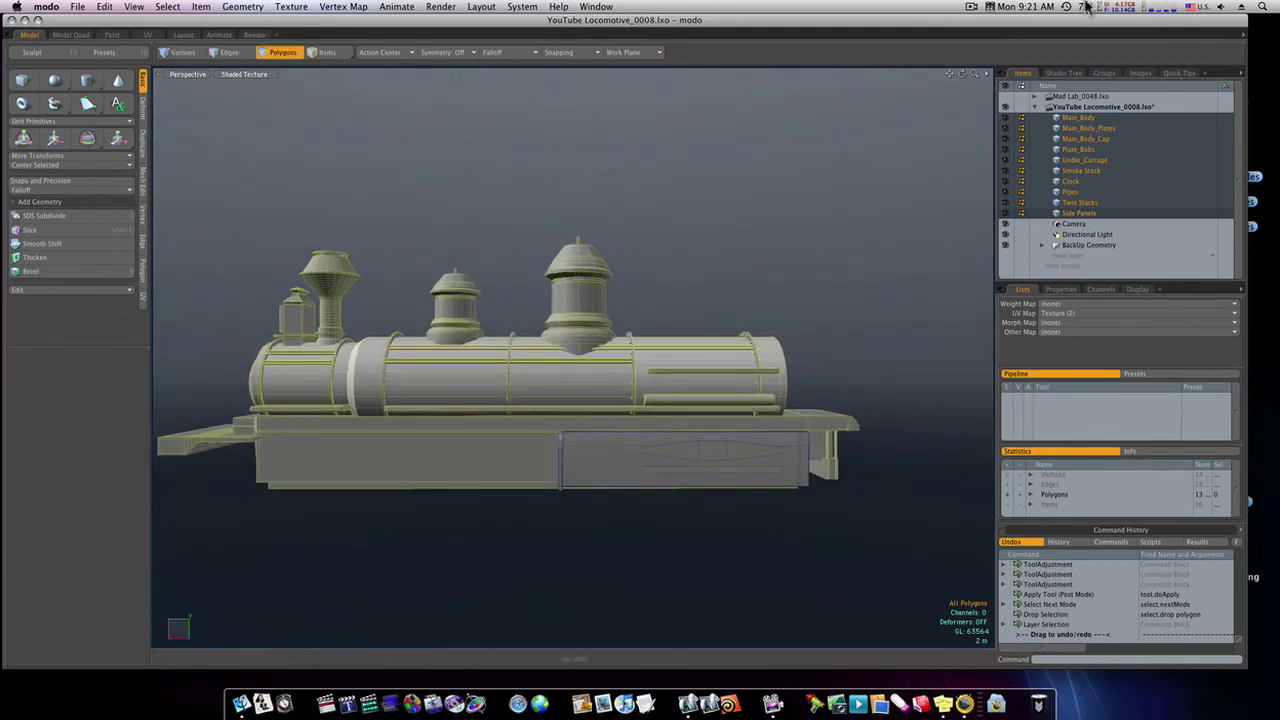